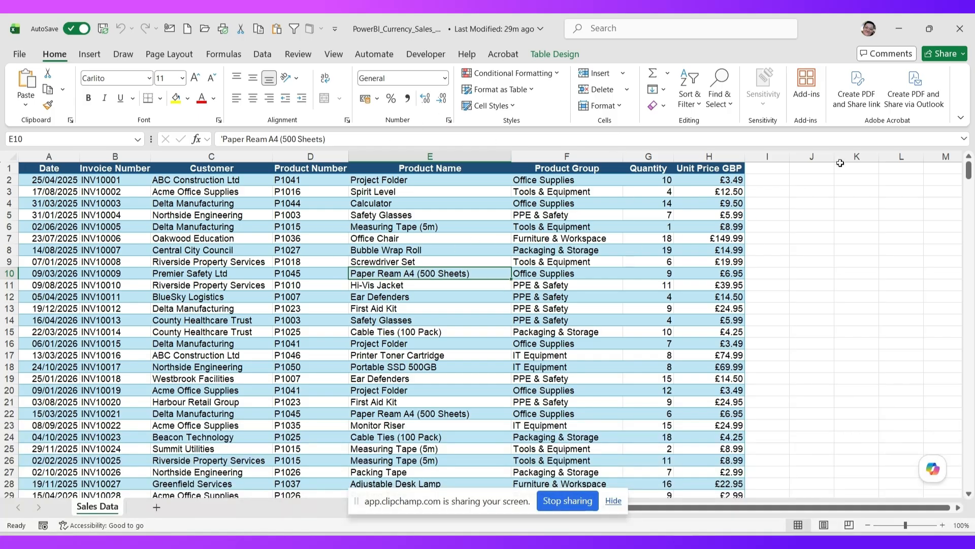
Close the Excel sales workbook, switch to Power BI Desktop and start a blank report.
left_click(960, 28)
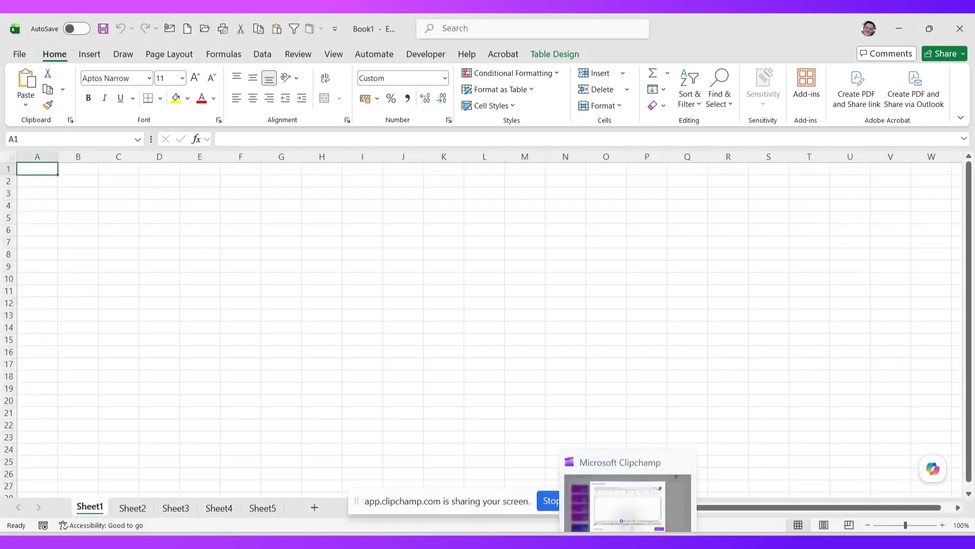
left_click(554, 542)
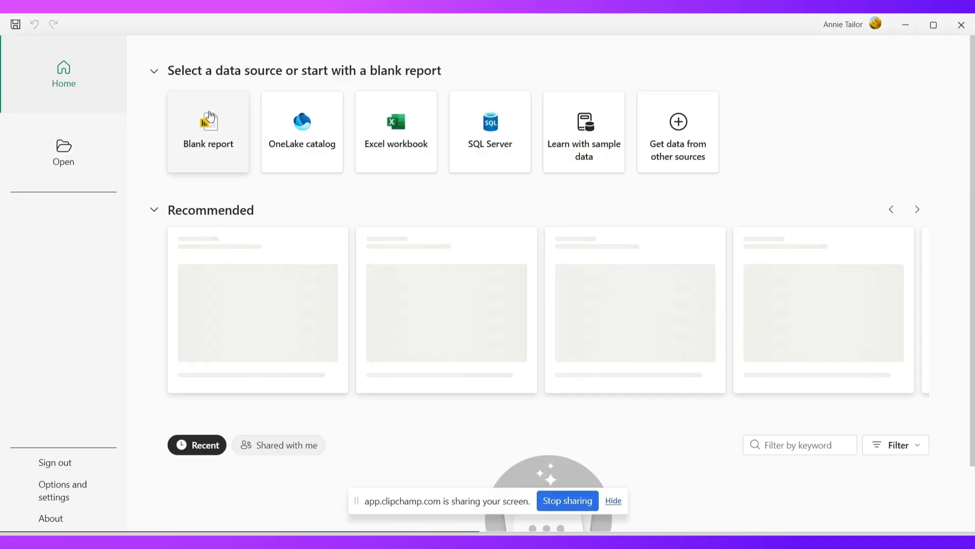
left_click(206, 129)
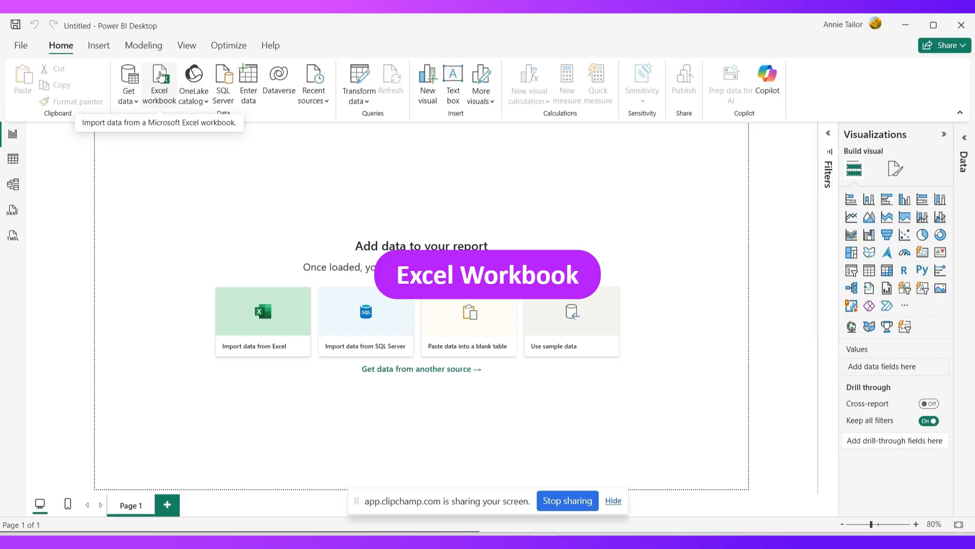
Open the PowerBI_Currency_Sales_Data workbook as an Excel data source for the report.
left_click(161, 90)
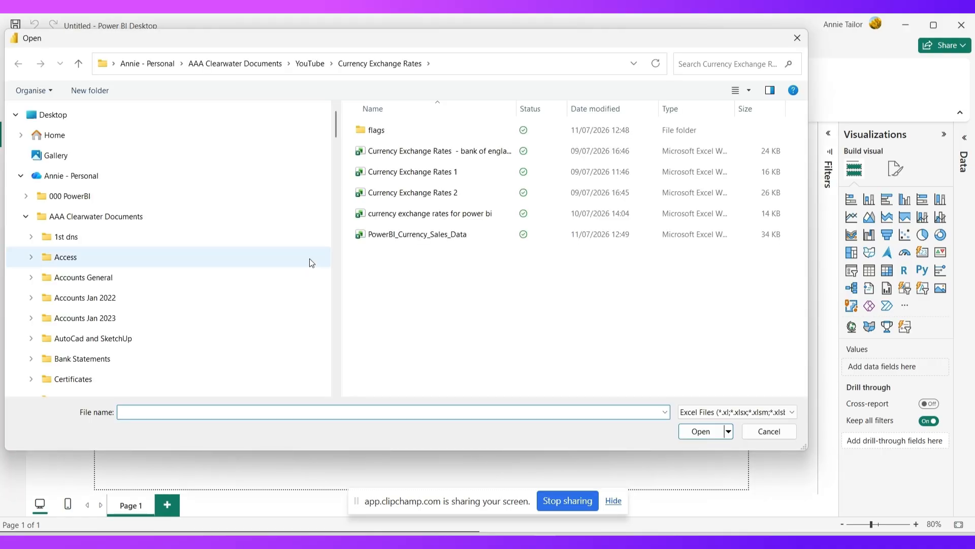
left_click(419, 237)
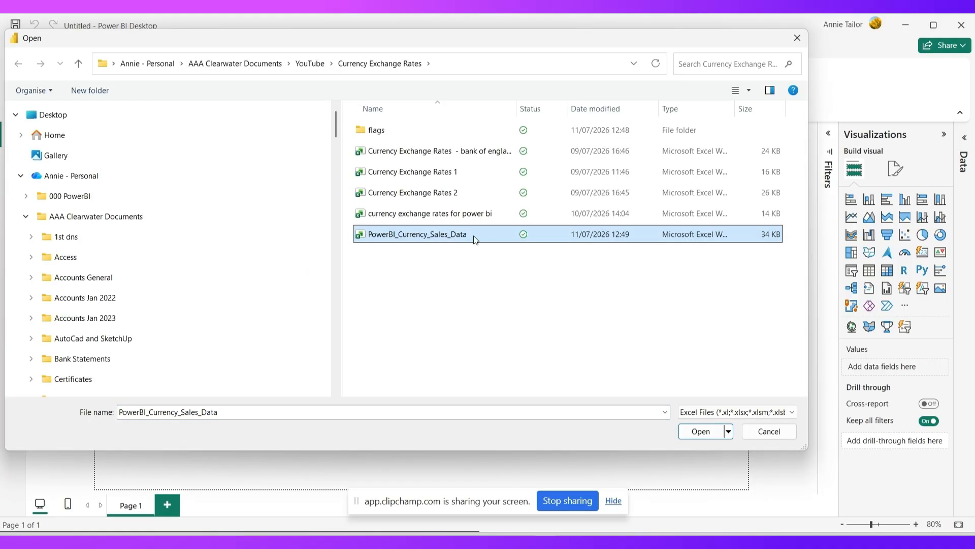
left_click(702, 432)
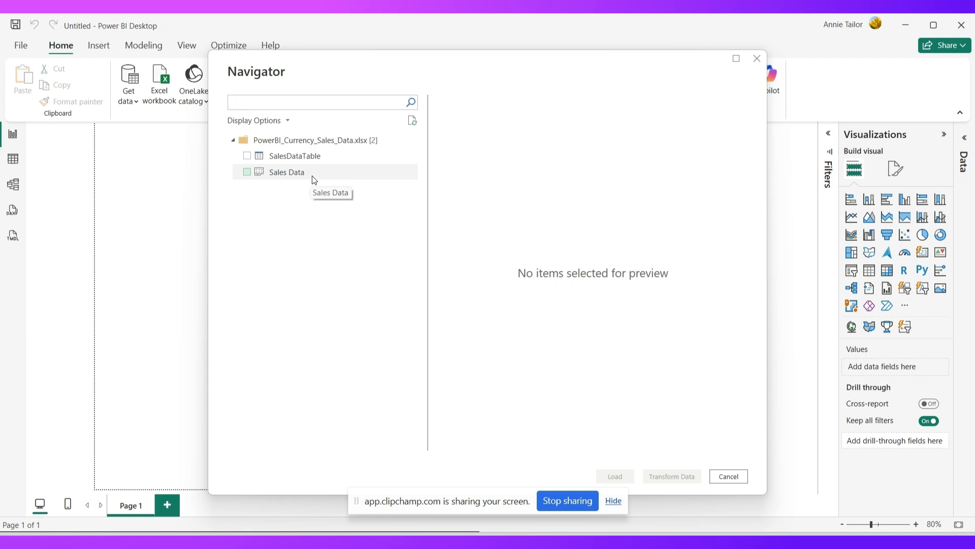
Preview the Sales Data sheet, but select only SalesDataTable and open it in Power Query Editor for transformation.
left_click(247, 172)
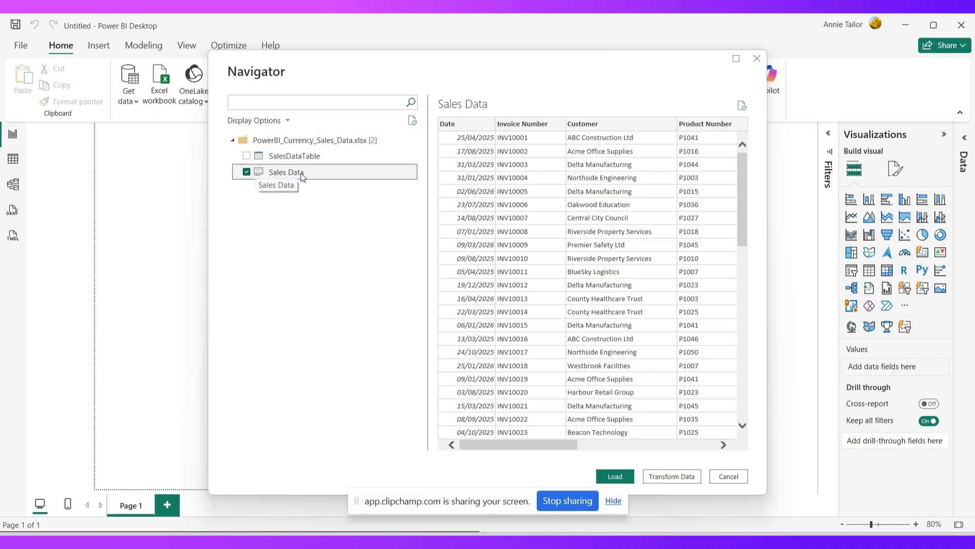
left_click(246, 173)
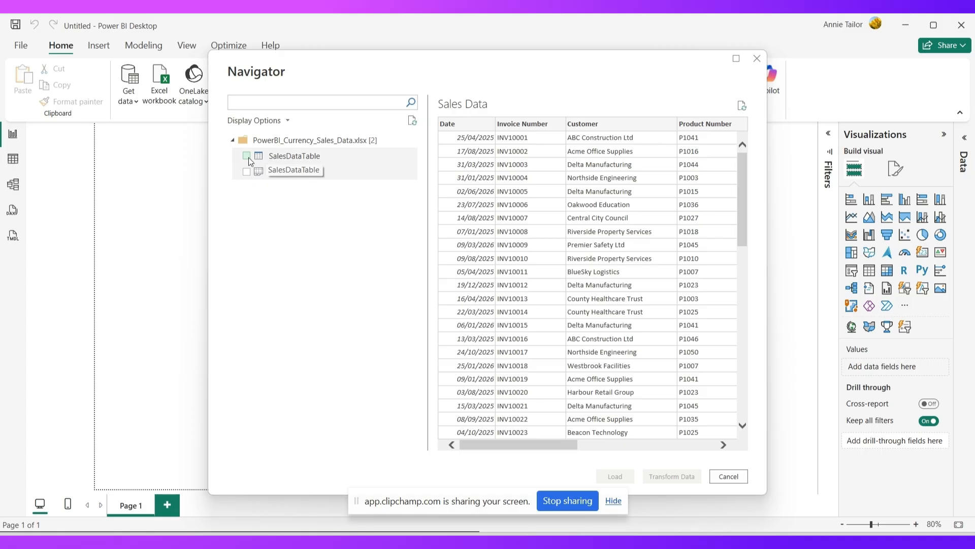
left_click(247, 156)
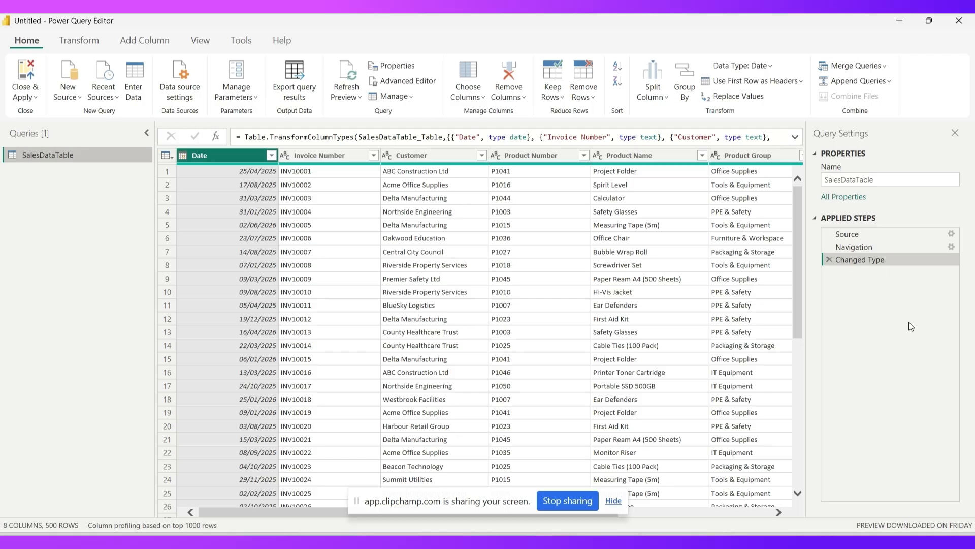
Review the Source, Navigation and Changed Type steps of SalesDataTable and check its remaining columns.
left_click(859, 233)
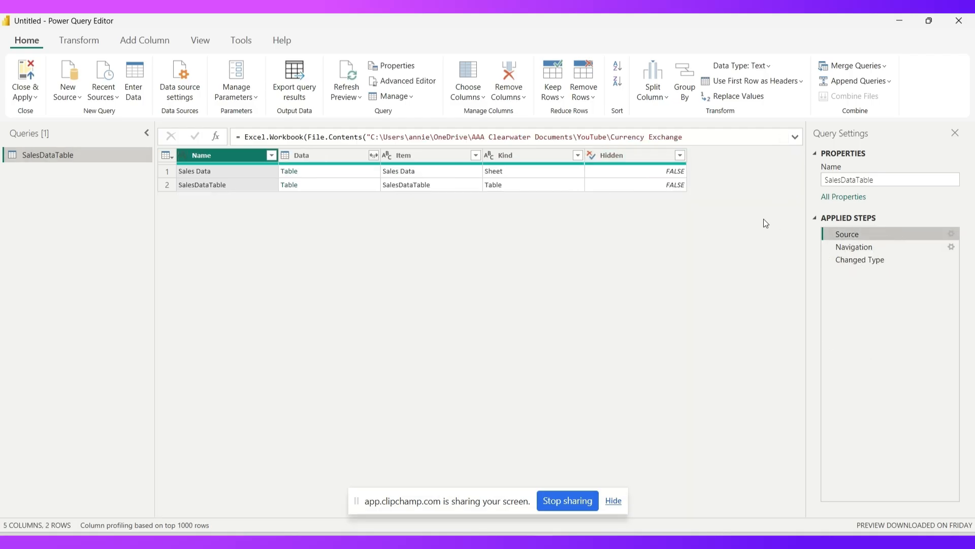
left_click(880, 244)
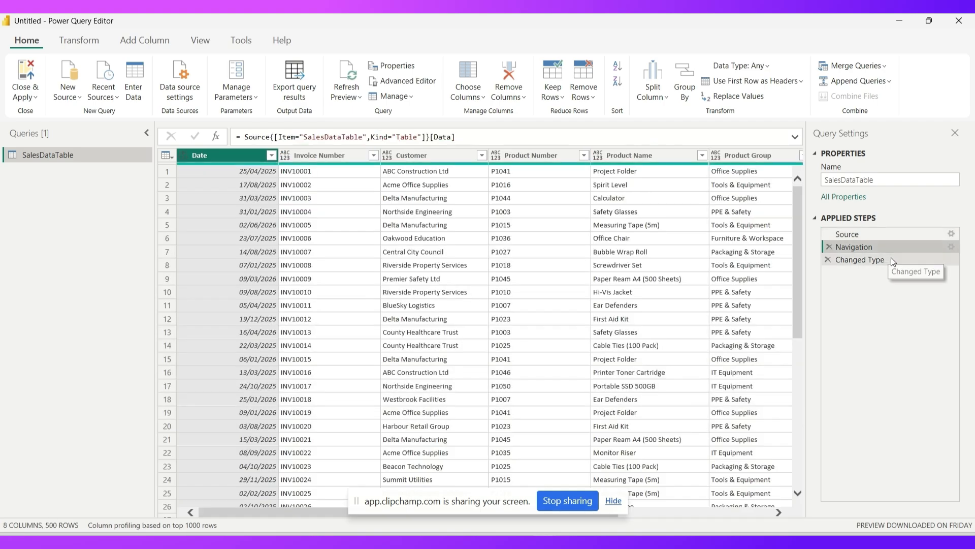
left_click(867, 260)
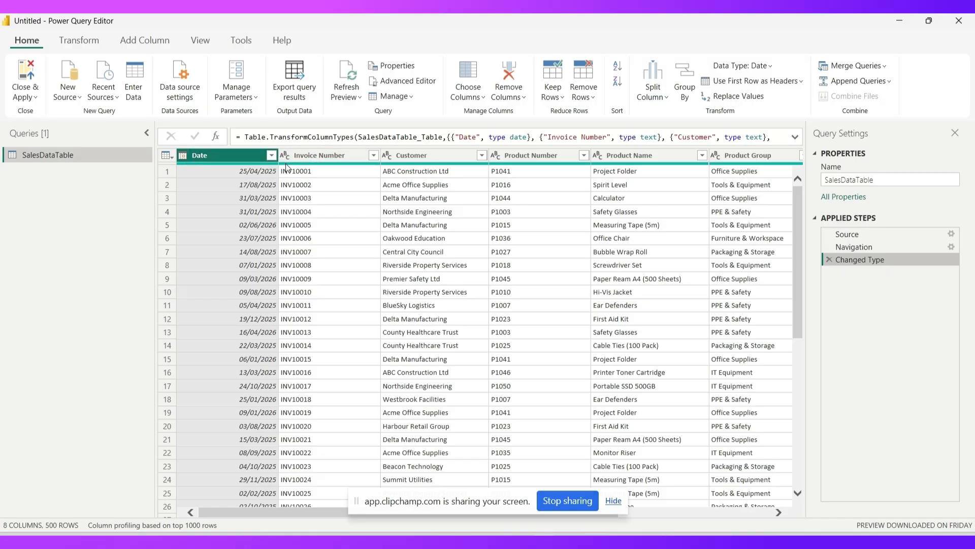
left_click(778, 512)
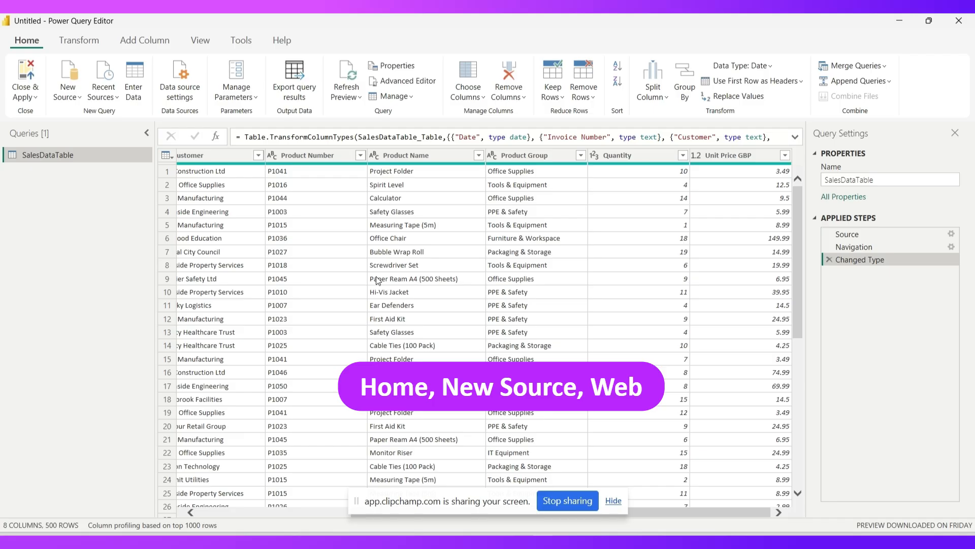
Start a new web data source and copy the address of the Bank of England daily spot exchange rates page in the browser.
left_click(65, 98)
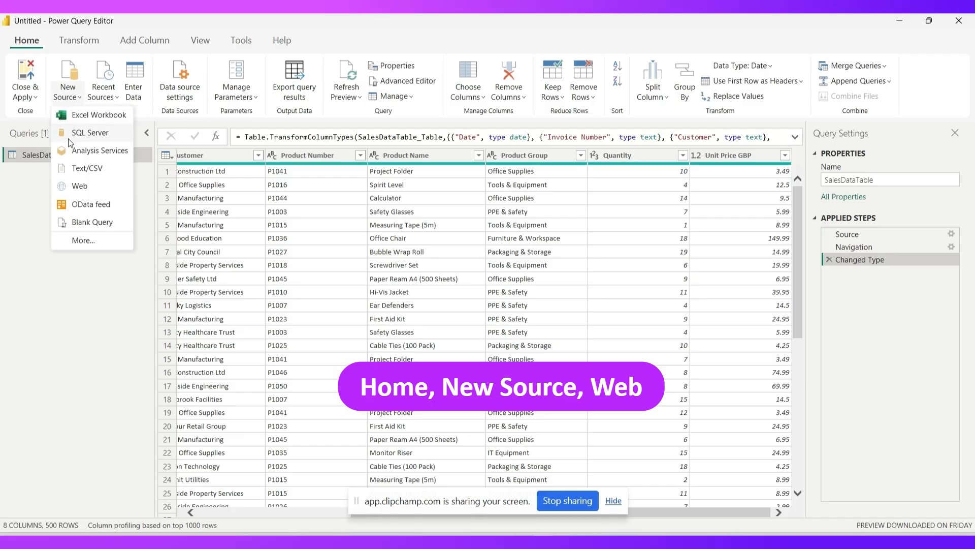
left_click(66, 187)
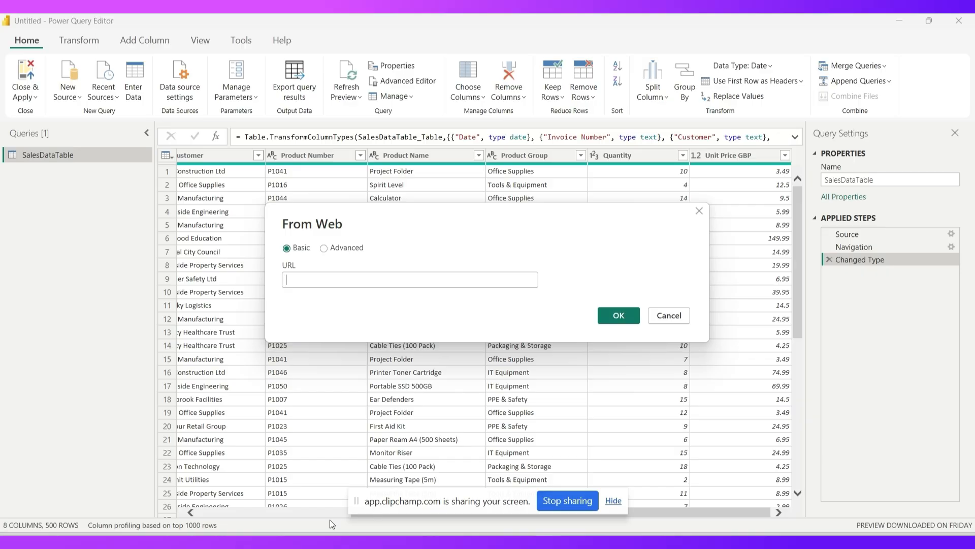
mouse_move(320, 543)
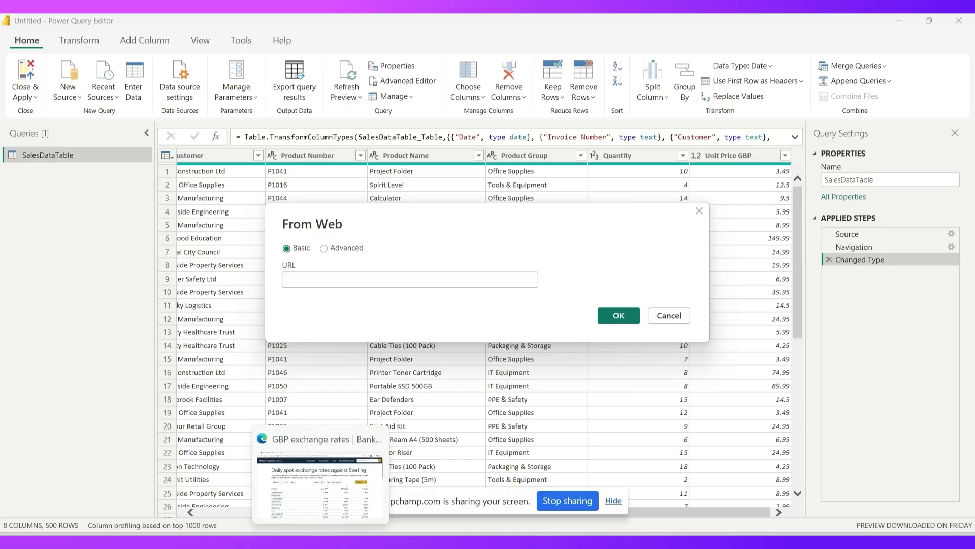
left_click(321, 473)
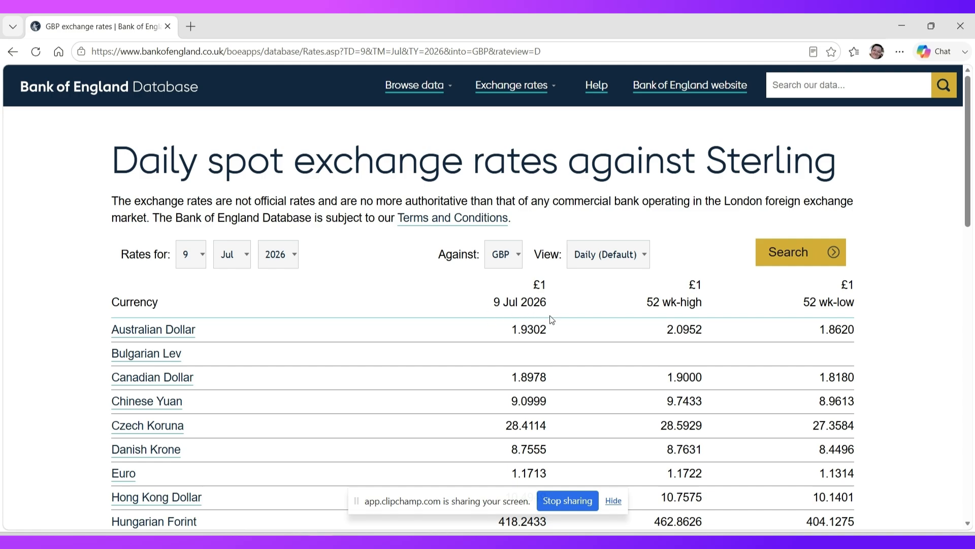
left_click(554, 85)
left_click_drag(541, 51, 80, 26)
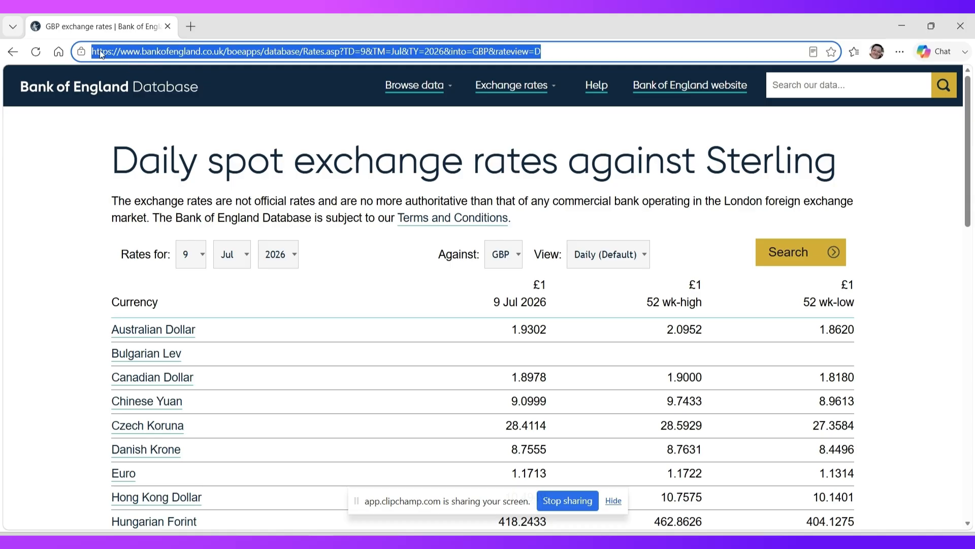
key("ctrl+c")
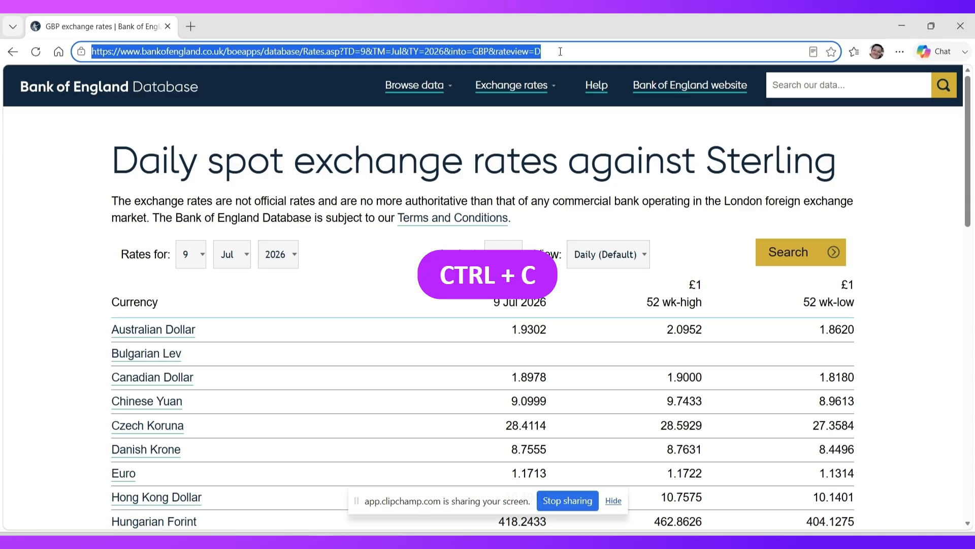
Switch back to Power Query Editor, enter the copied Bank of England address as the web source URL and connect.
mouse_move(544, 540)
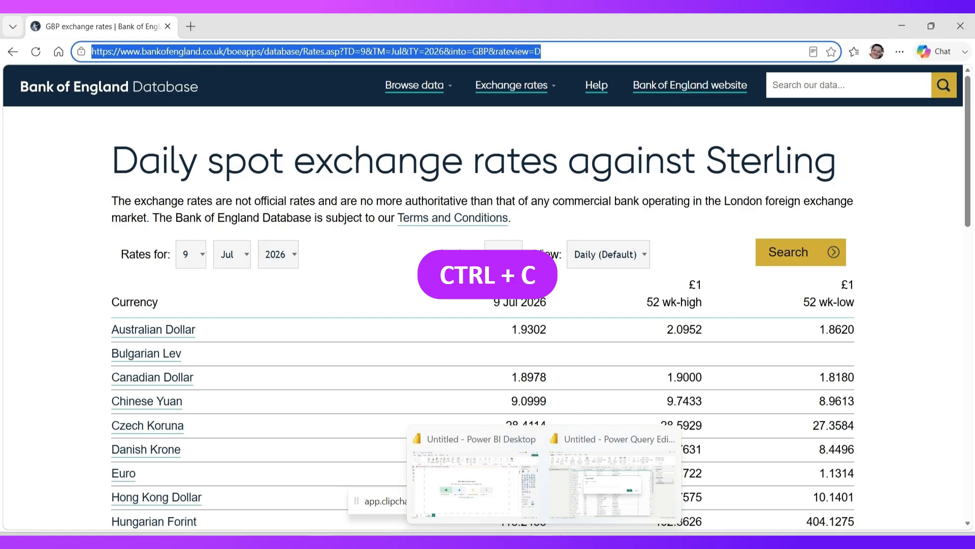
left_click(602, 488)
key("ctrl+v")
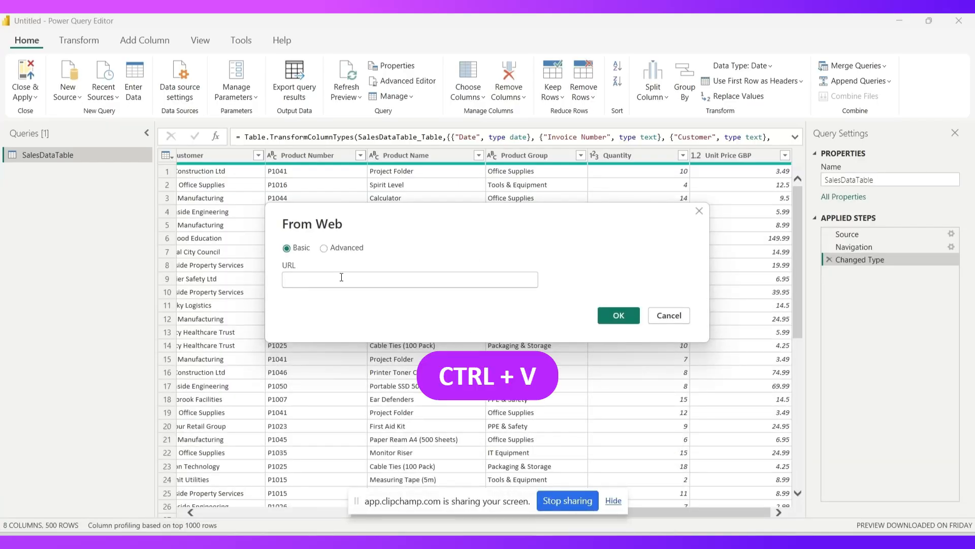
left_click(322, 281)
key("ctrl+v")
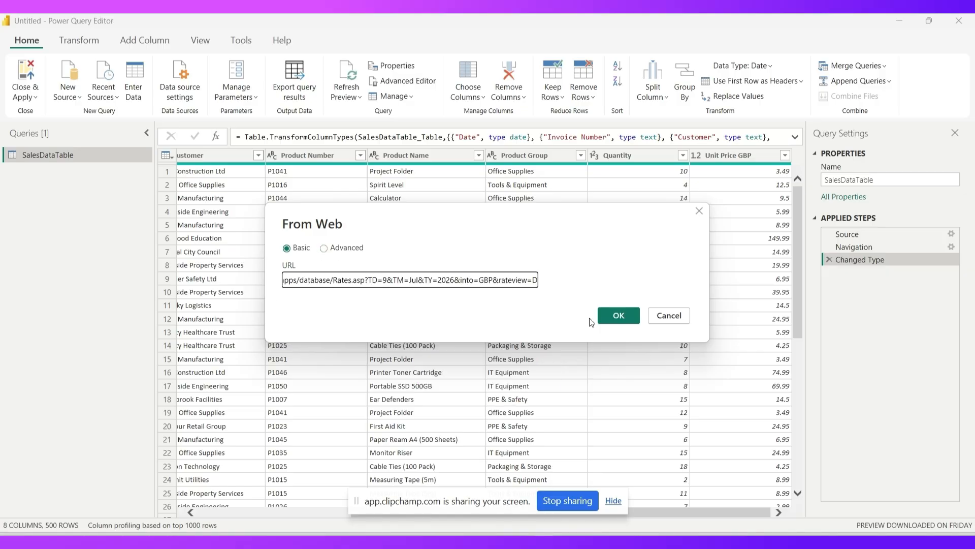
left_click(620, 316)
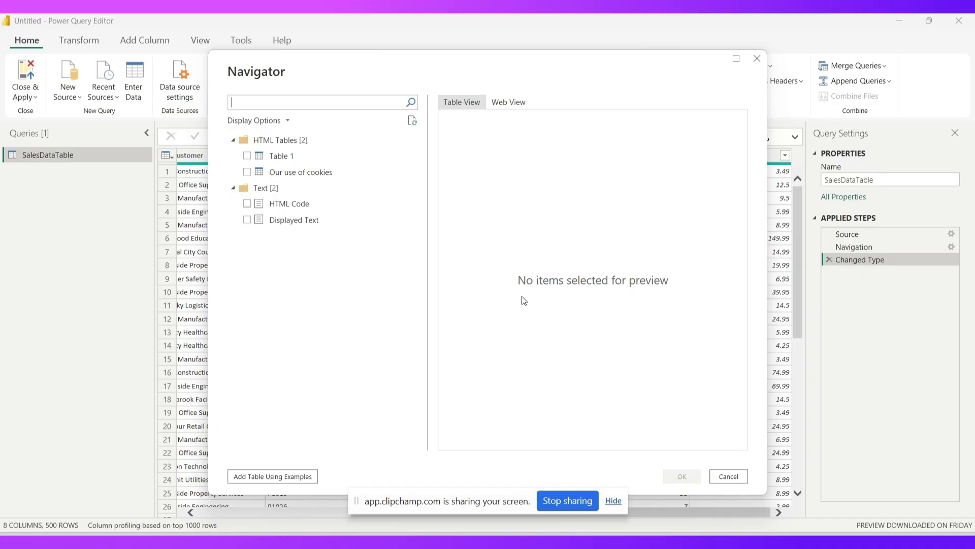
Check the web page preview and import the HTML table Table 1 as a new query.
left_click(505, 102)
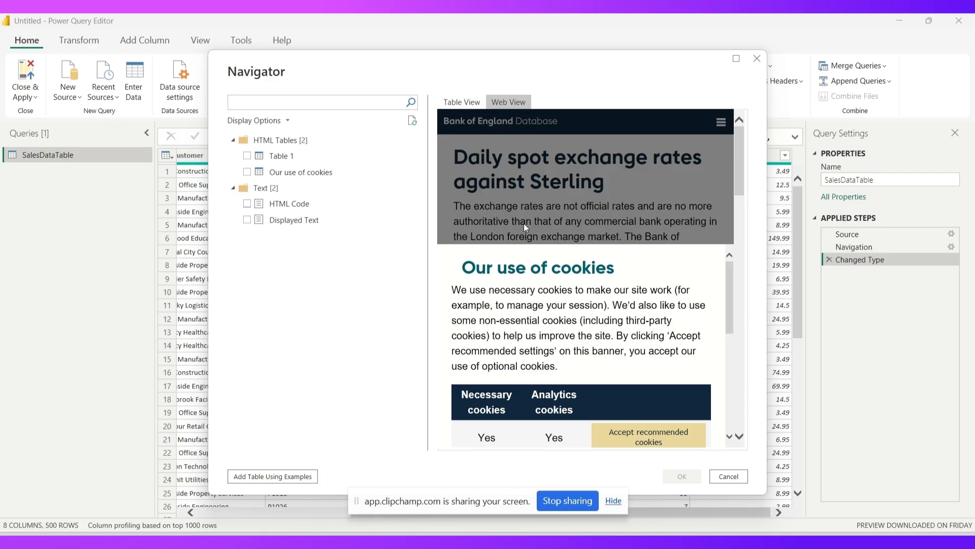
left_click(465, 106)
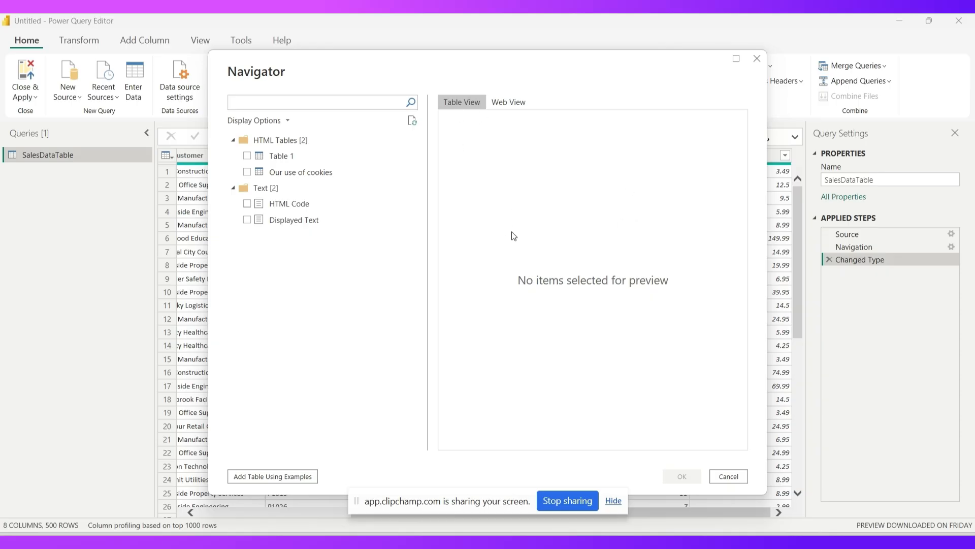
left_click(247, 156)
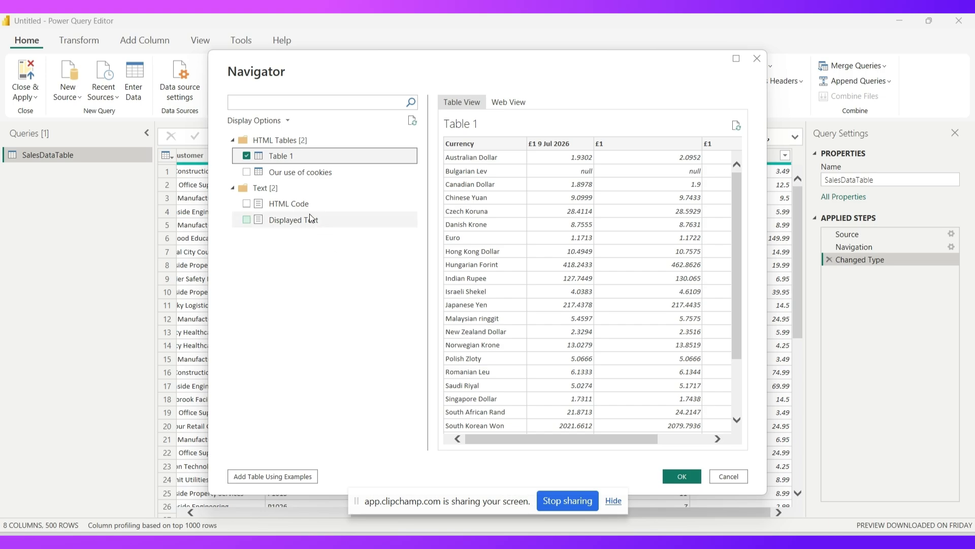
left_click(682, 477)
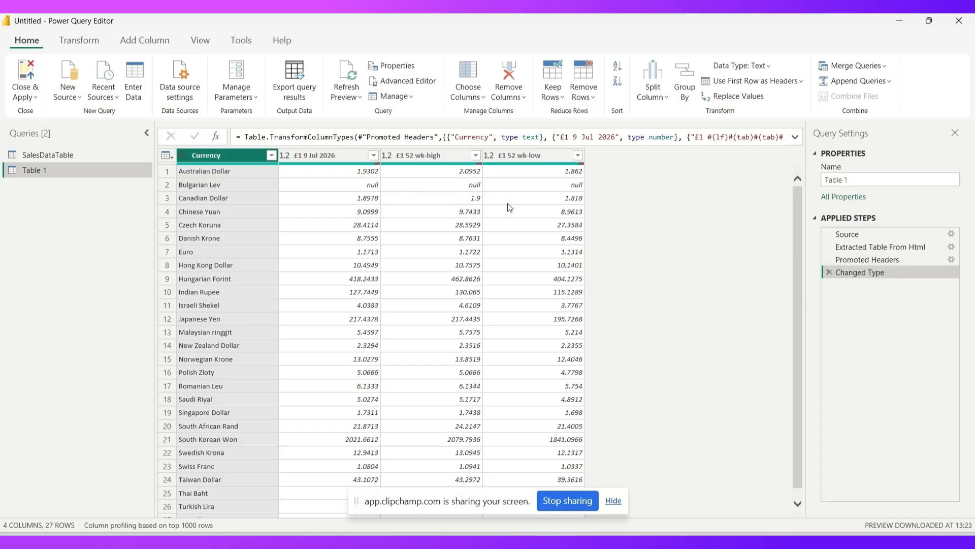
Delete the Changed Type and Promoted Headers steps from Table 1 and remove its top 1 row.
left_click(830, 272)
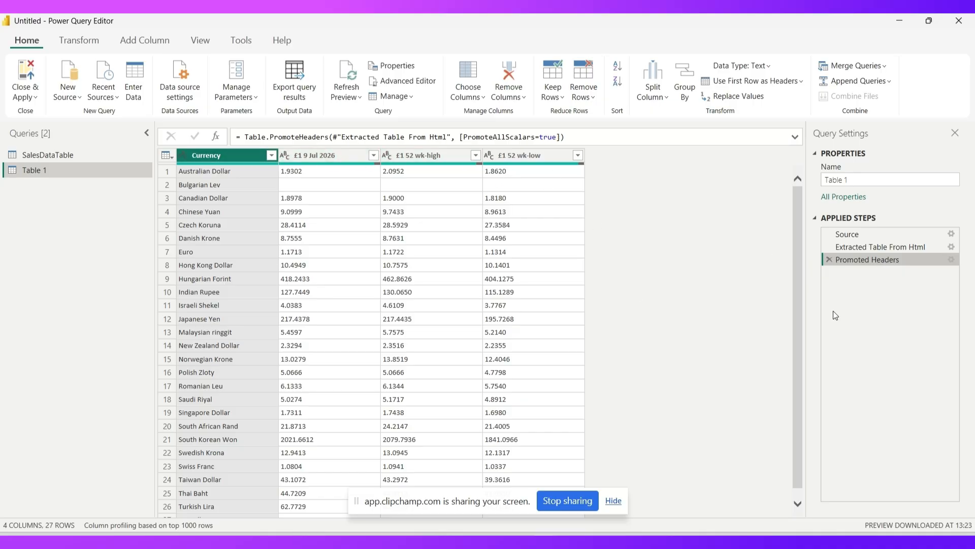
left_click(830, 260)
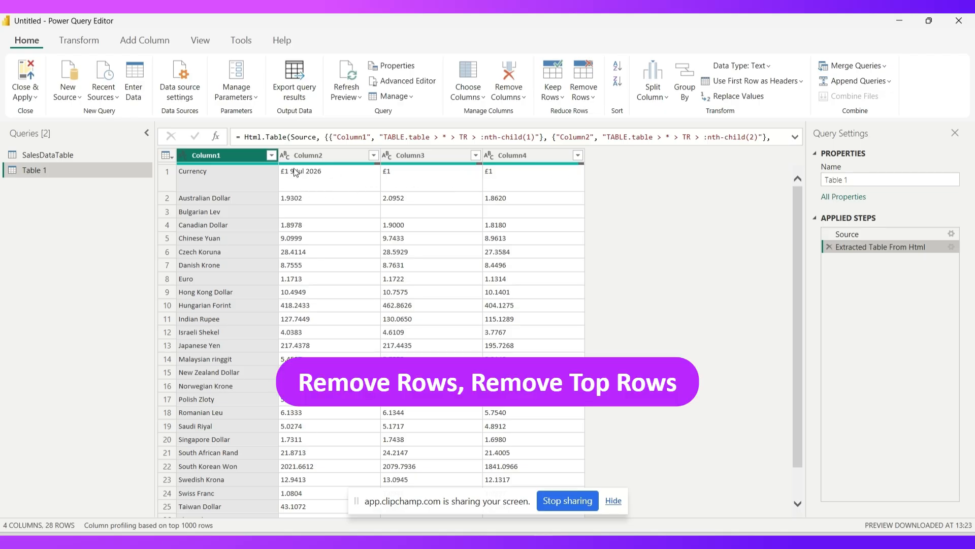
left_click(577, 97)
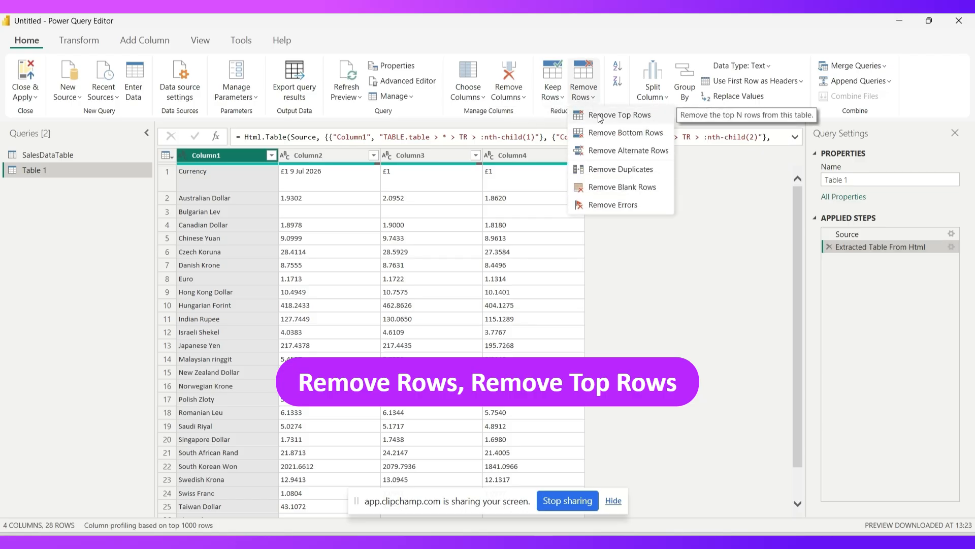
left_click(600, 115)
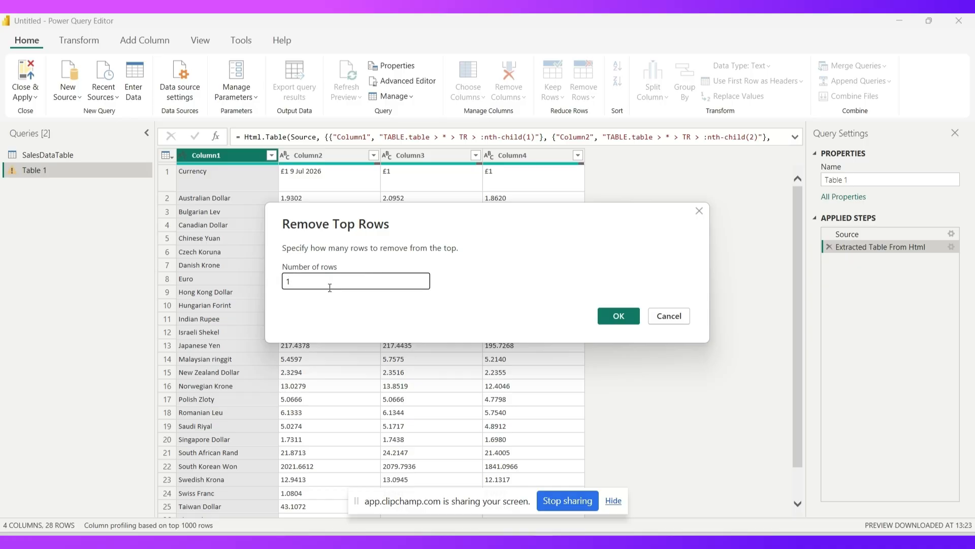
type("1")
left_click(604, 317)
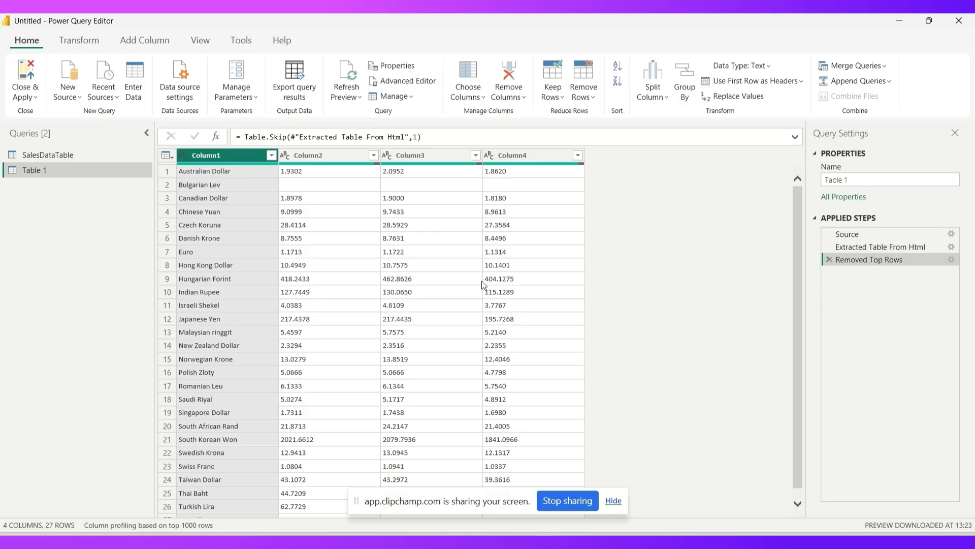
Remove Column3 and Column4 from the Table 1 query.
left_click(431, 157)
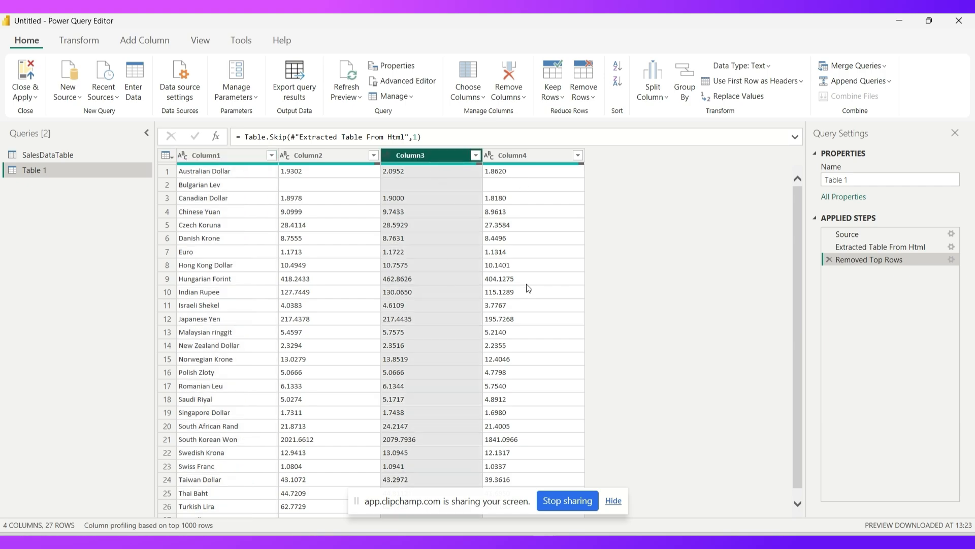
left_click(532, 153, "ctrl")
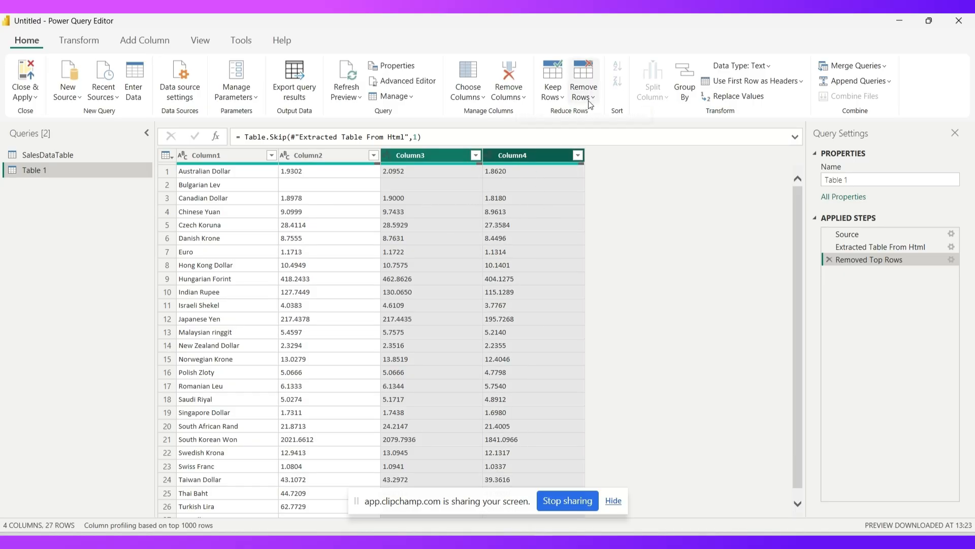
left_click(509, 95)
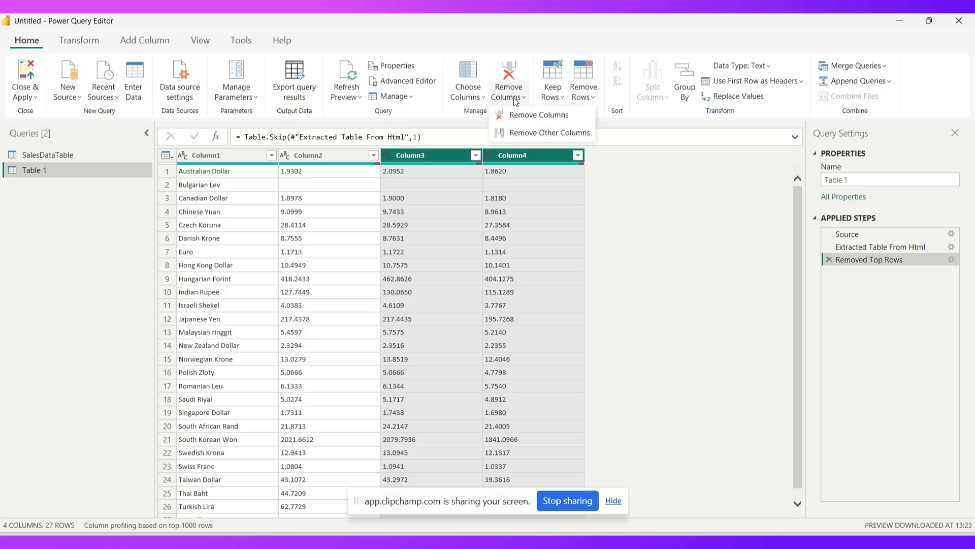
left_click(525, 116)
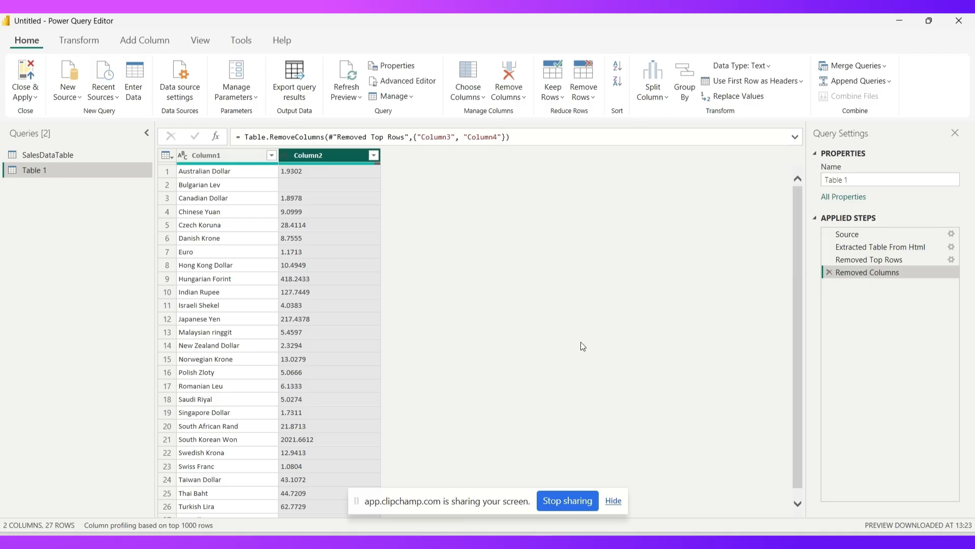
Rename Column1, which holds the currency names, as Currency.
left_click(252, 228)
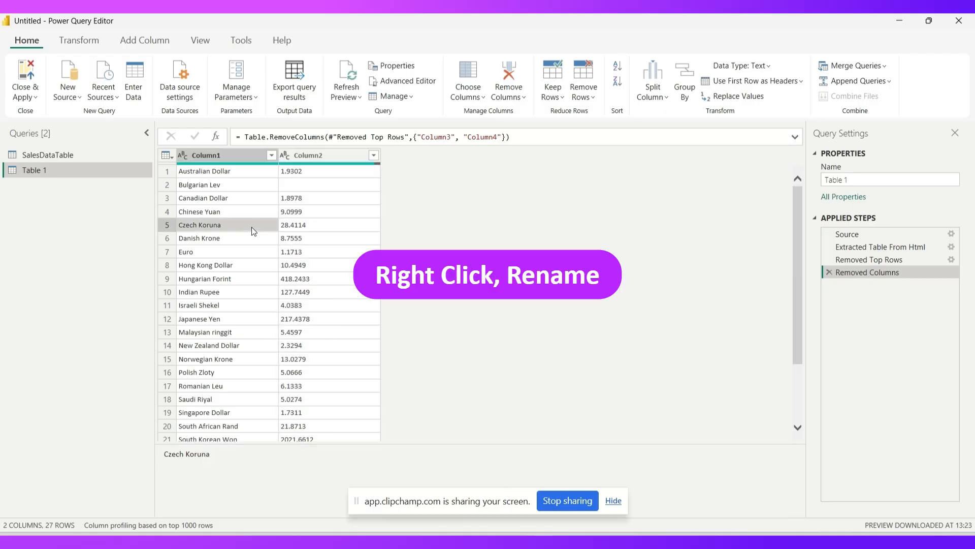
left_click(239, 160)
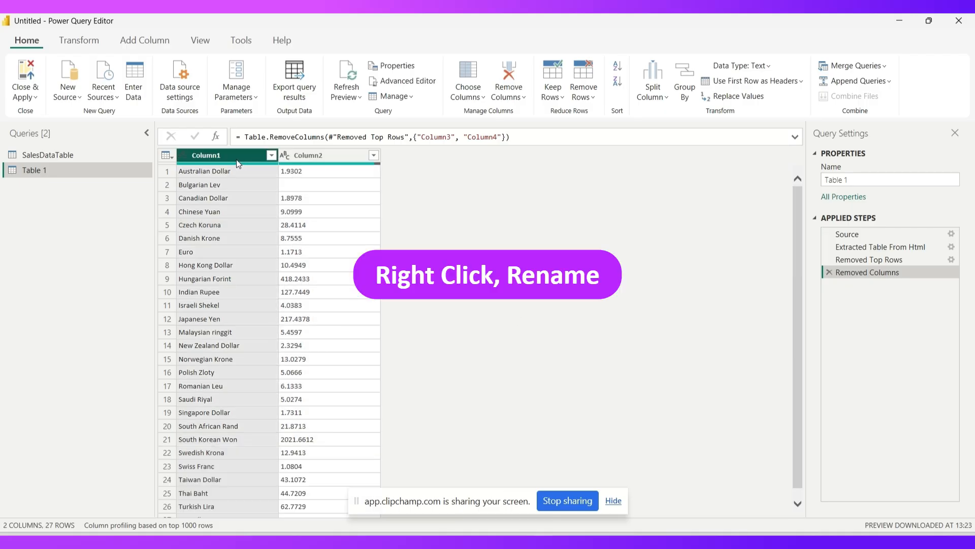
right_click(235, 157)
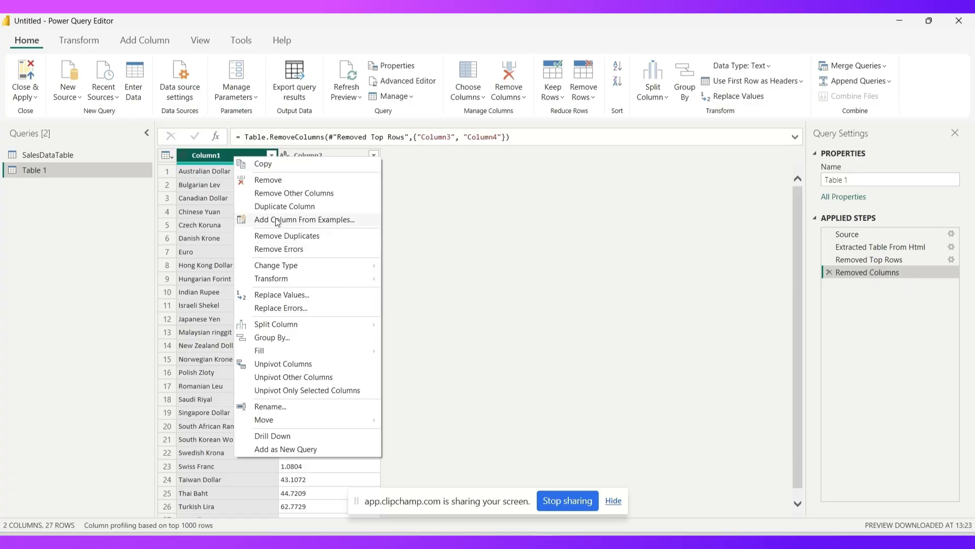
left_click(283, 410)
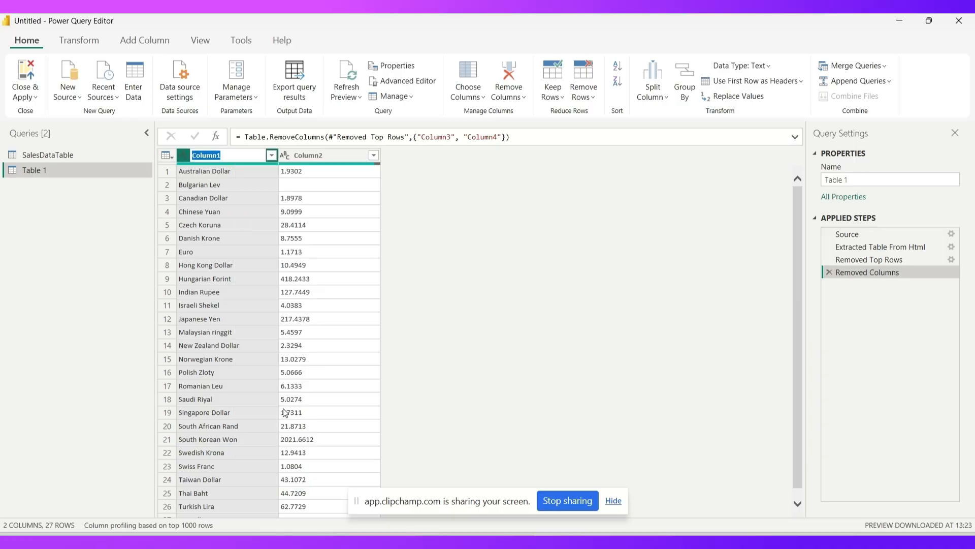
type("Currency")
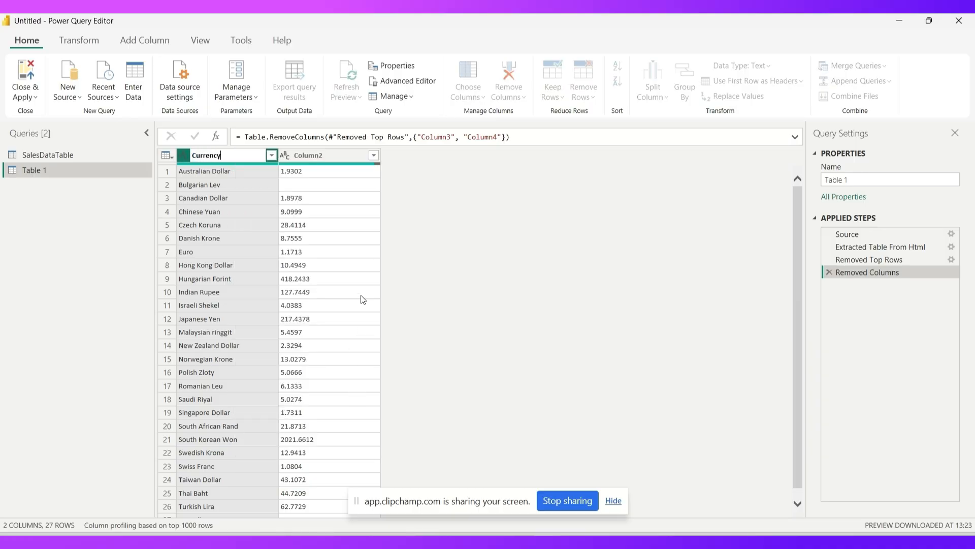
key("Return")
Rename Column2, which holds the exchange rate values, as Rate.
right_click(333, 153)
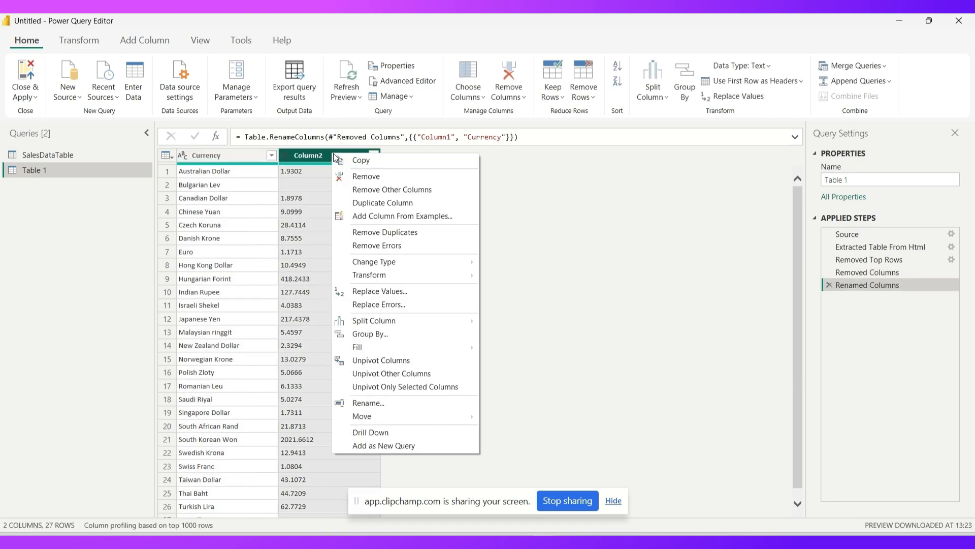
left_click(394, 402)
type("Raa")
type("te")
key("Return")
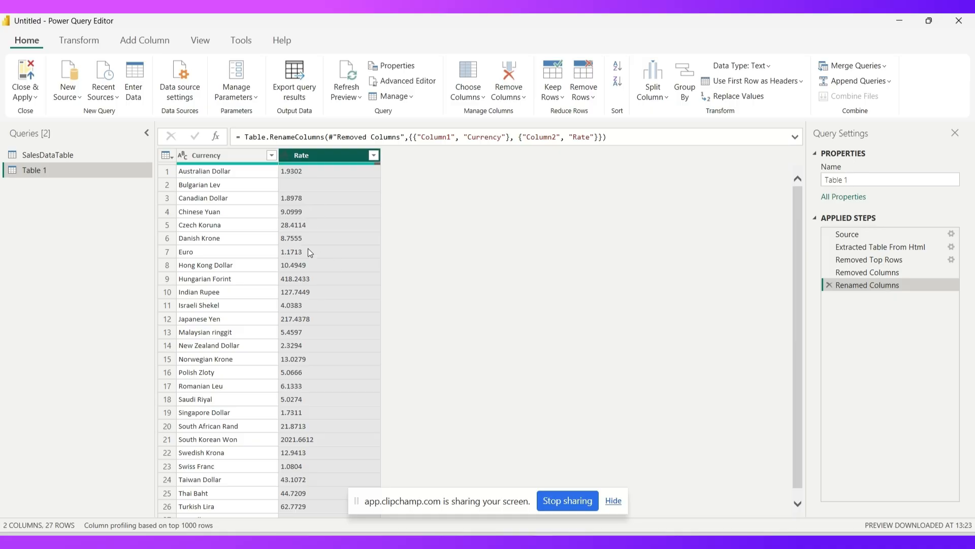
Change the data type of the Rate column to Decimal Number and check the Currency column's type.
left_click(232, 156)
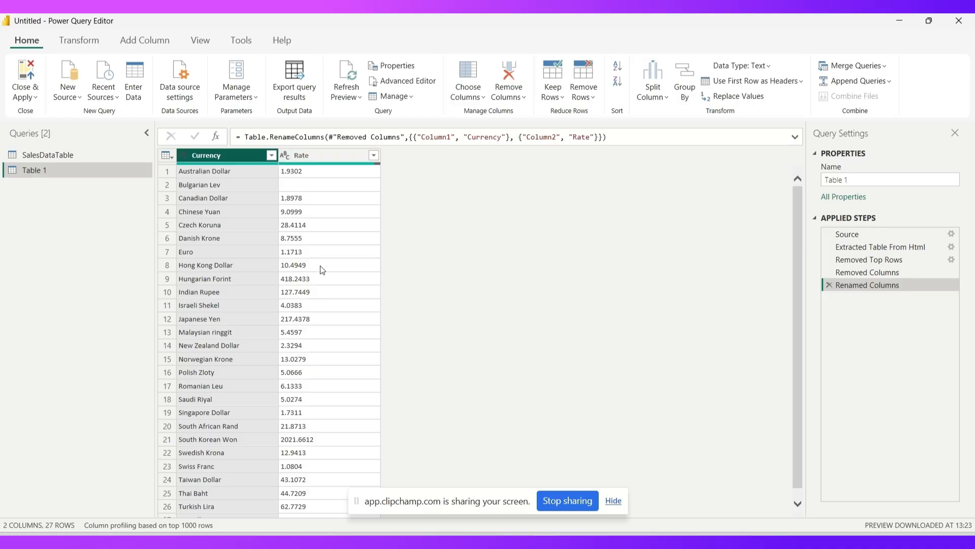
left_click(321, 154)
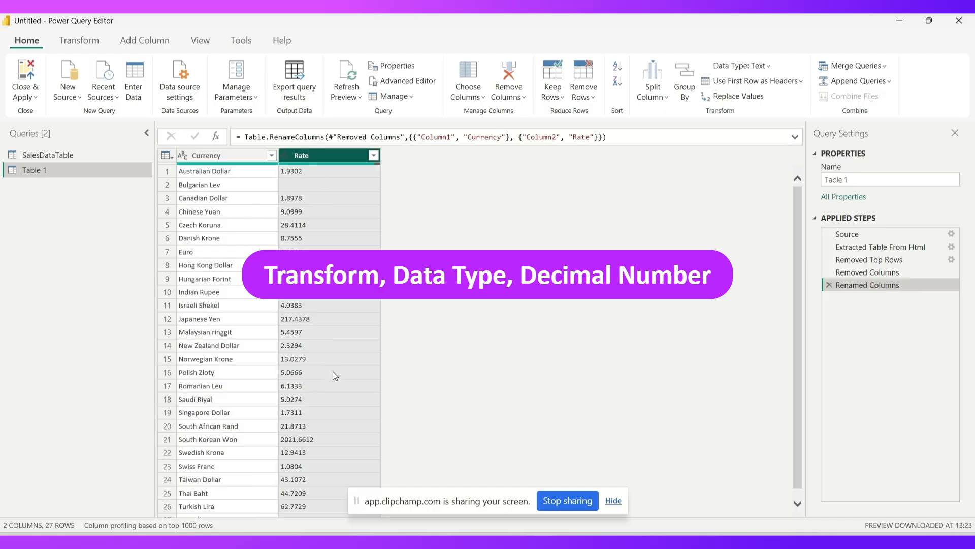
left_click(77, 43)
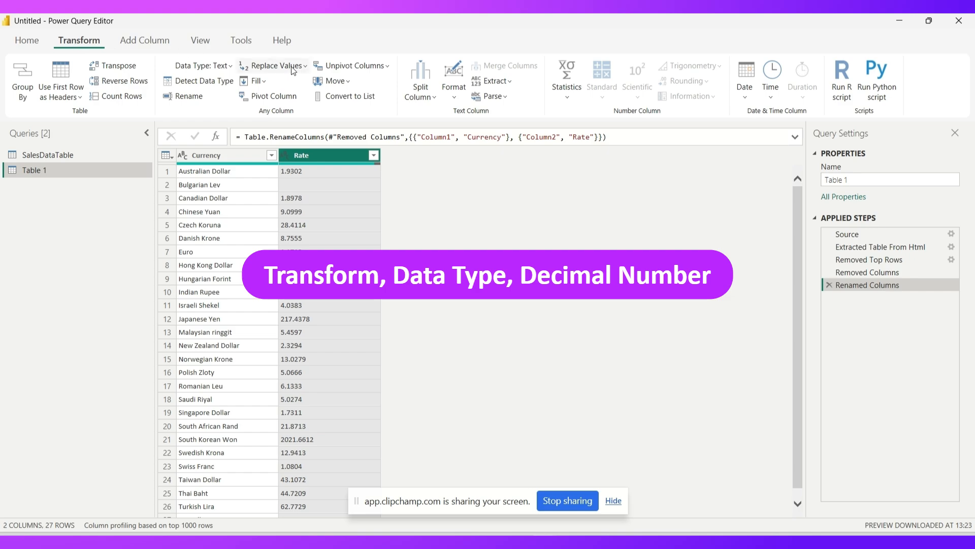
left_click(223, 67)
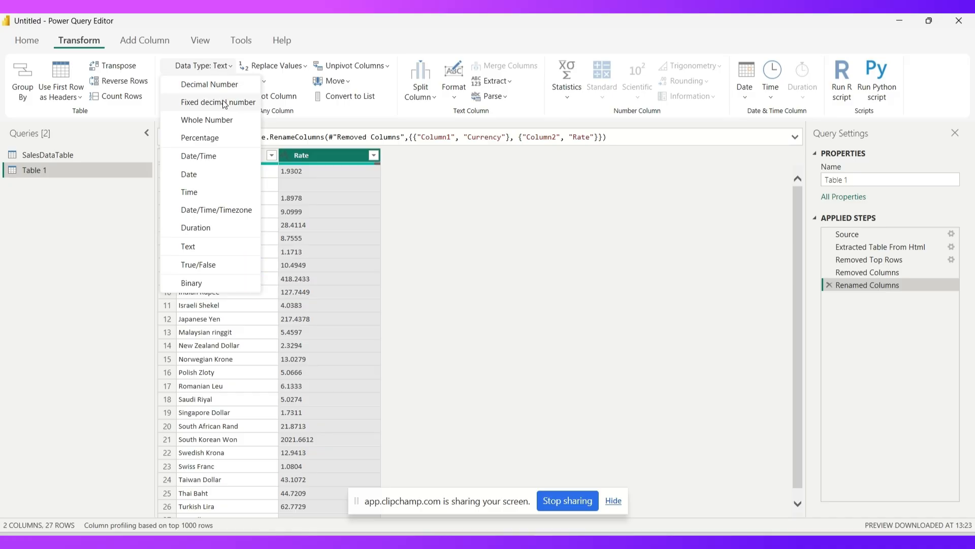
left_click(225, 83)
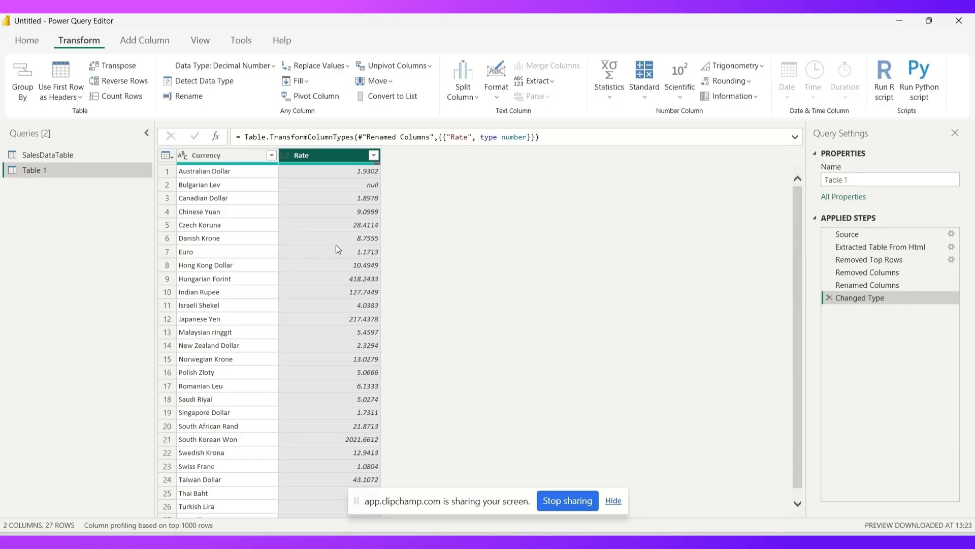
left_click(222, 155)
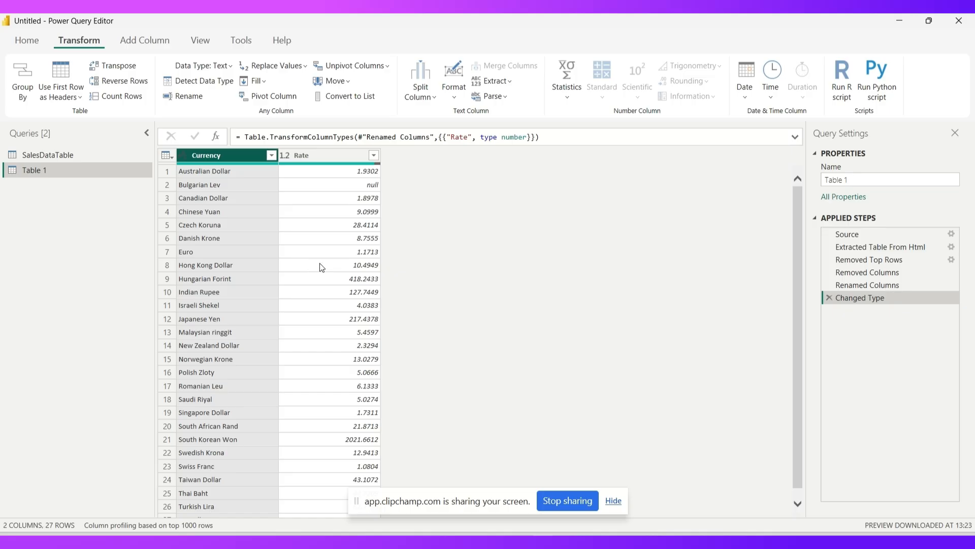
Rename the Table 1 query as Exchange Rate Table.
right_click(52, 170)
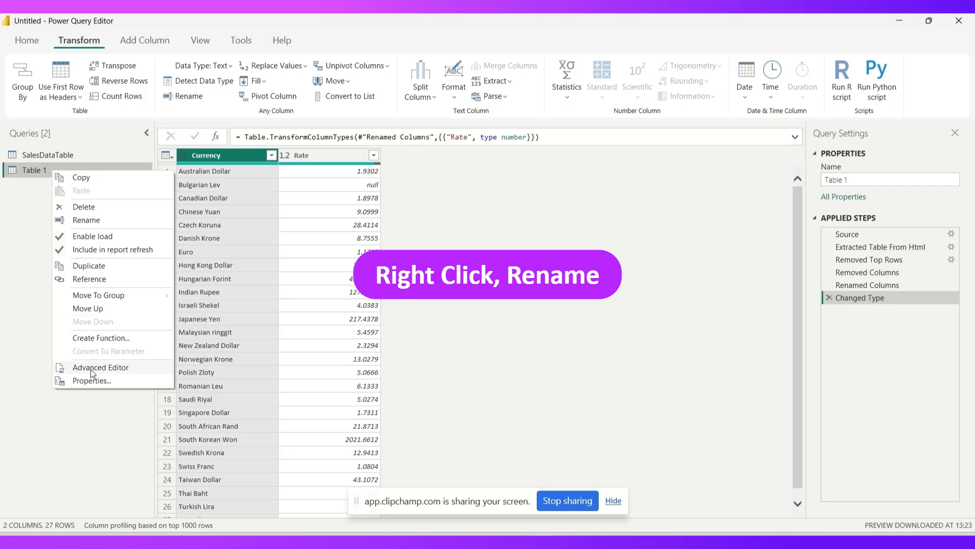
left_click(96, 221)
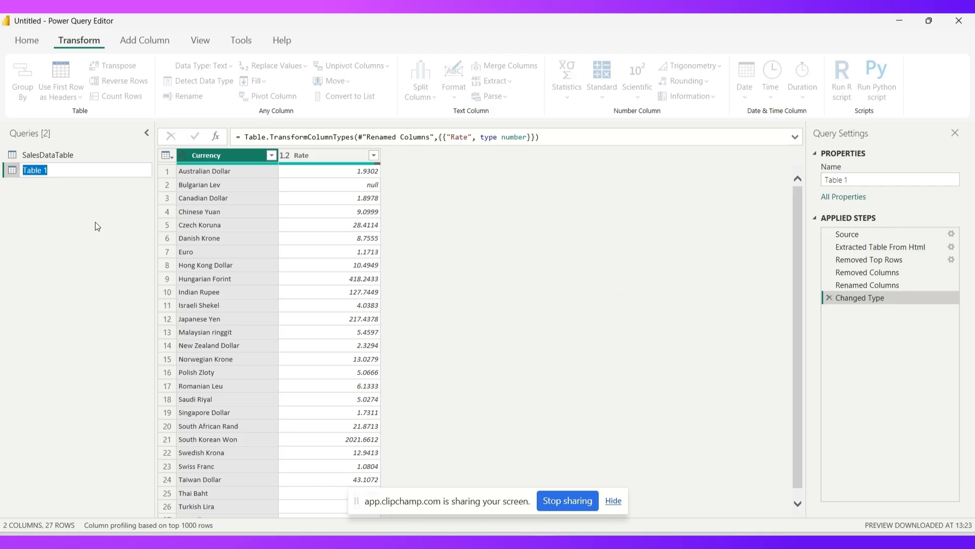
type("Exchange Rate Table")
key("Return")
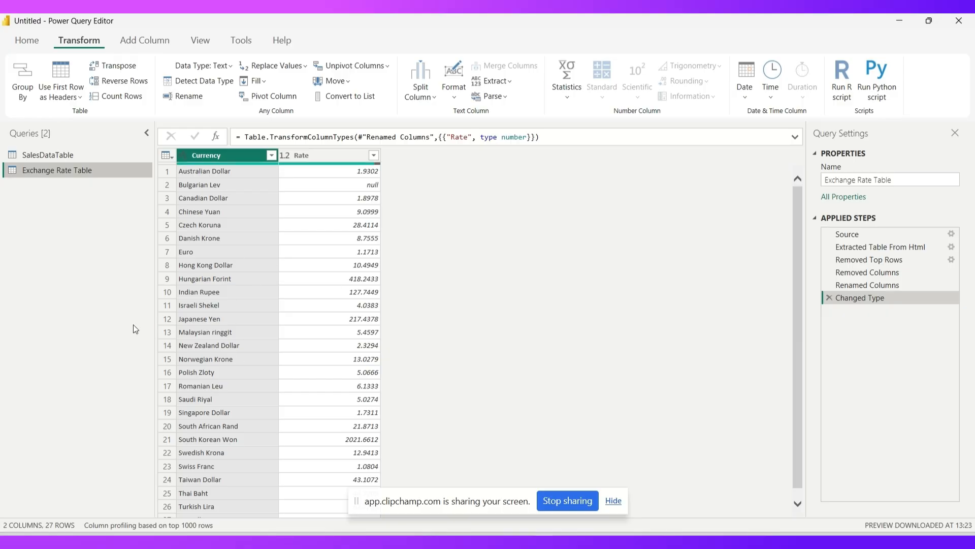
Close the query editor applying all changes, and show the Exchange Rate Table's rows in the table view.
left_click(25, 40)
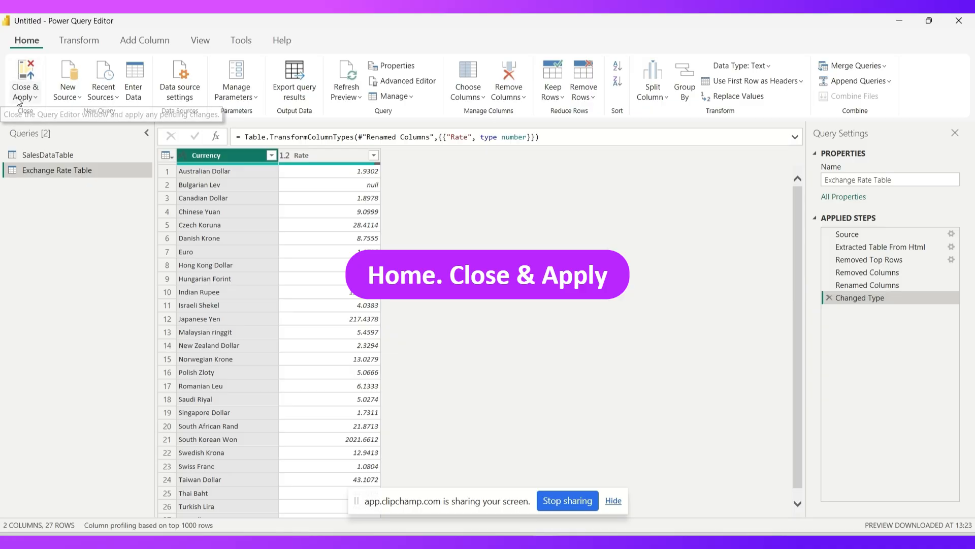
left_click(40, 68)
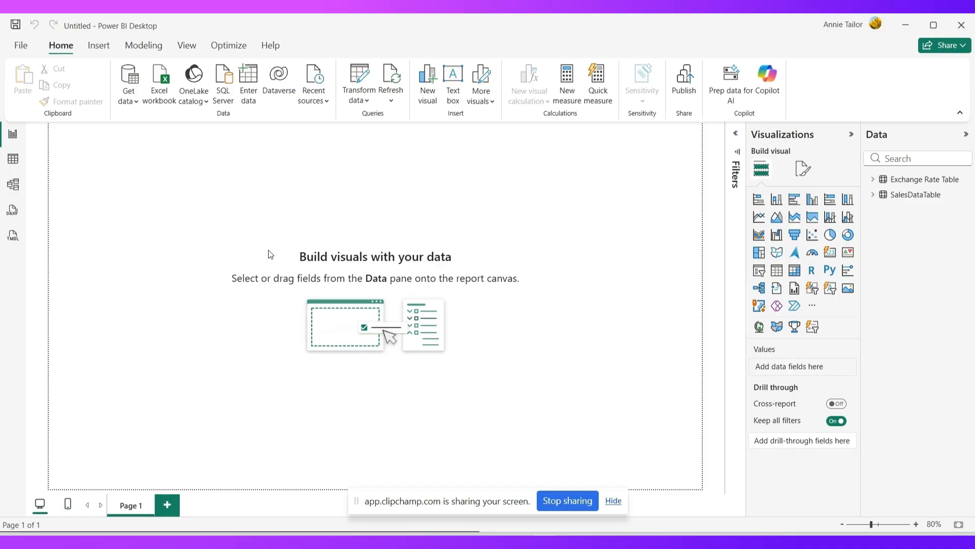
left_click(12, 162)
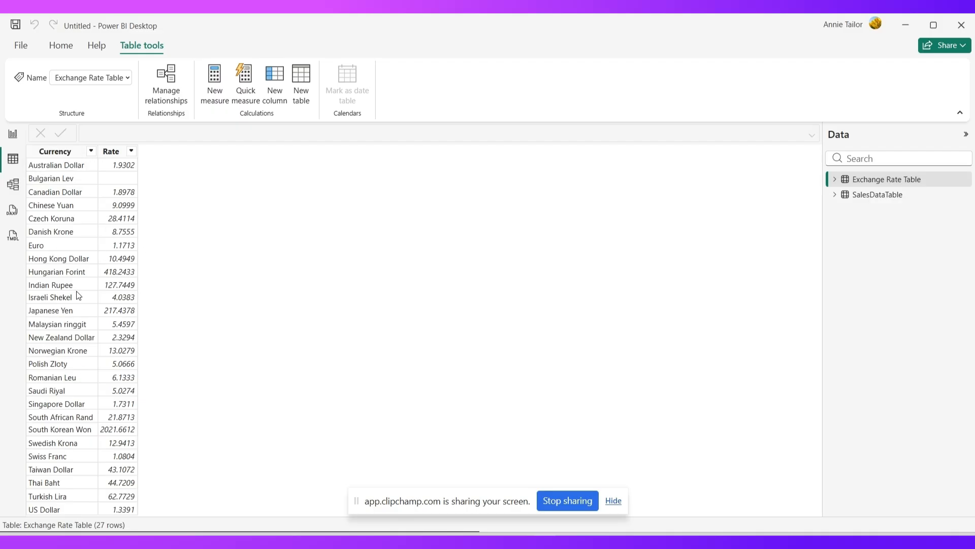
Add a calculated column to SalesDataTable with the formula Sales GBP = [Quantity]*[Unit Price GBP].
left_click(872, 195)
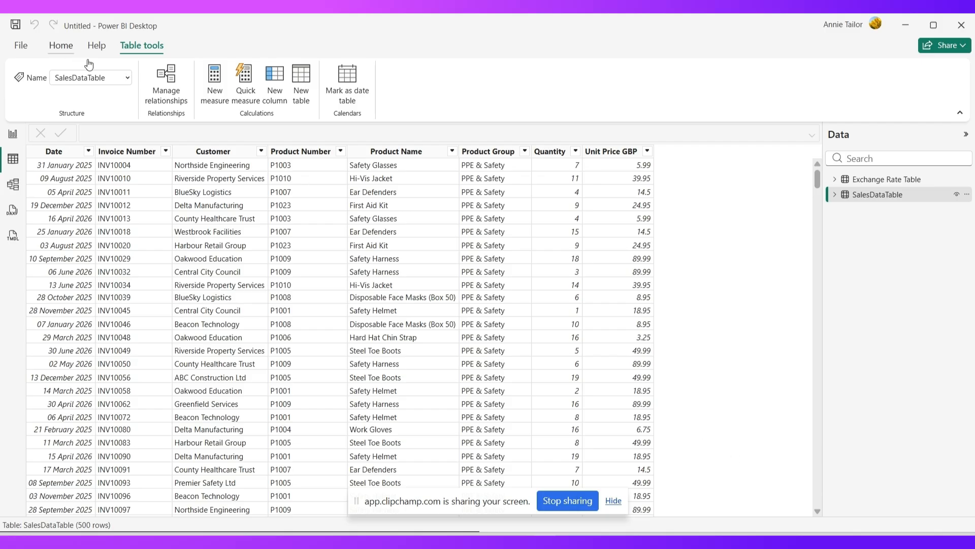
left_click(273, 82)
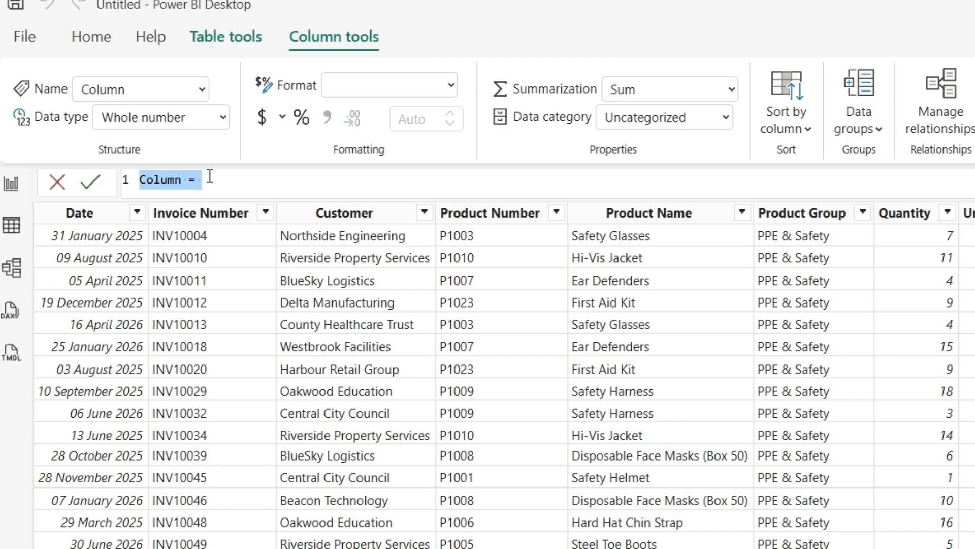
type("Sales")
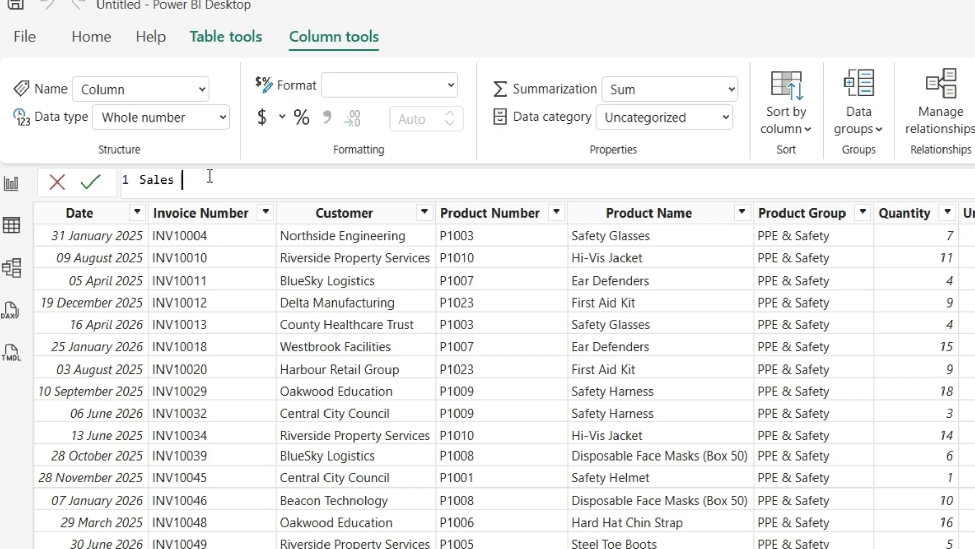
type(" GBP =")
type("{")
key("BackSpace")
type("[")
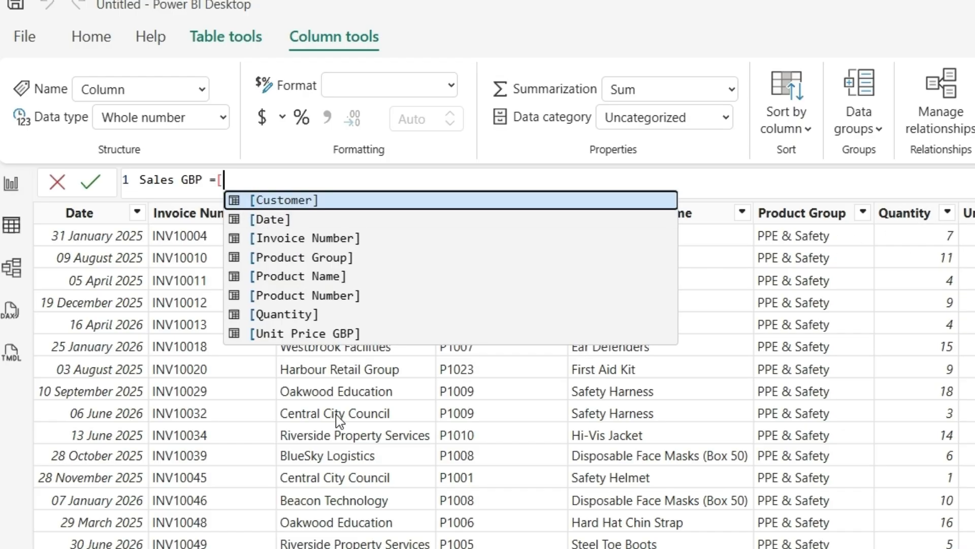
left_click(307, 315)
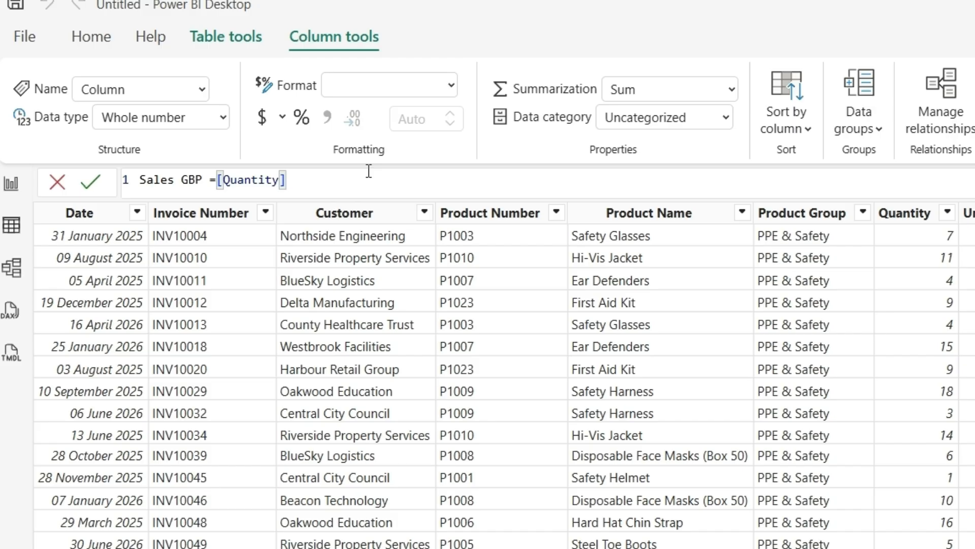
type("*")
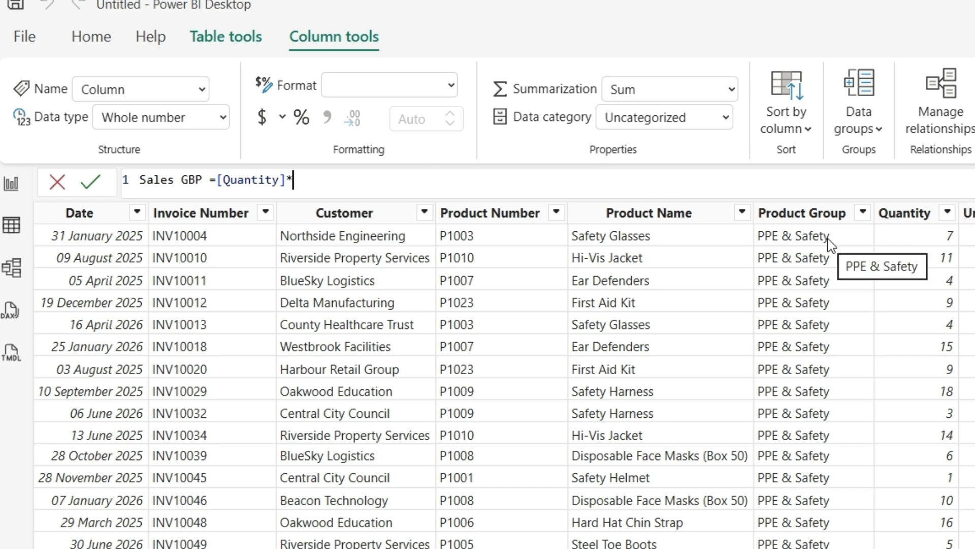
type("[")
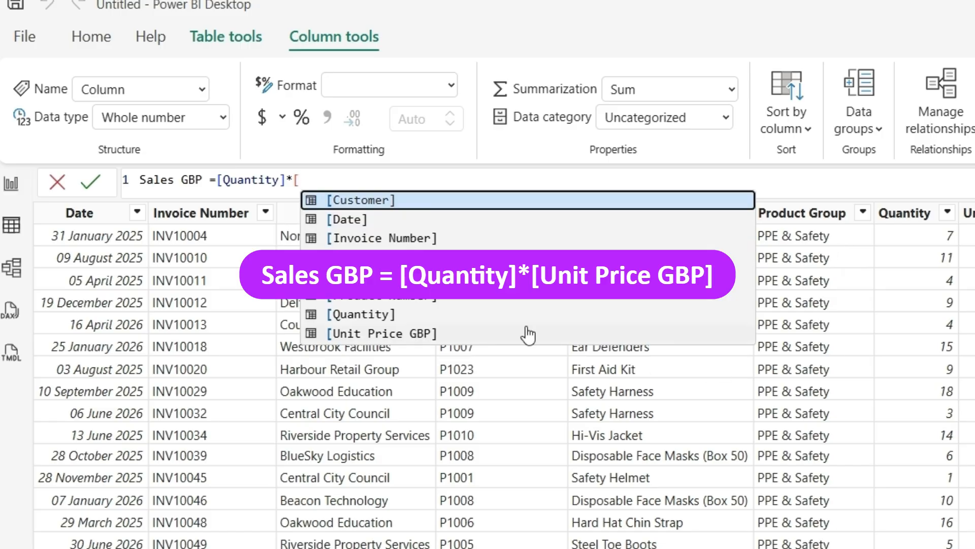
left_click(446, 333)
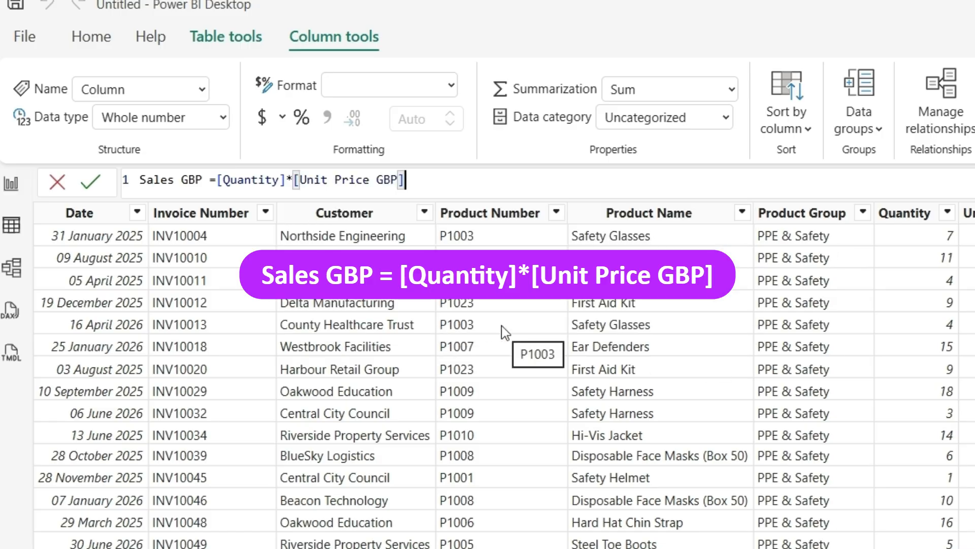
key("Return")
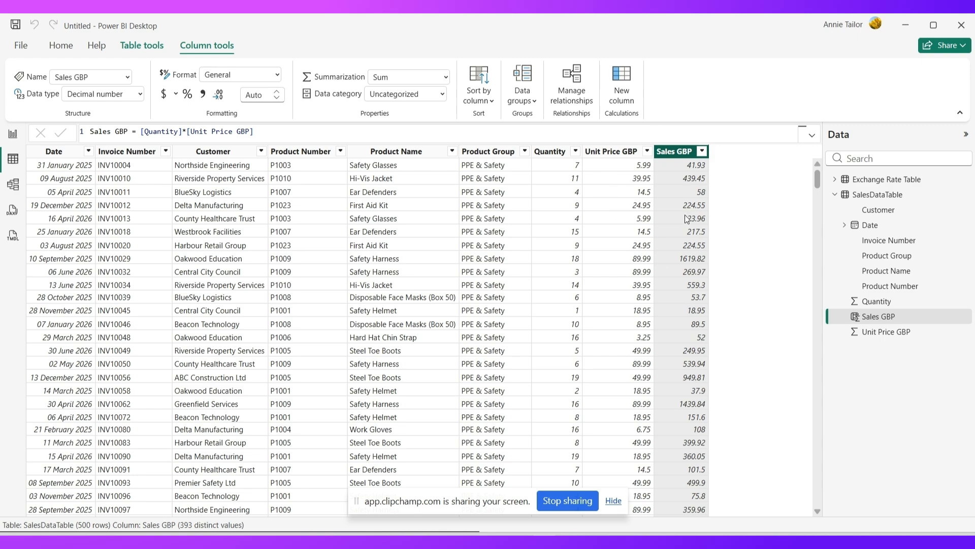
Format the Sales GBP and Unit Price GBP columns as £ English (United Kingdom) currency.
left_click(176, 94)
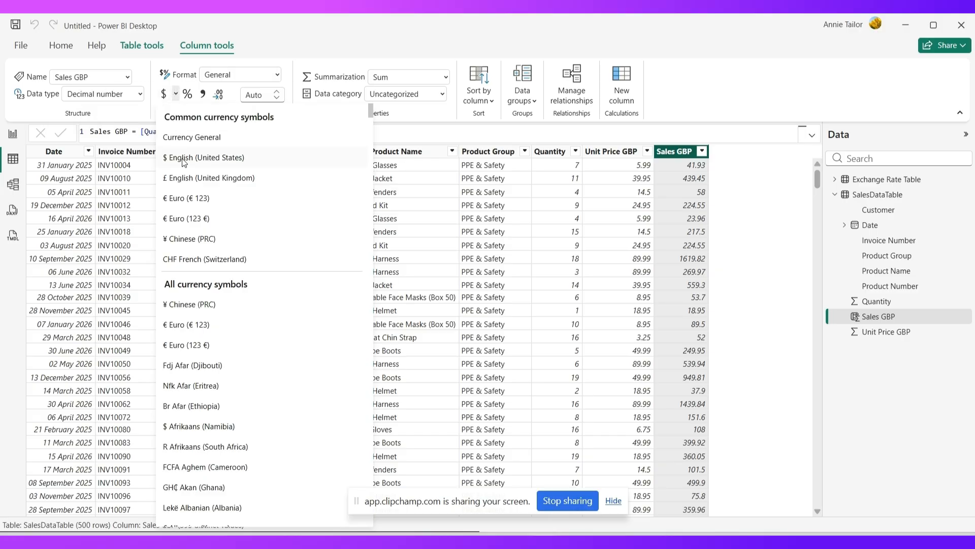
left_click(187, 180)
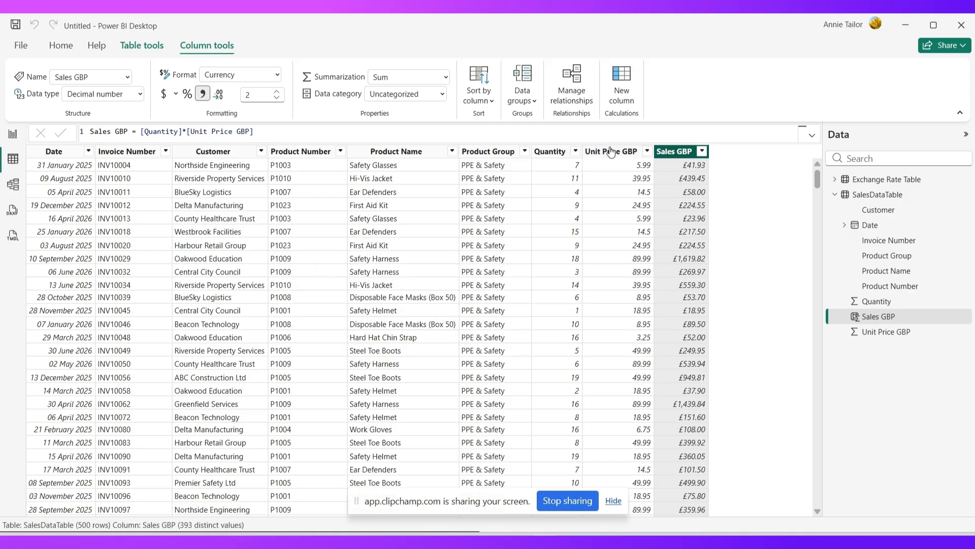
left_click(610, 151)
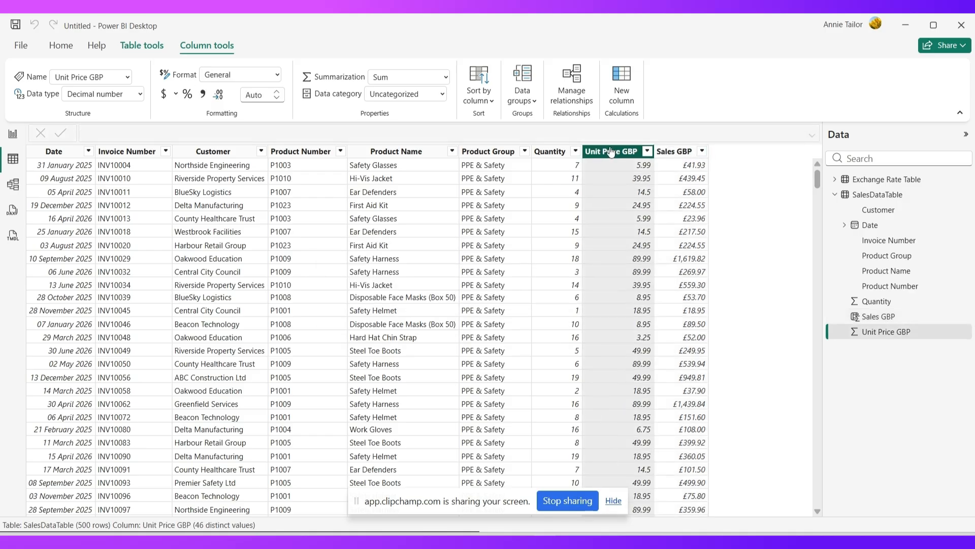
left_click(175, 96)
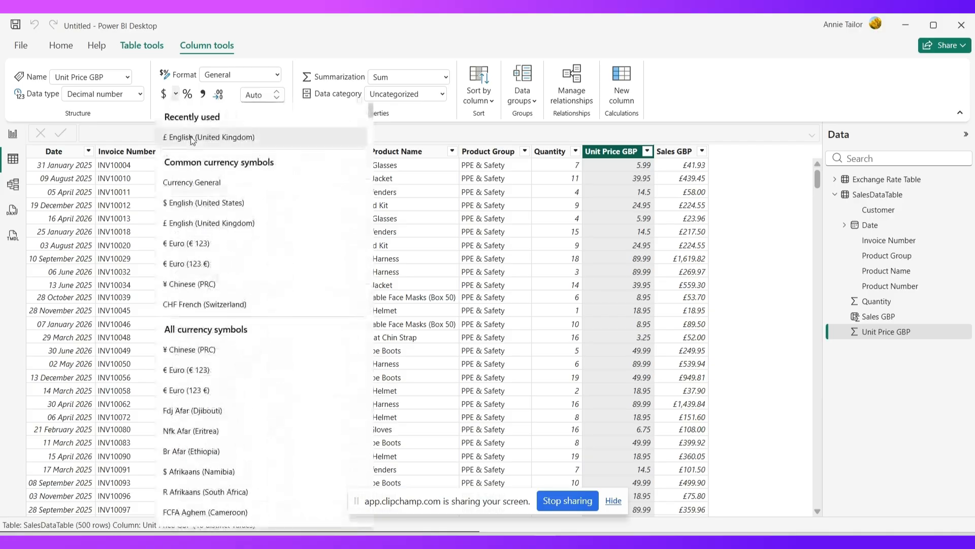
left_click(208, 138)
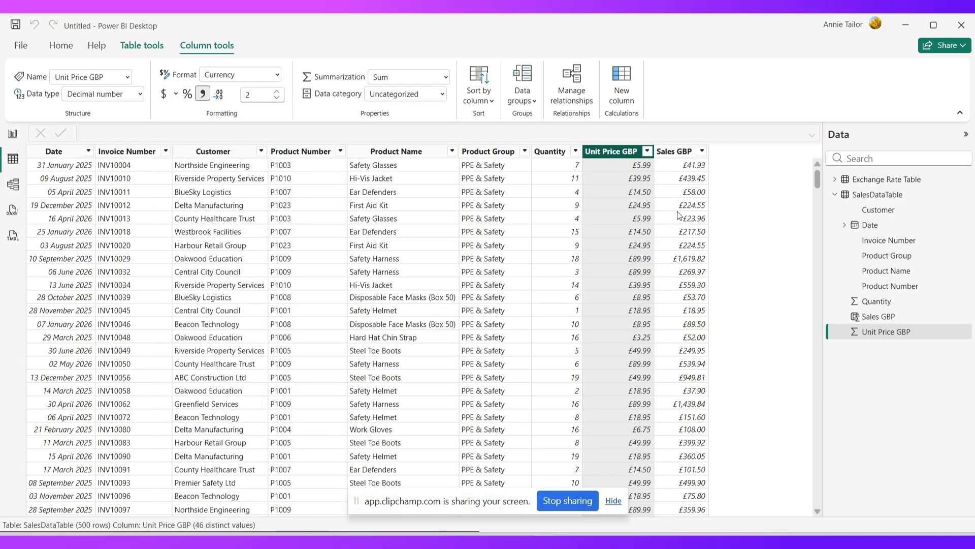
Check the currency names in the Exchange Rate Table, and begin a calculated column in SalesDataTable with Sales EUR = [Sales GBP]*.
left_click(680, 152)
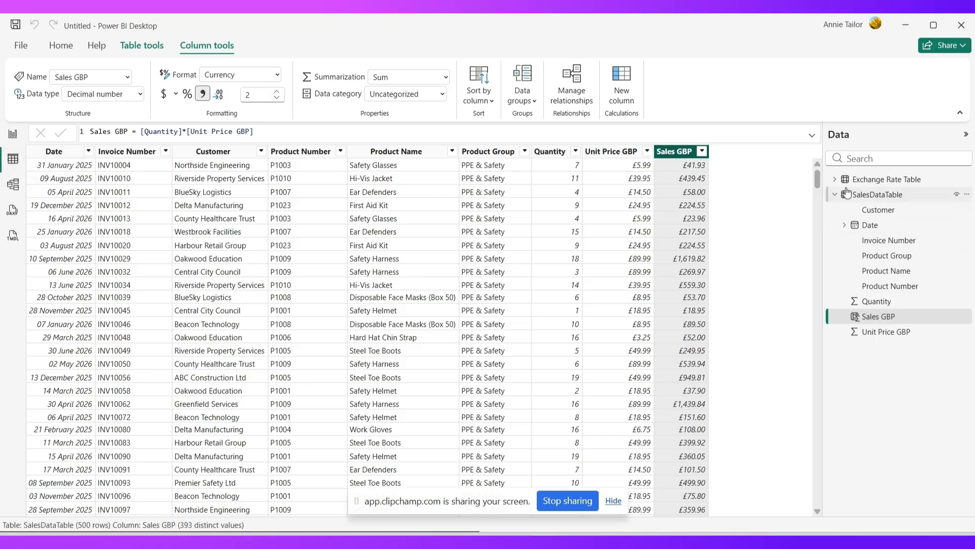
left_click(879, 180)
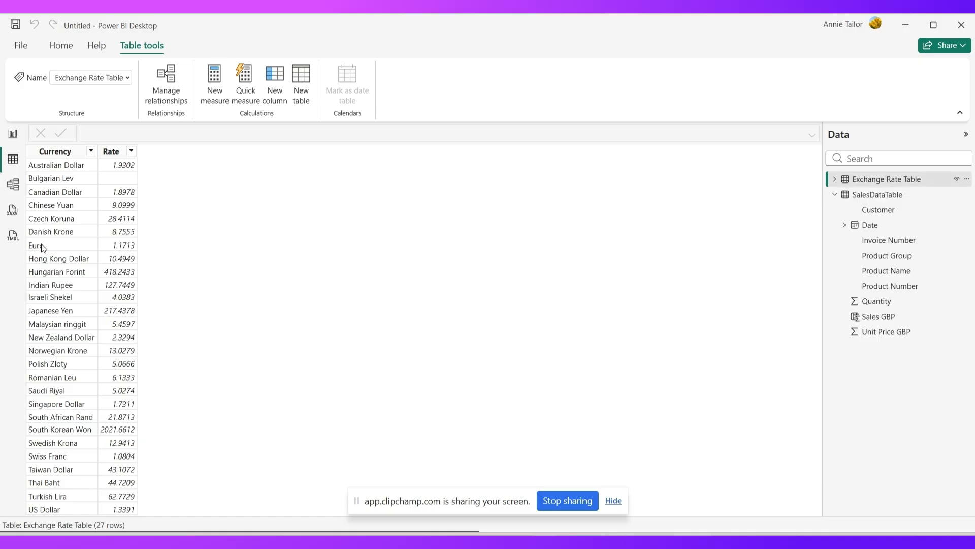
left_click(897, 197)
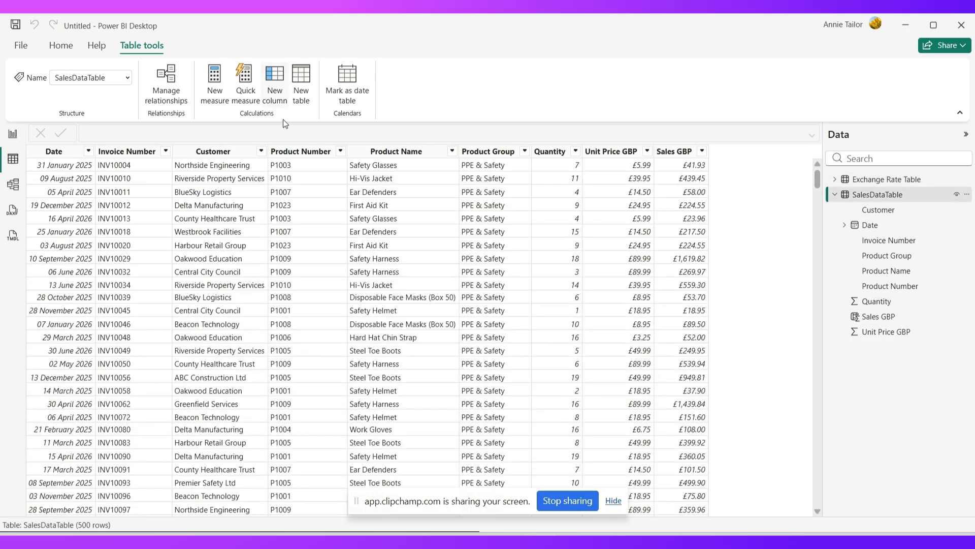
left_click(283, 84)
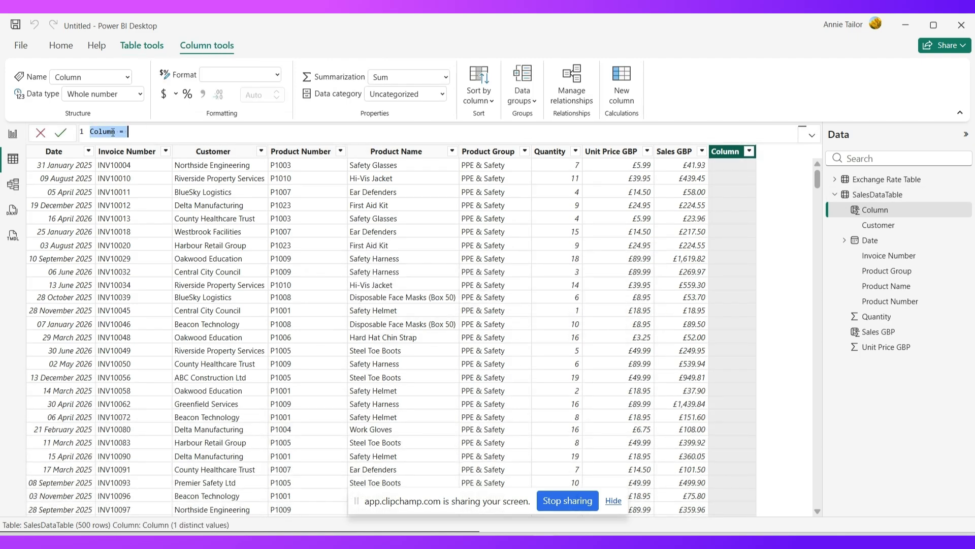
type("Sal")
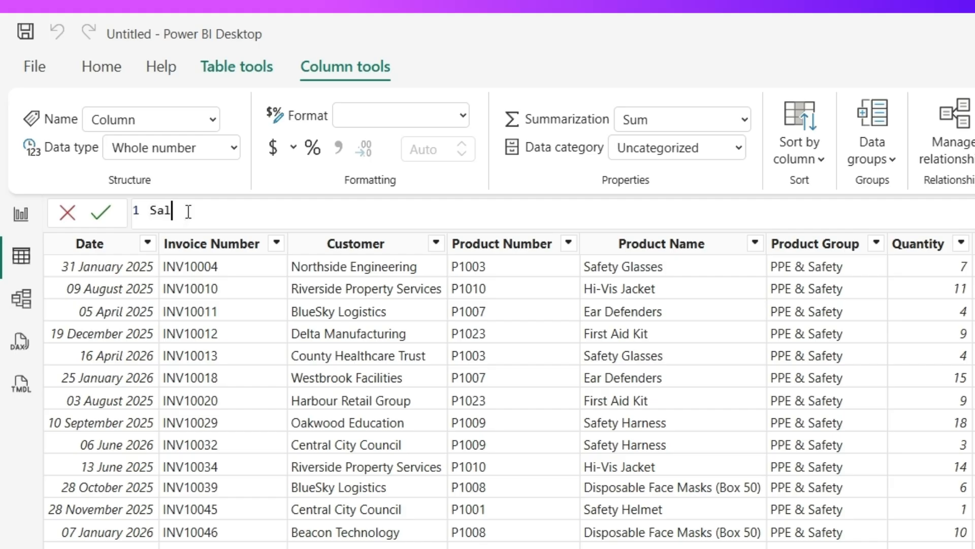
type("es[EUR")
type(" =")
type(" [")
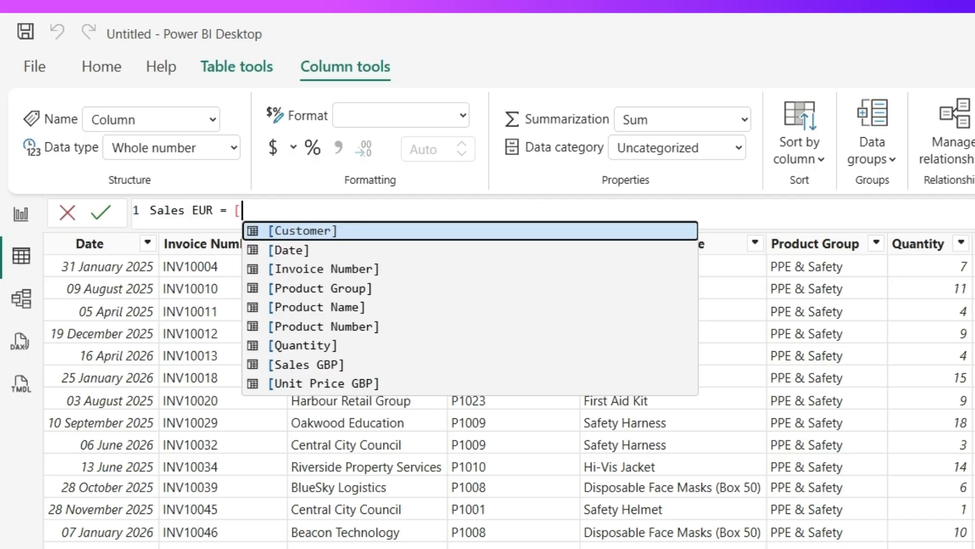
left_click(311, 365)
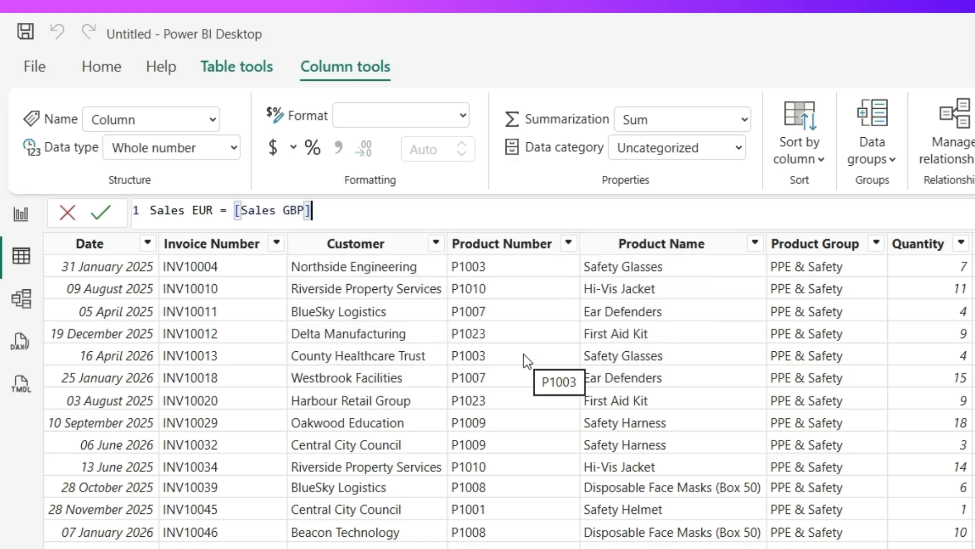
type("*")
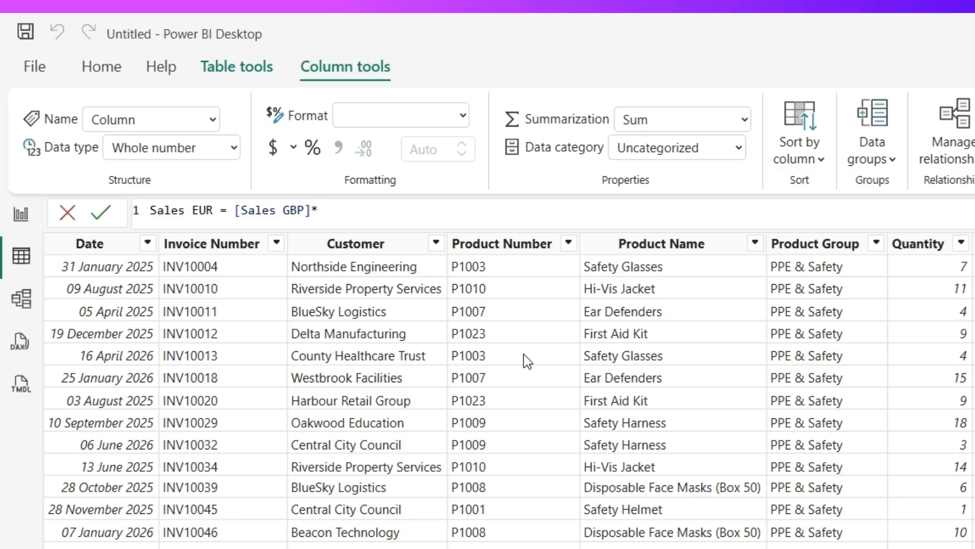
Complete the Sales EUR formula with LOOKUPVALUE('Exchange Rate Table'[Rate],'Exchange Rate Table'[Currency],"Euro") and format the column as € Euro (€ 123).
type("loo")
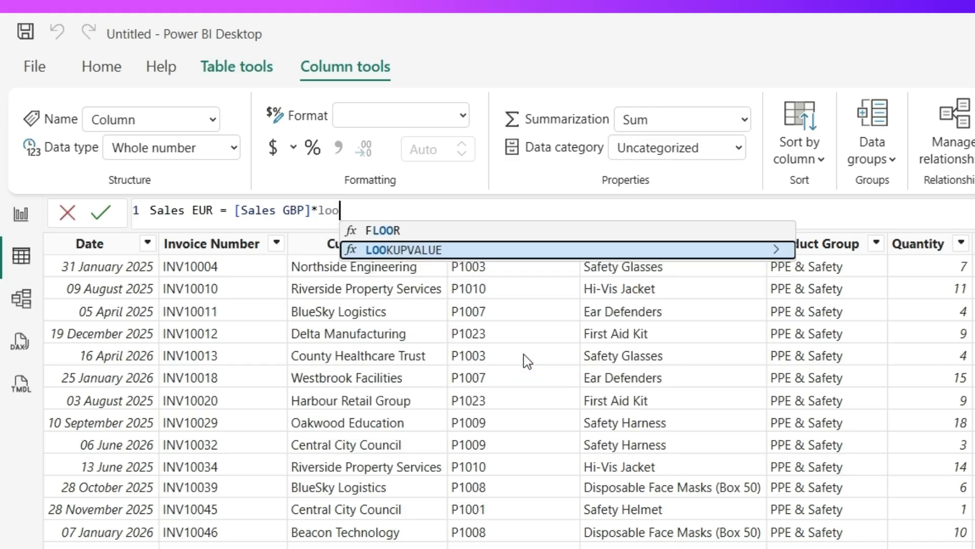
left_click(414, 254)
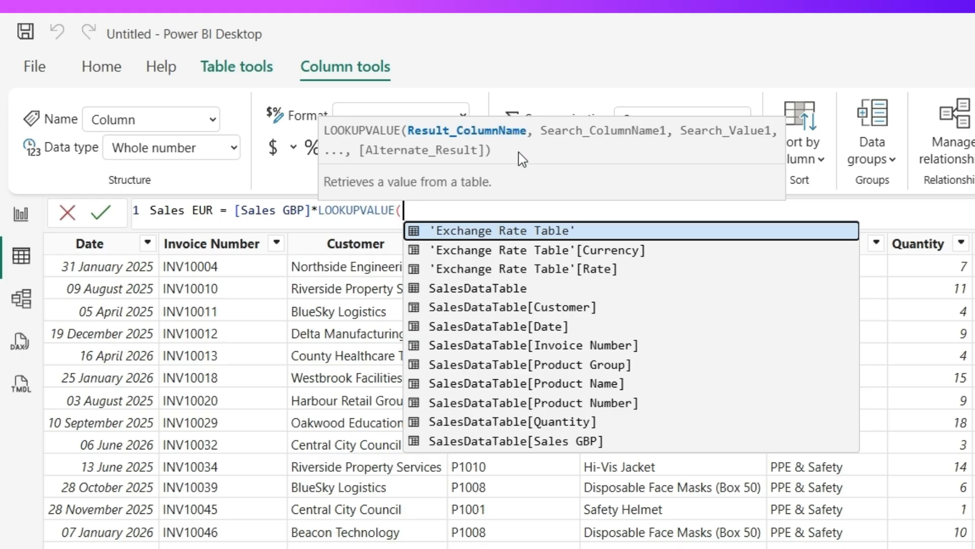
left_click(599, 271)
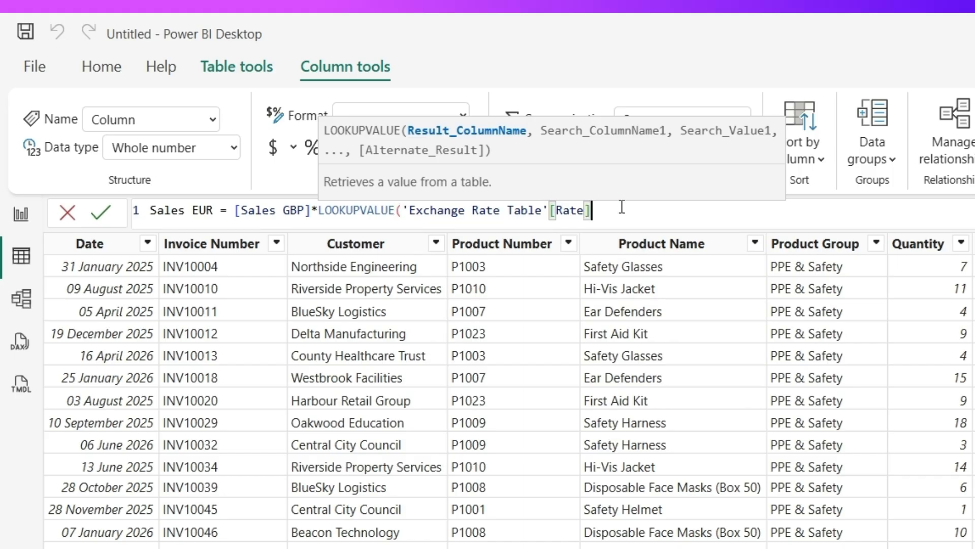
type(",'Exchange Rate Table'[Currency")
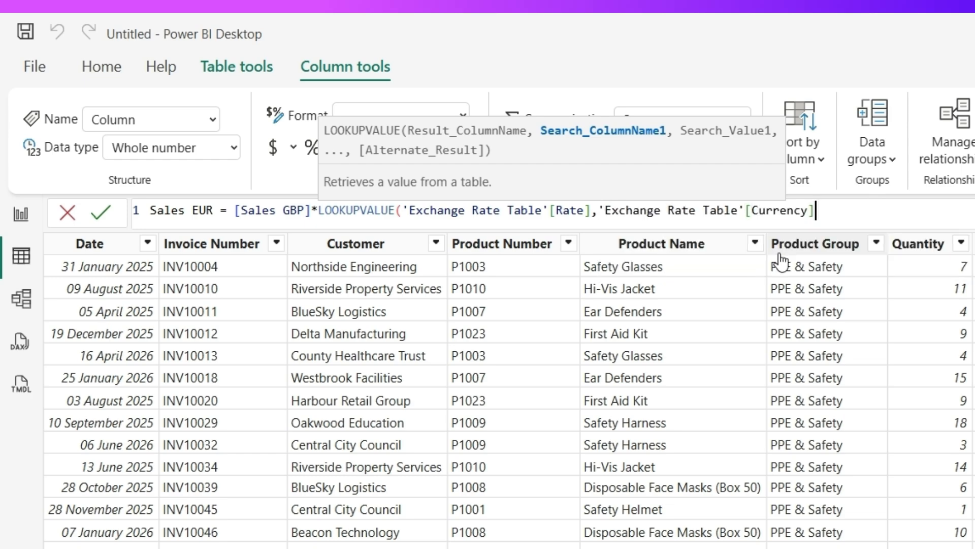
left_click(775, 253)
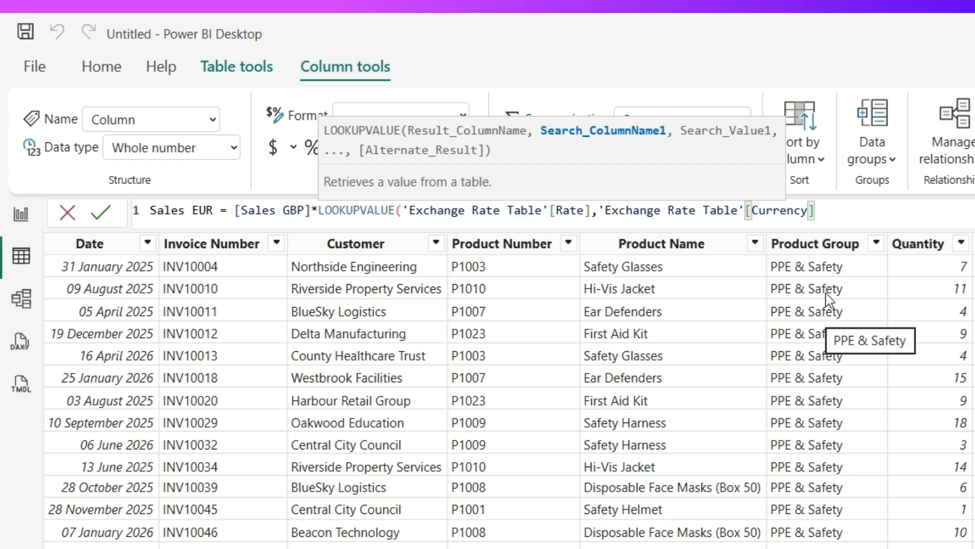
type(",")
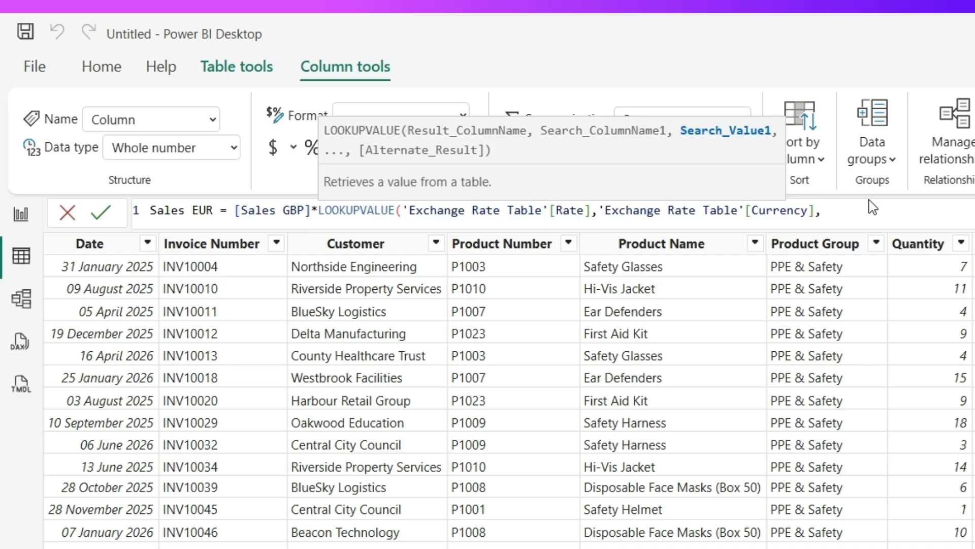
type("\"Euro\"")
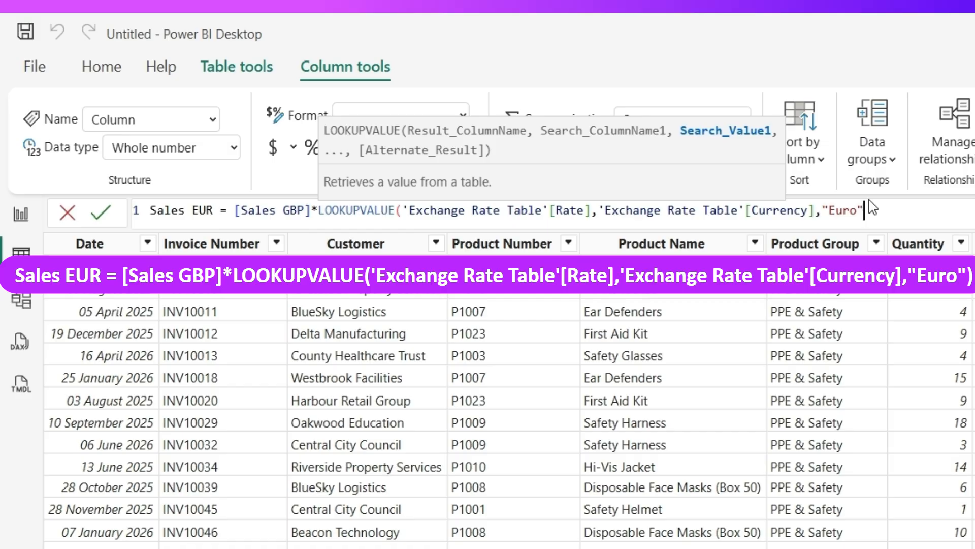
type(")")
key("Return")
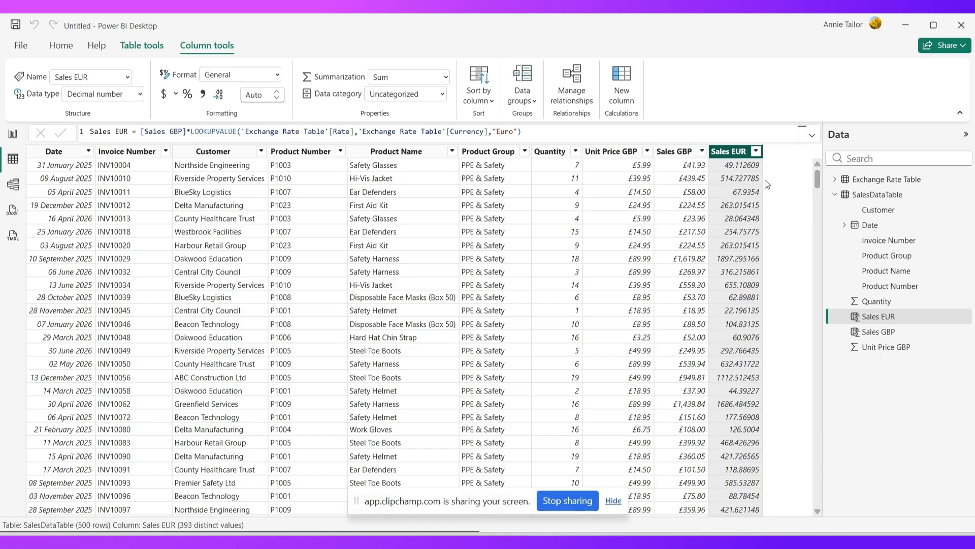
left_click(175, 95)
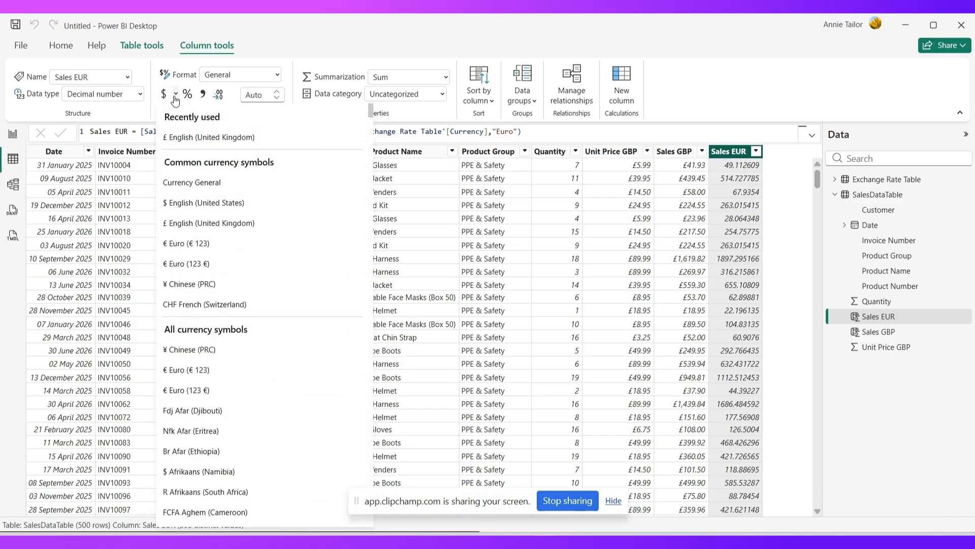
left_click(189, 245)
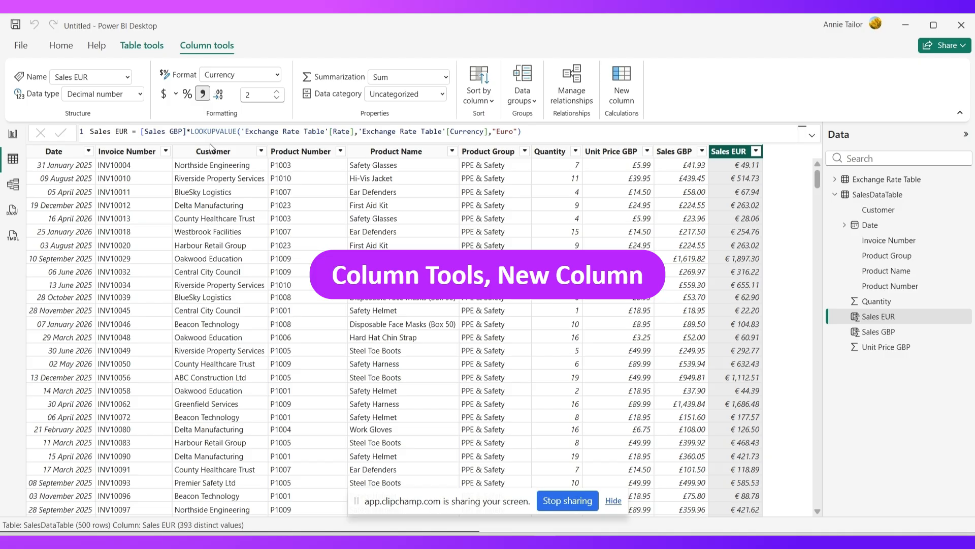
Begin another calculated column in SalesDataTable with the formula start Sales USD = [Sales GBP]*.
left_click(618, 82)
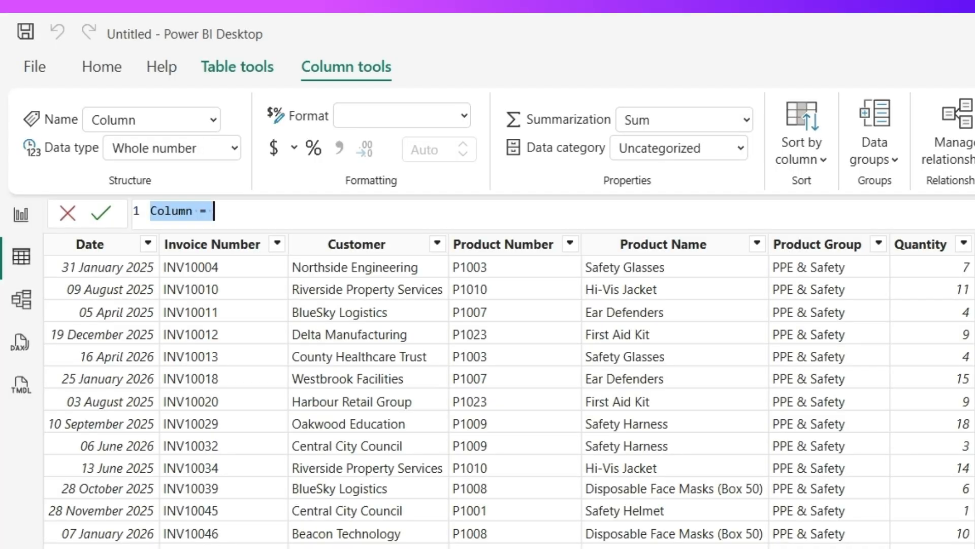
type("Sales")
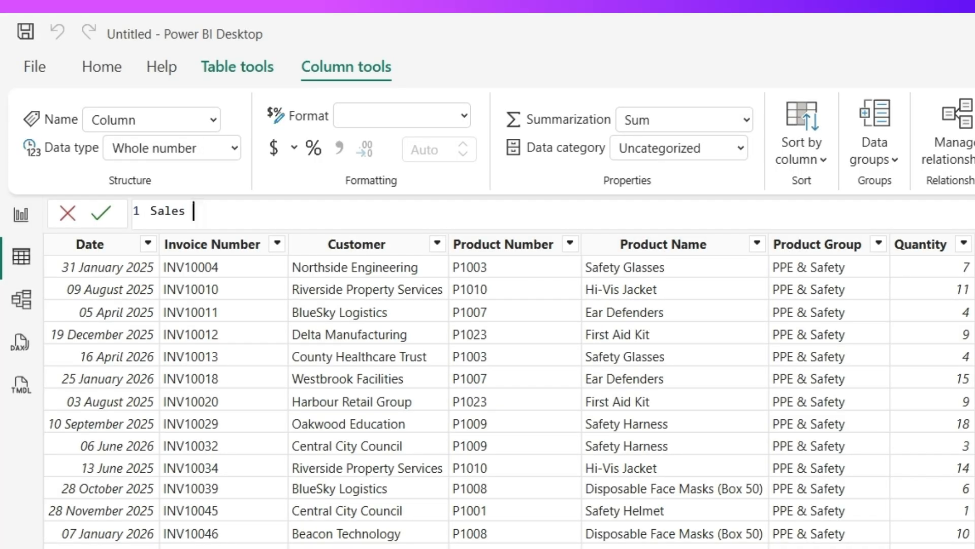
type(" USD = [")
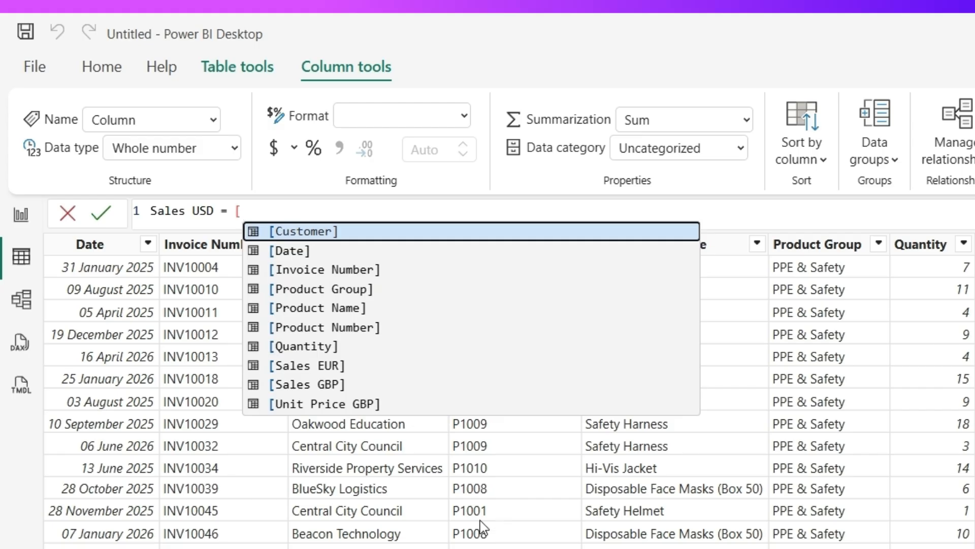
left_click(287, 386)
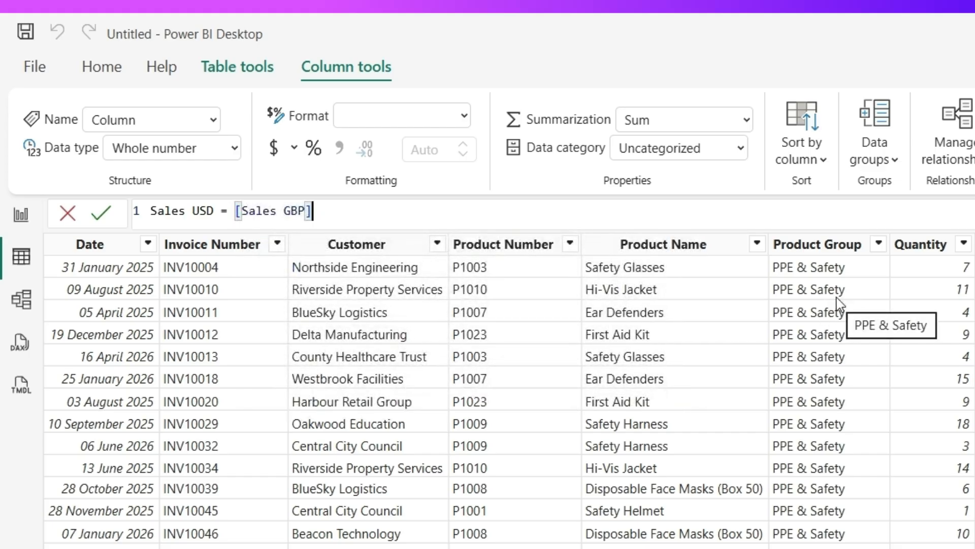
type("*")
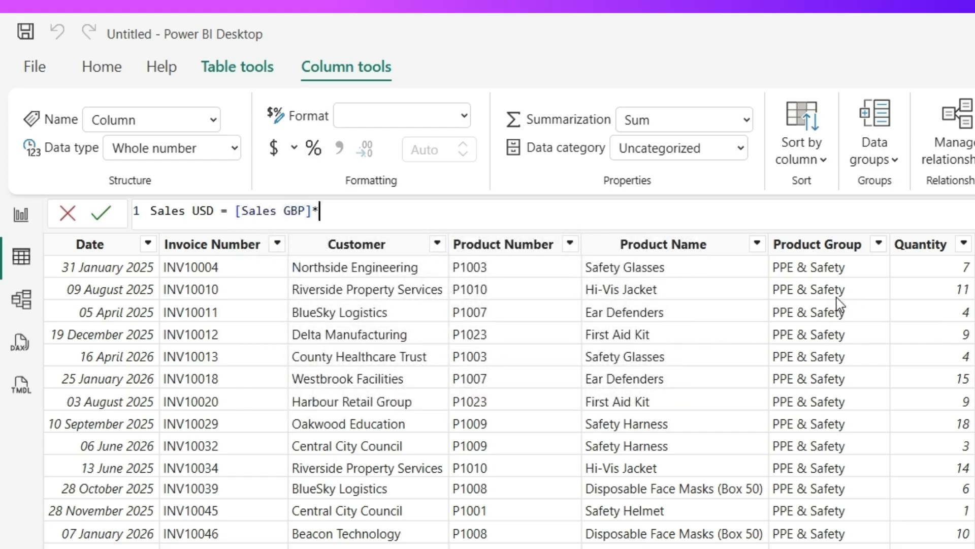
Complete the Sales USD formula with LOOKUPVALUE('Exchange Rate Table'[Rate],'Exchange Rate Table'[Currency],"US Dollar") and commit it.
type("loo")
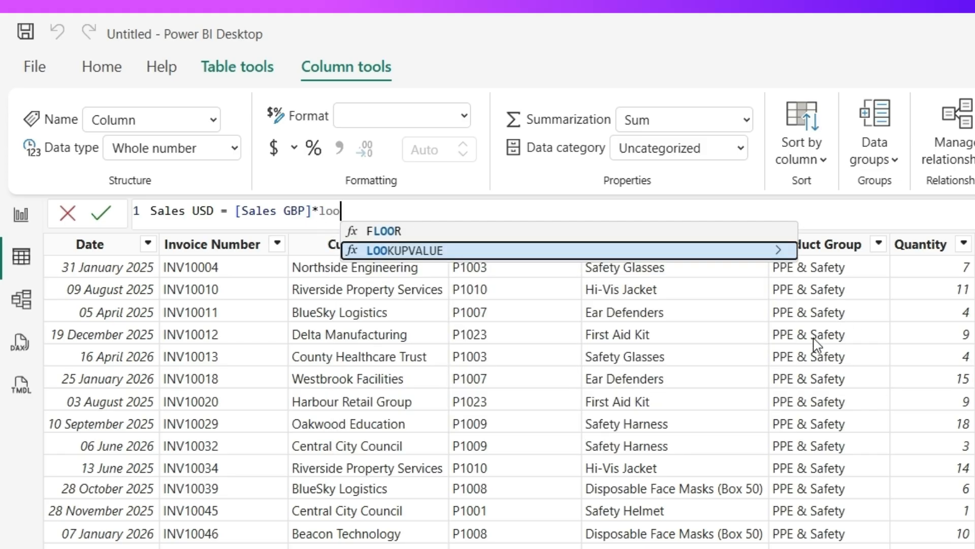
left_click(497, 253)
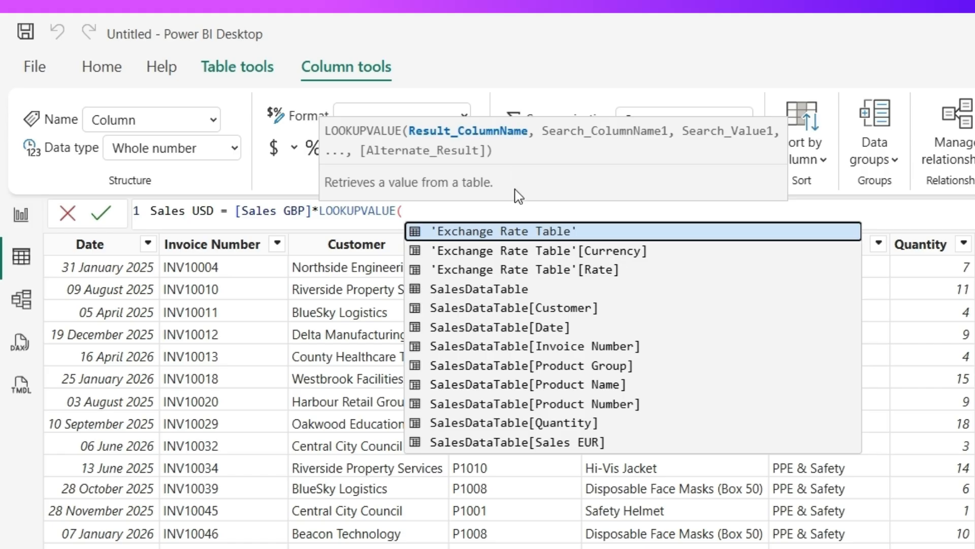
left_click(571, 272)
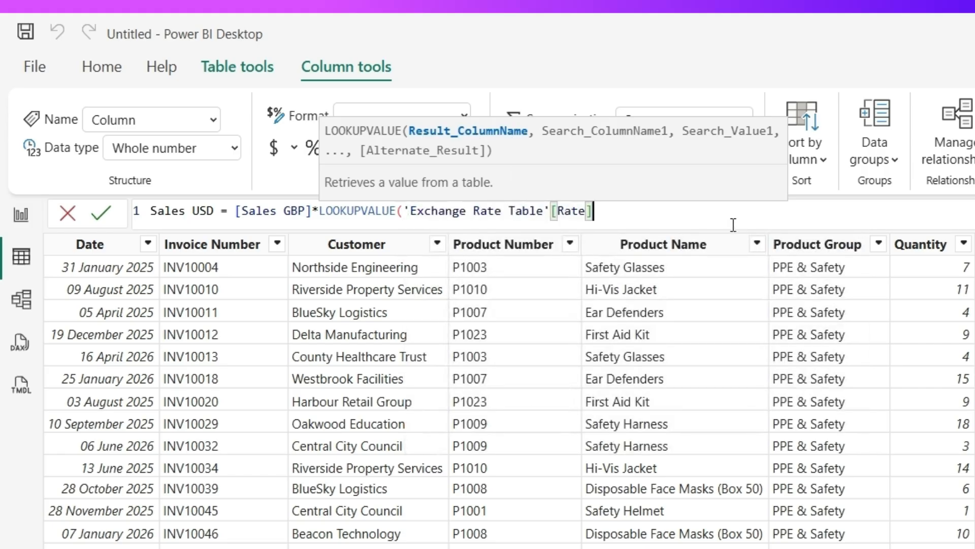
type(",")
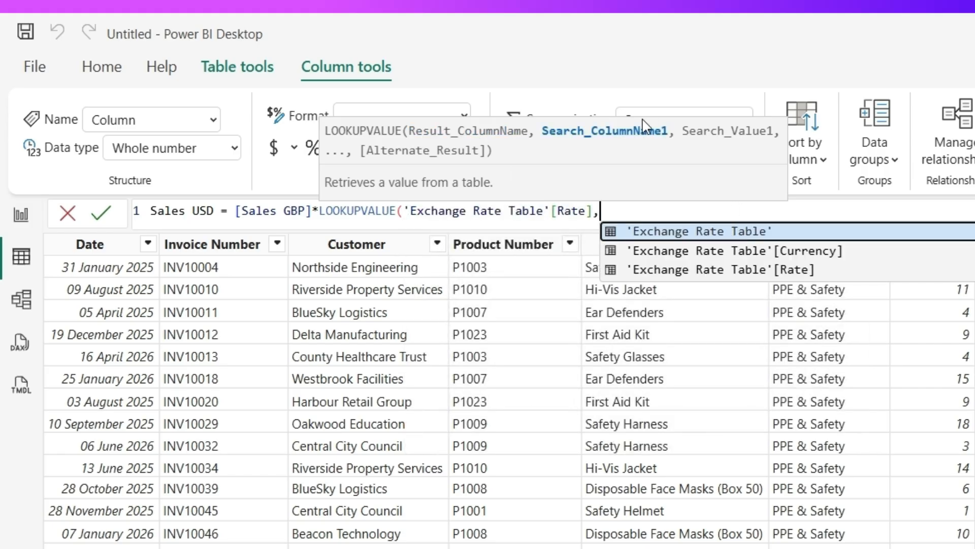
left_click(761, 256)
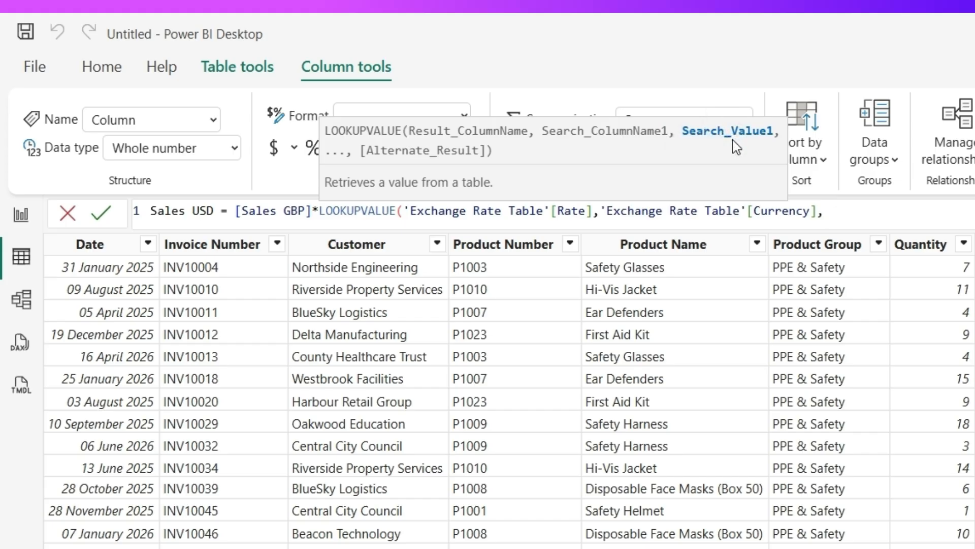
type(",\"US Dollar")
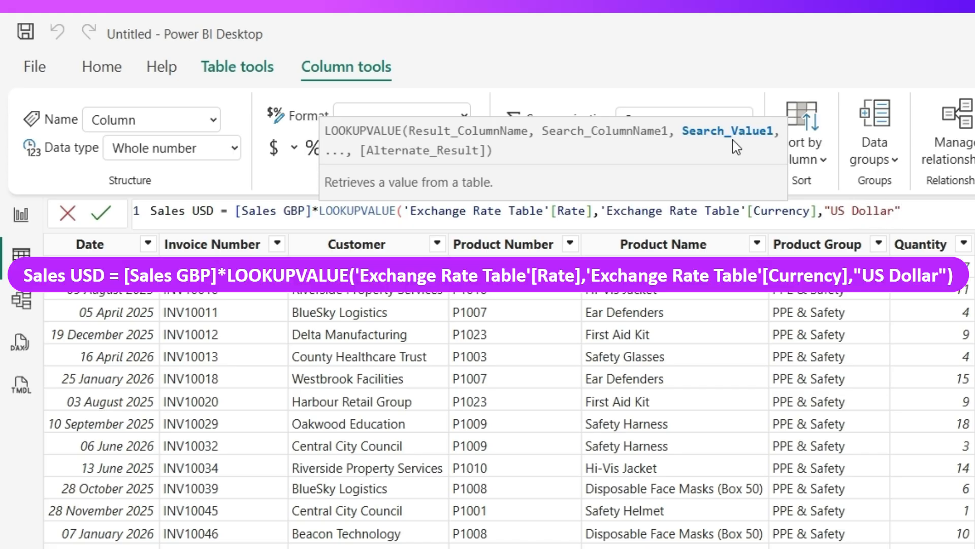
type("\")")
key("Return")
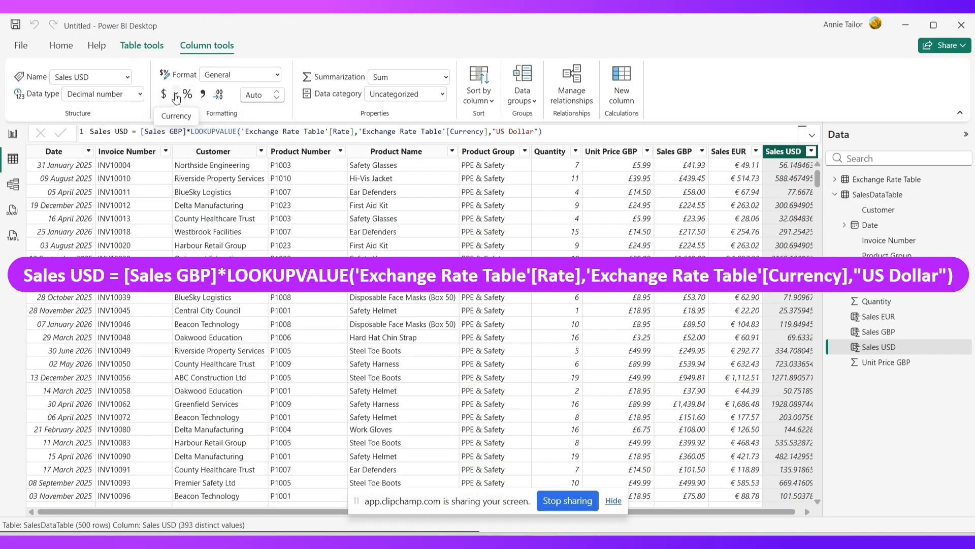
Format the Sales USD column as currency in $ English (United States).
left_click(176, 96)
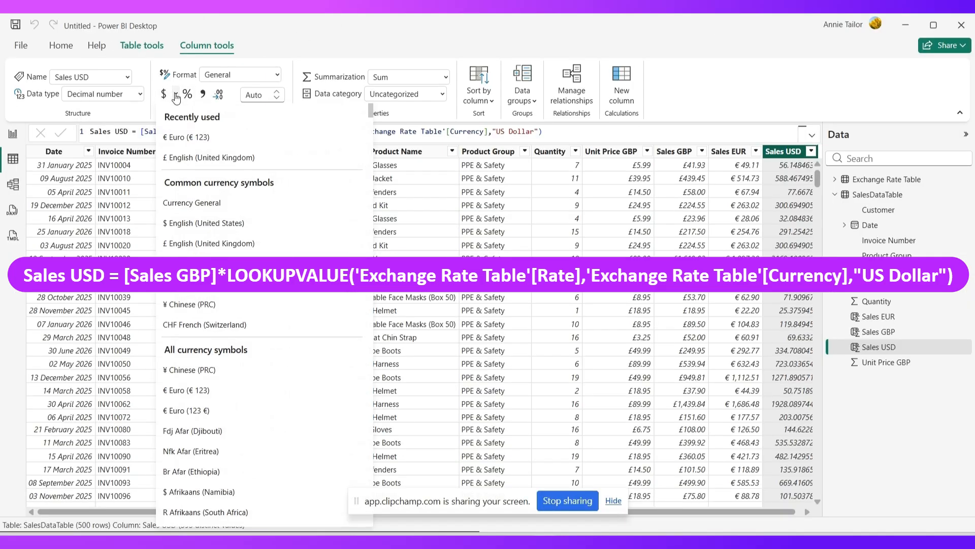
left_click(206, 224)
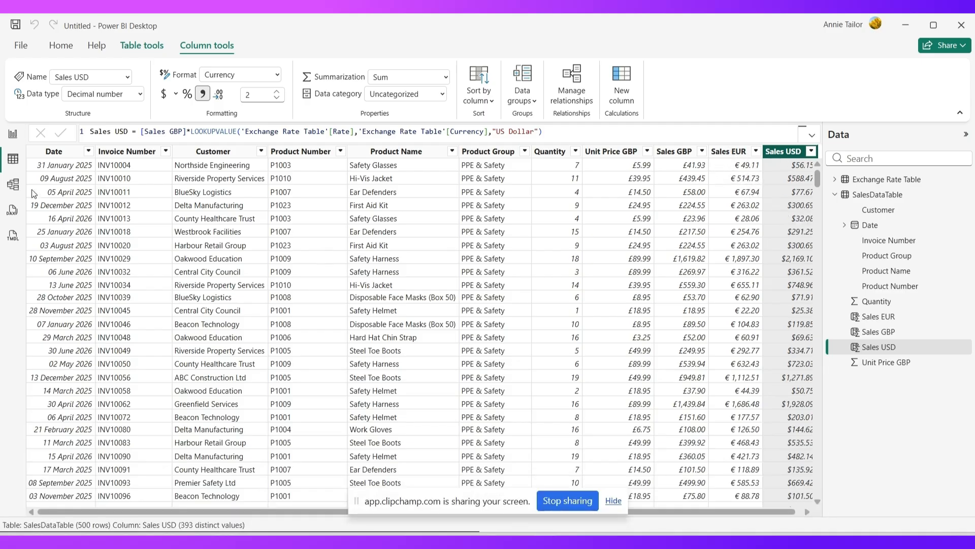
Add a table visual to the blank report page with Product Group and Sales GBP as its columns.
left_click(11, 134)
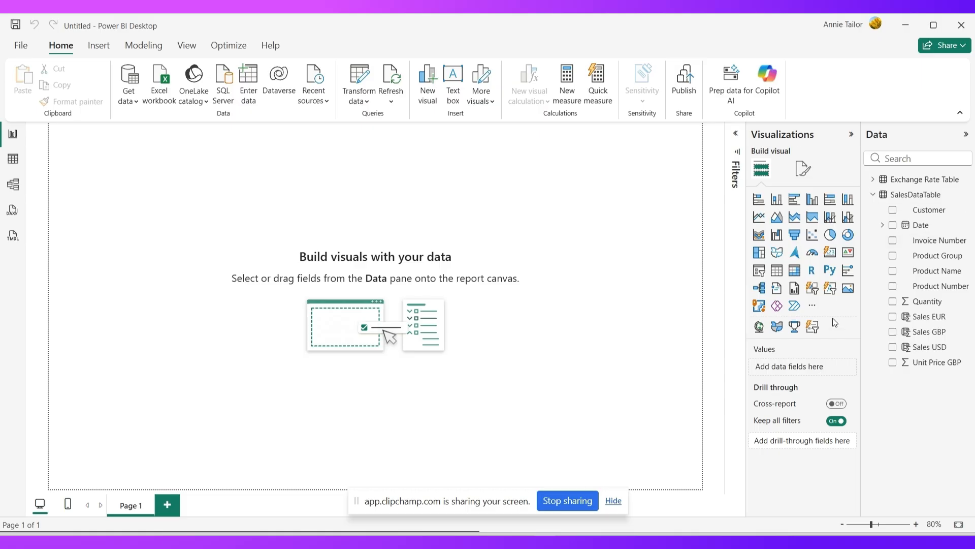
left_click(777, 272)
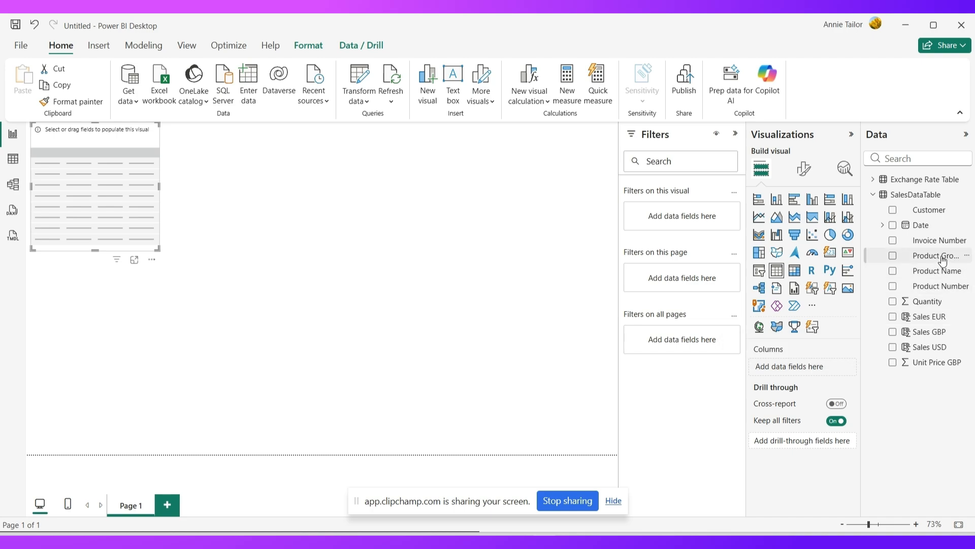
left_click_drag(934, 258, 825, 367)
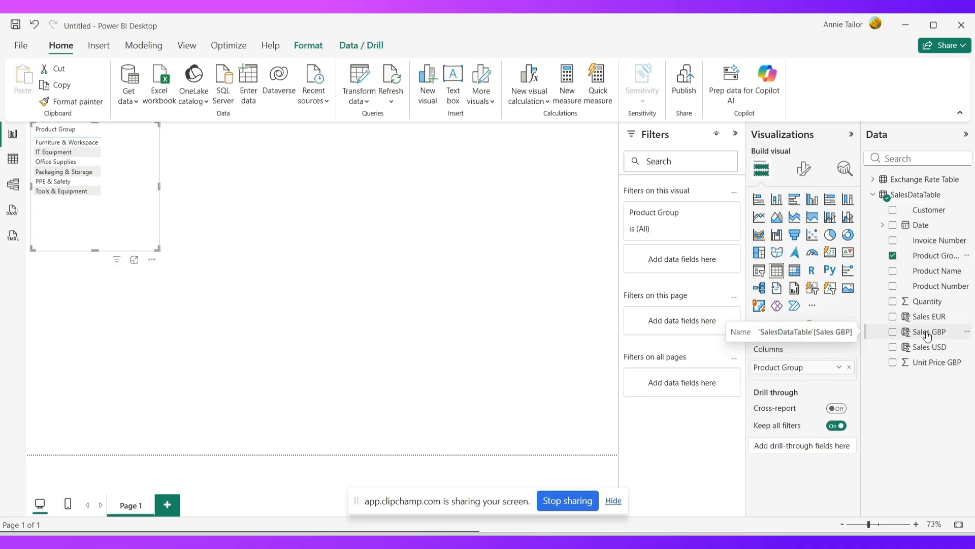
left_click_drag(938, 334, 817, 381)
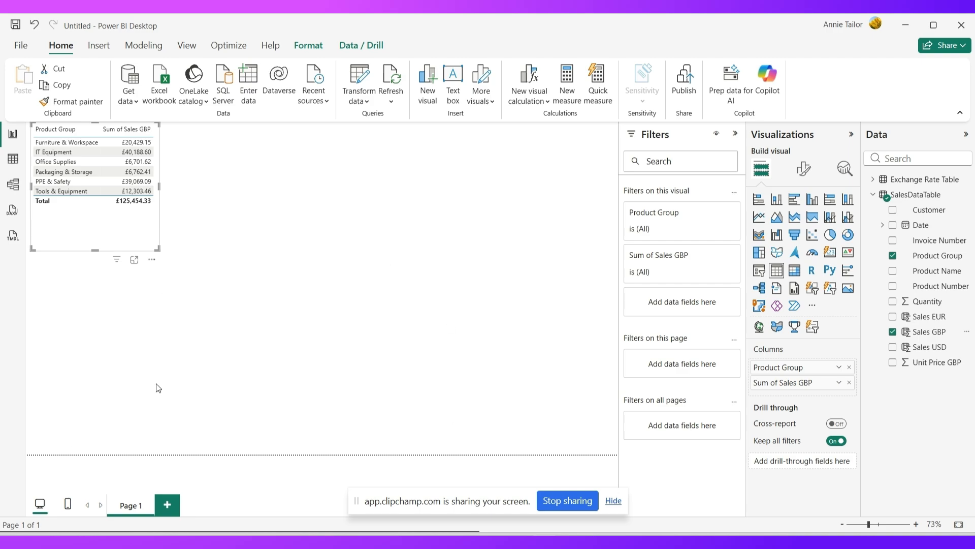
left_click(209, 276)
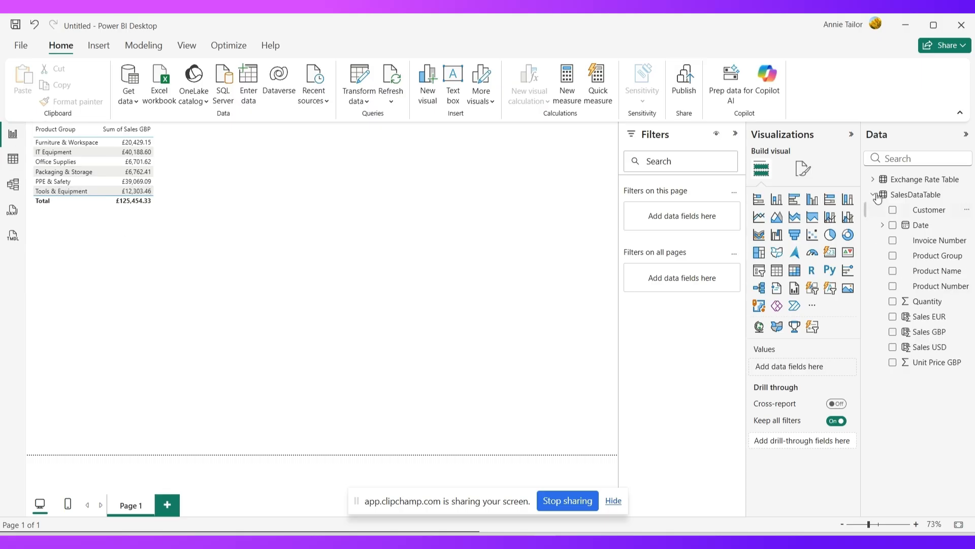
Create a clustered column chart with Product Group on the X-axis and Sales GBP on the Y-axis, enlarged across the page below the table.
left_click(812, 200)
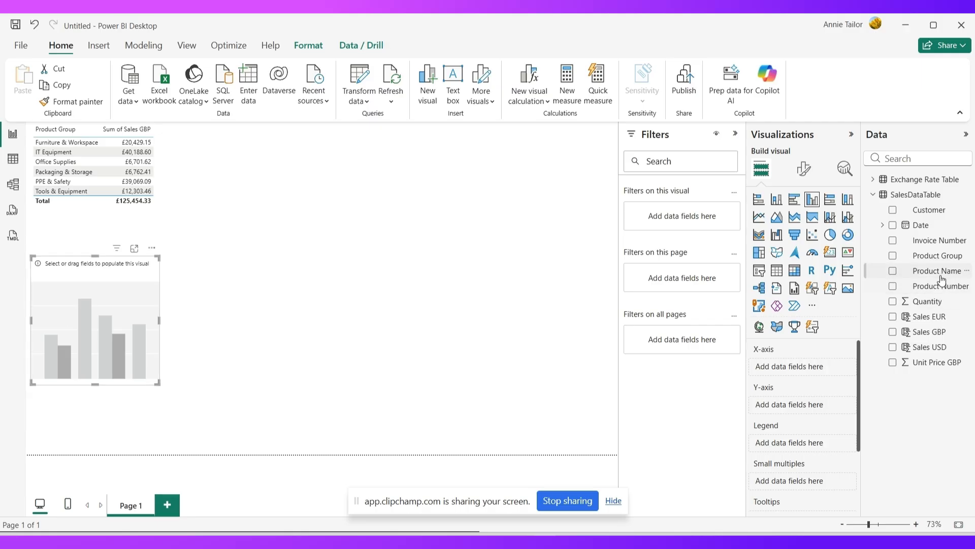
left_click_drag(944, 256, 814, 375)
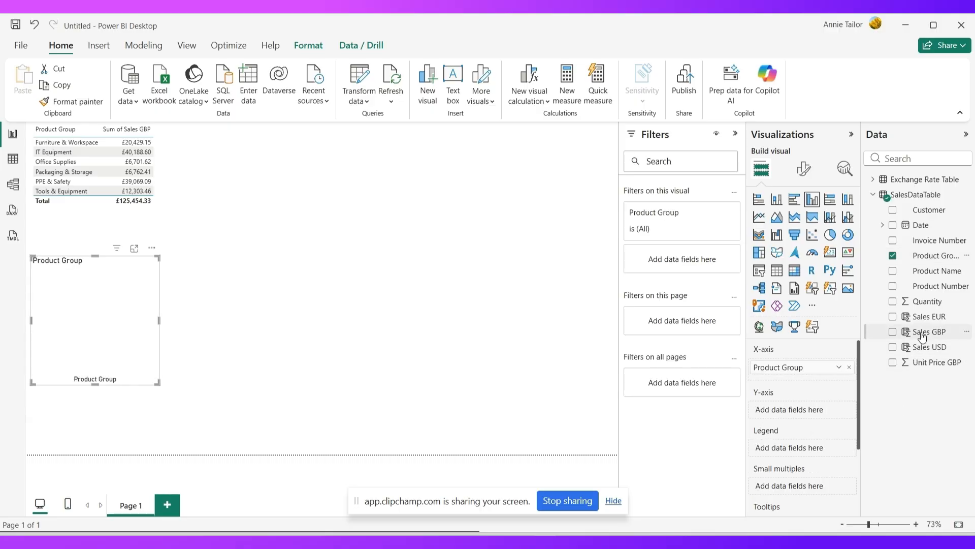
left_click_drag(922, 333, 812, 411)
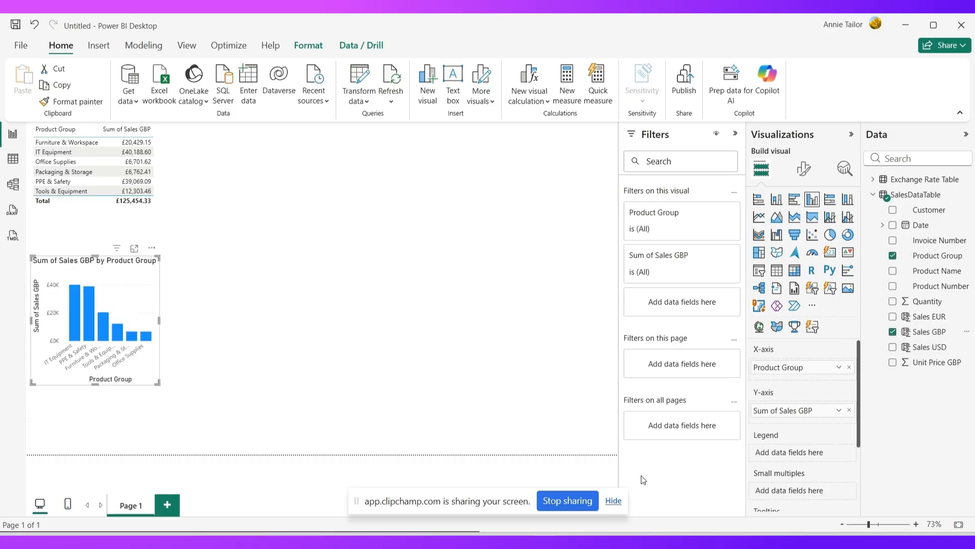
left_click_drag(158, 385, 601, 445)
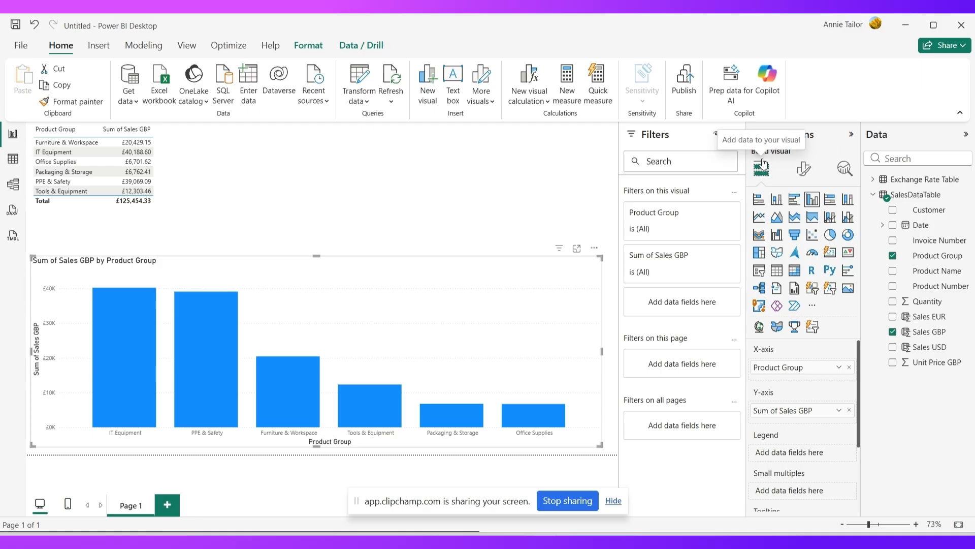
Set the colour of all columns in the chart to a medium indigo blue.
left_click(802, 173)
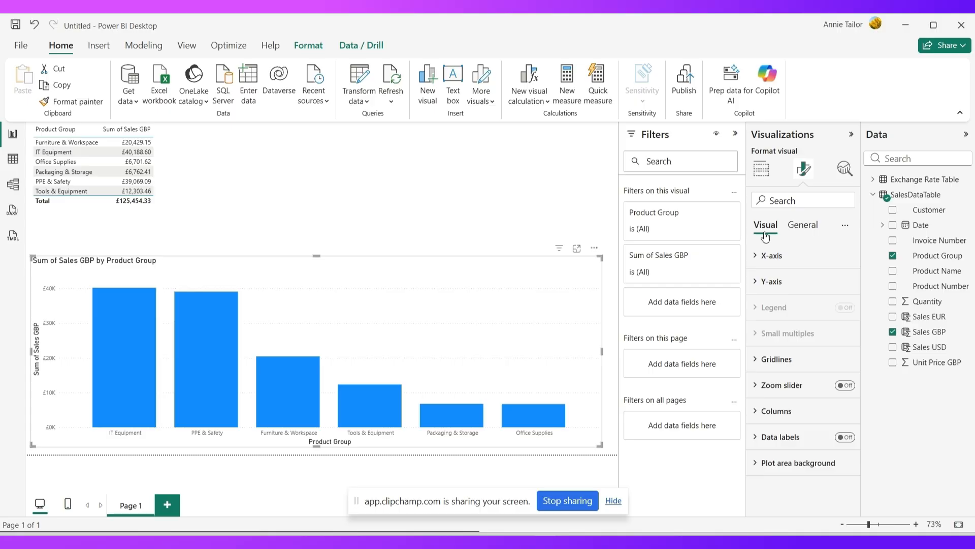
left_click(794, 231)
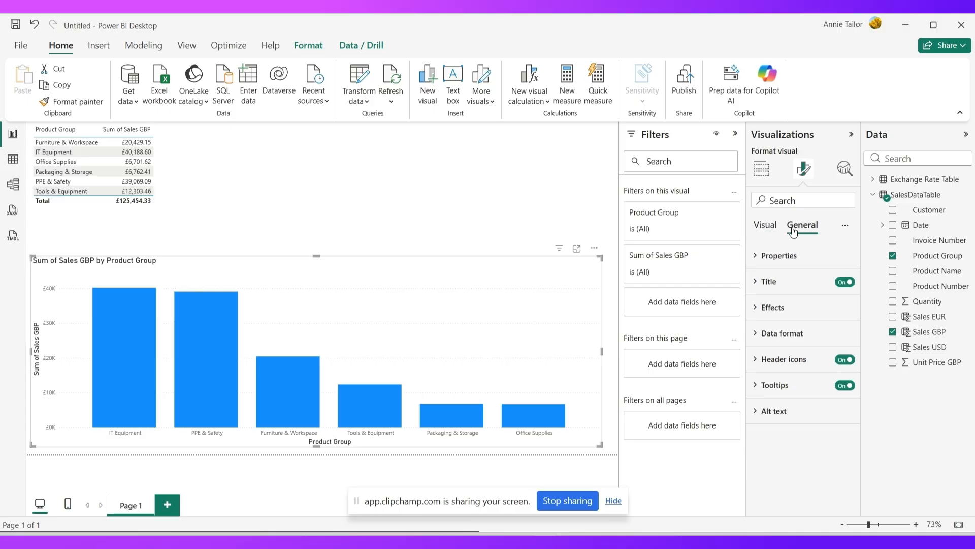
left_click(765, 225)
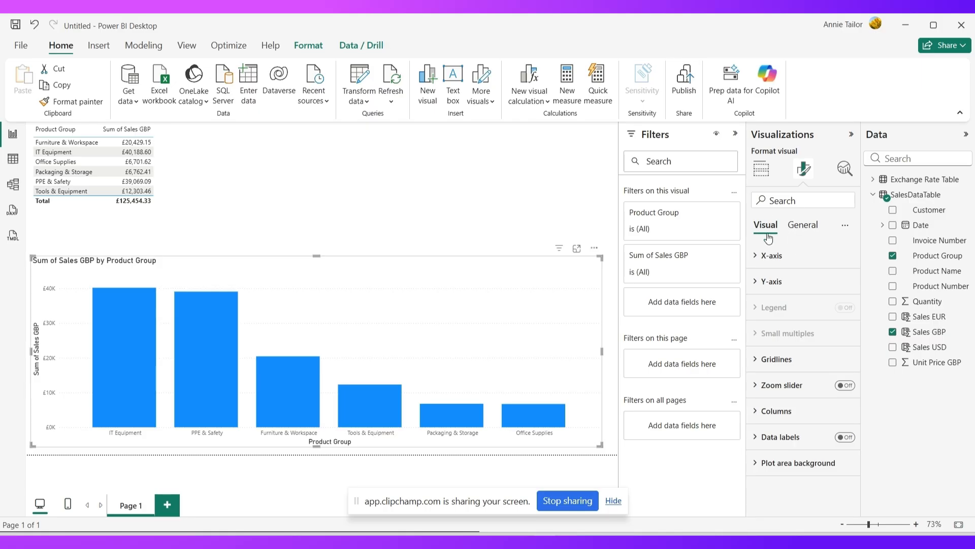
left_click(784, 413)
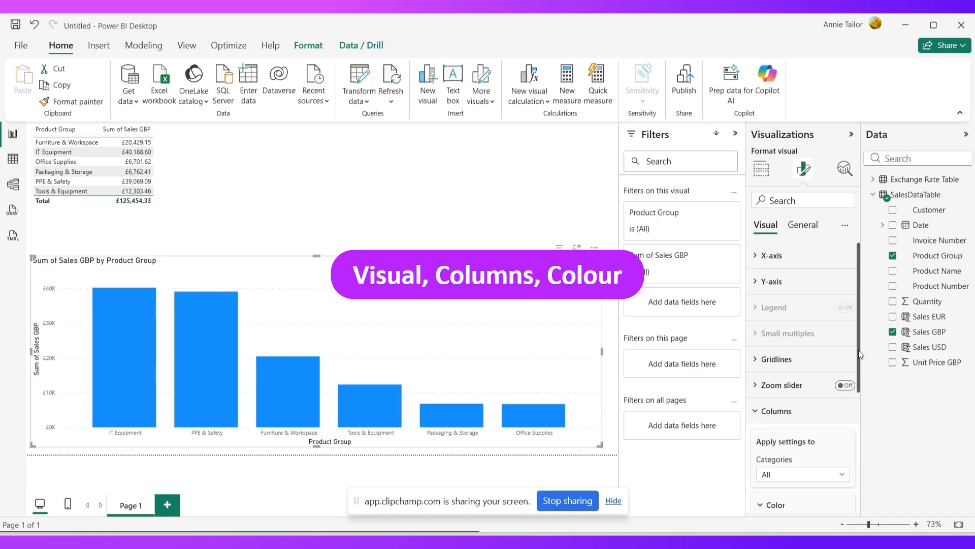
left_click_drag(858, 362, 857, 460)
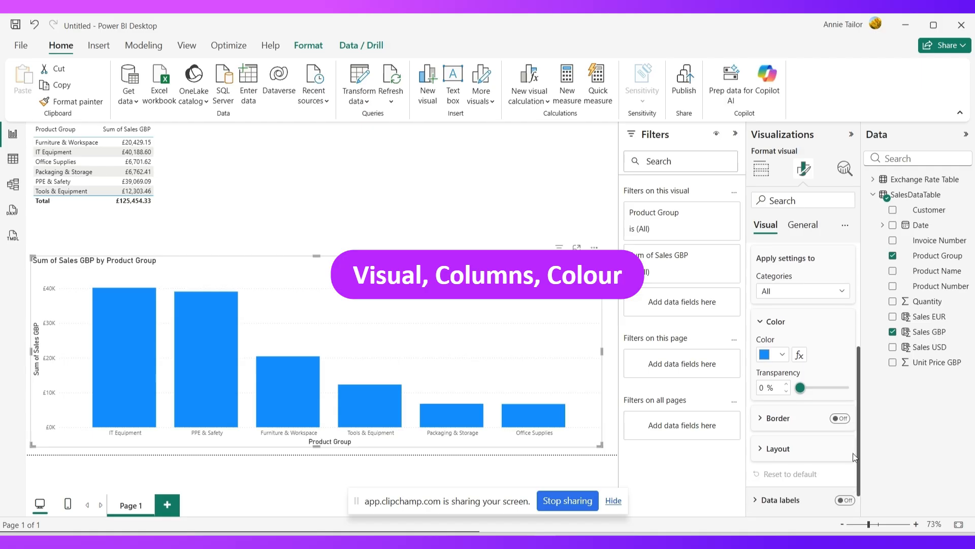
left_click(783, 357)
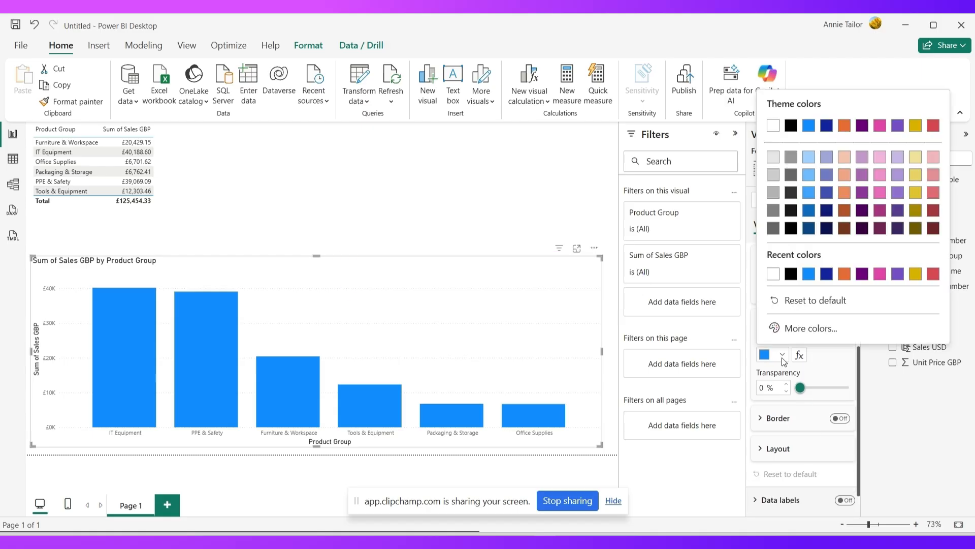
left_click(827, 192)
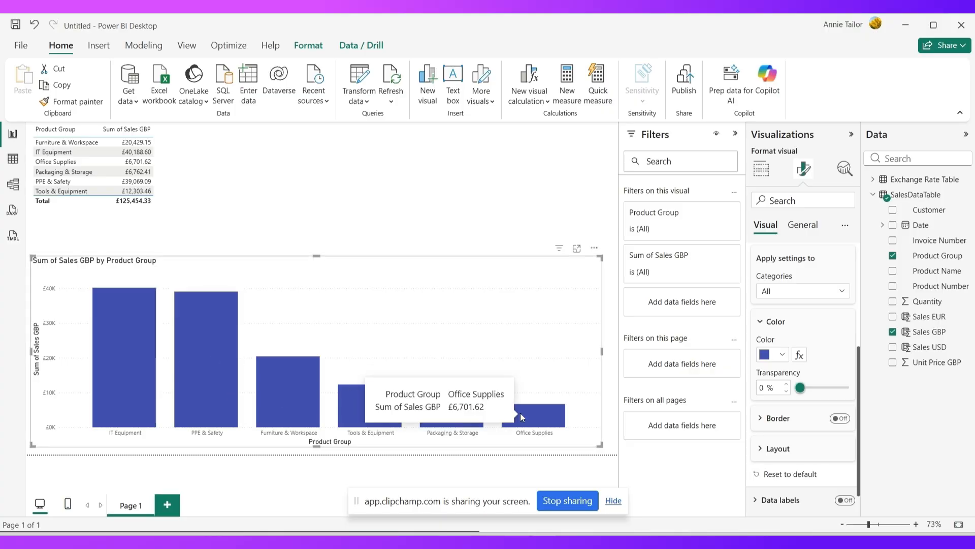
Colour only the IT Equipment column of the chart light blue.
left_click(796, 293)
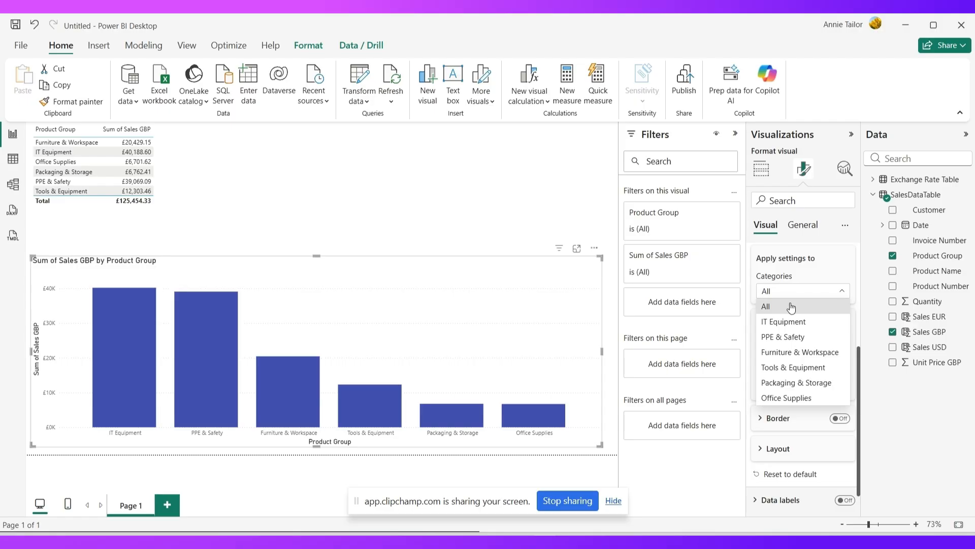
left_click(794, 325)
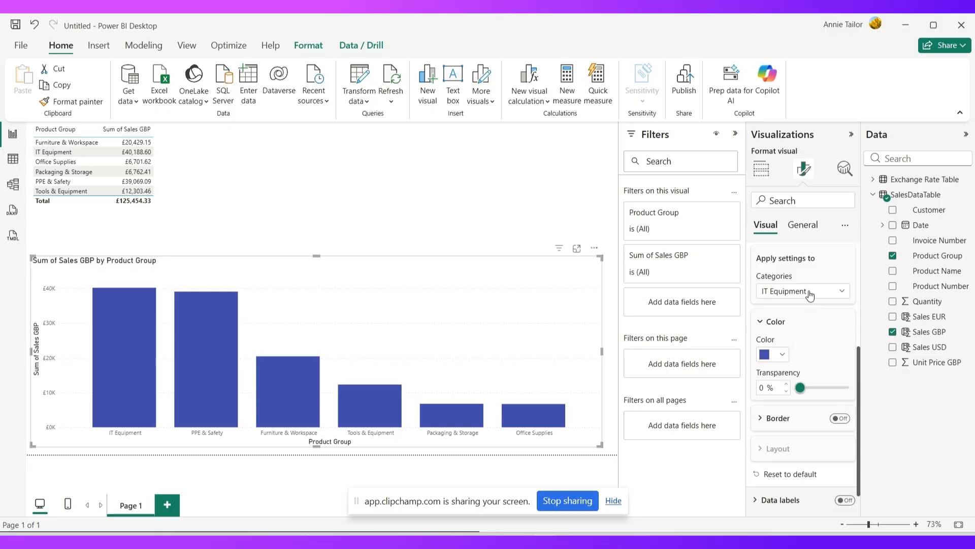
left_click(783, 354)
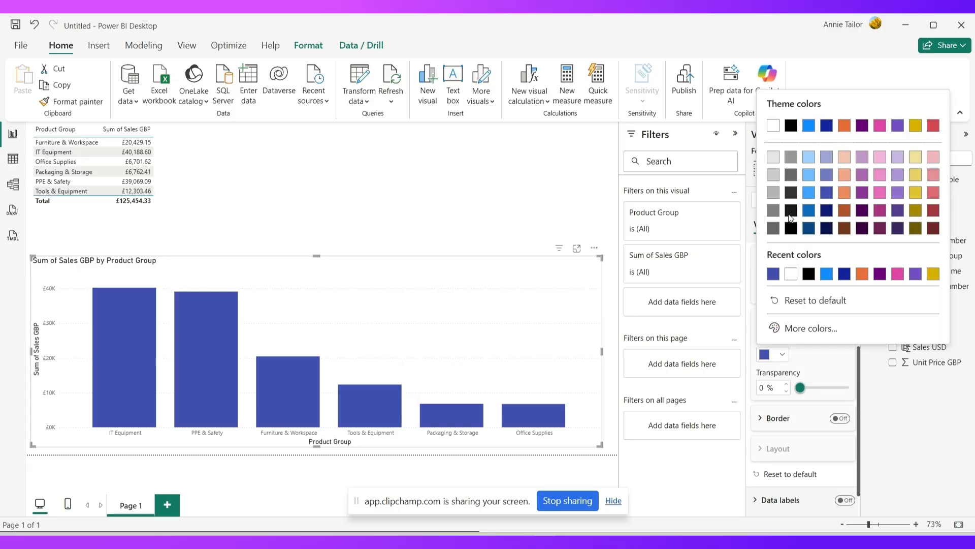
left_click(809, 157)
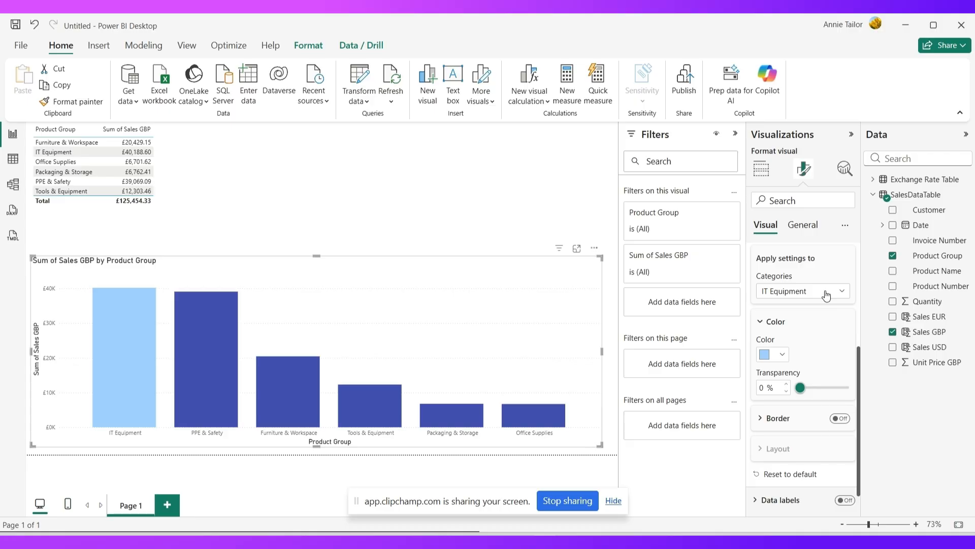
left_click(784, 355)
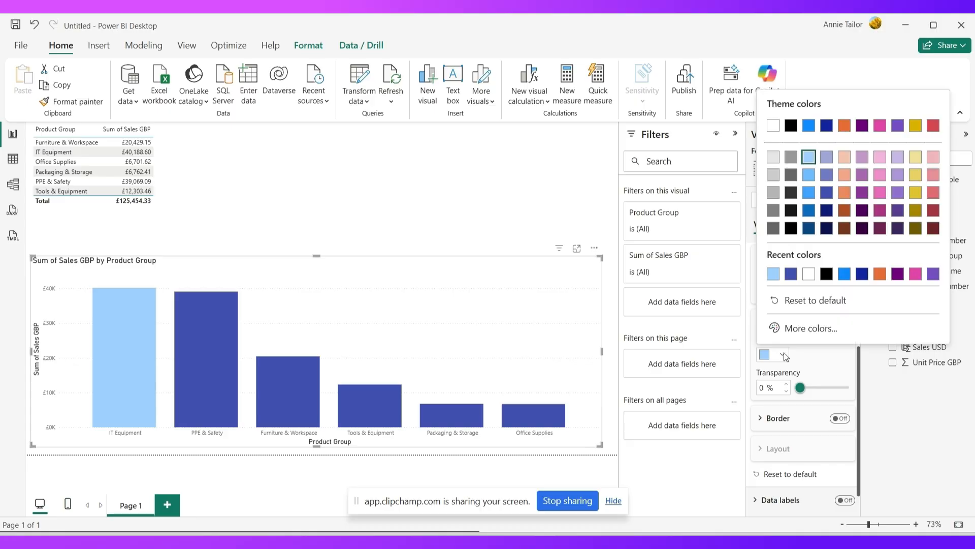
left_click(809, 357)
Colour the PPE & Safety column of the chart a lighter indigo shade.
left_click(817, 292)
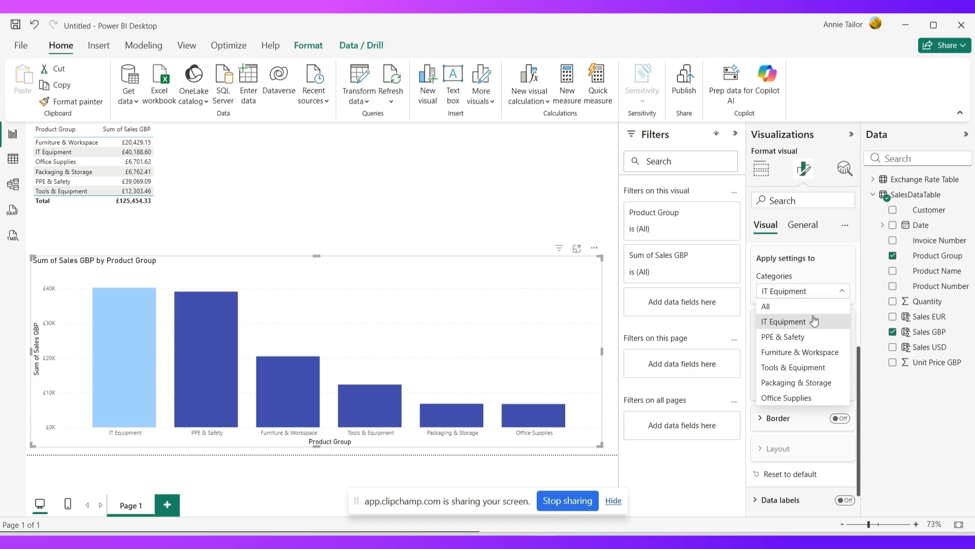
left_click(810, 337)
left_click(785, 356)
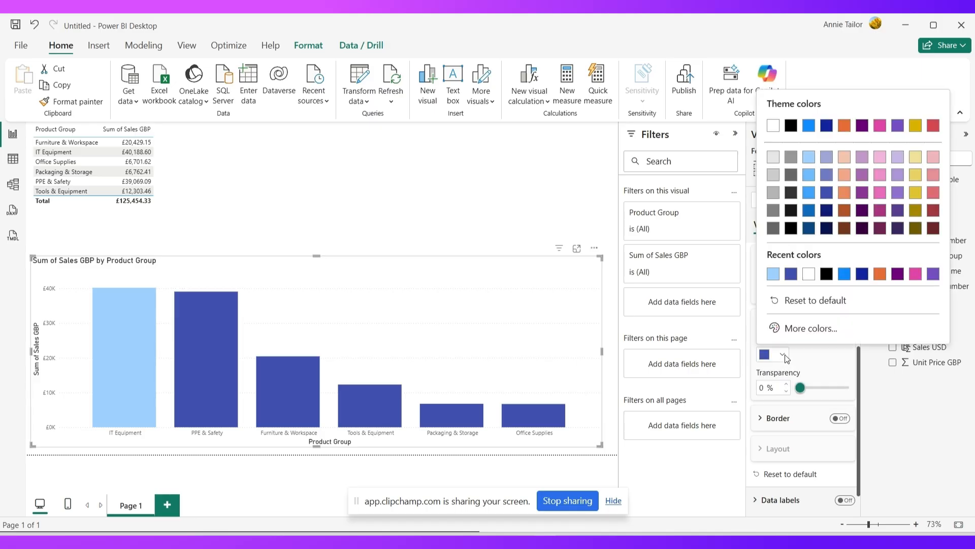
left_click(827, 174)
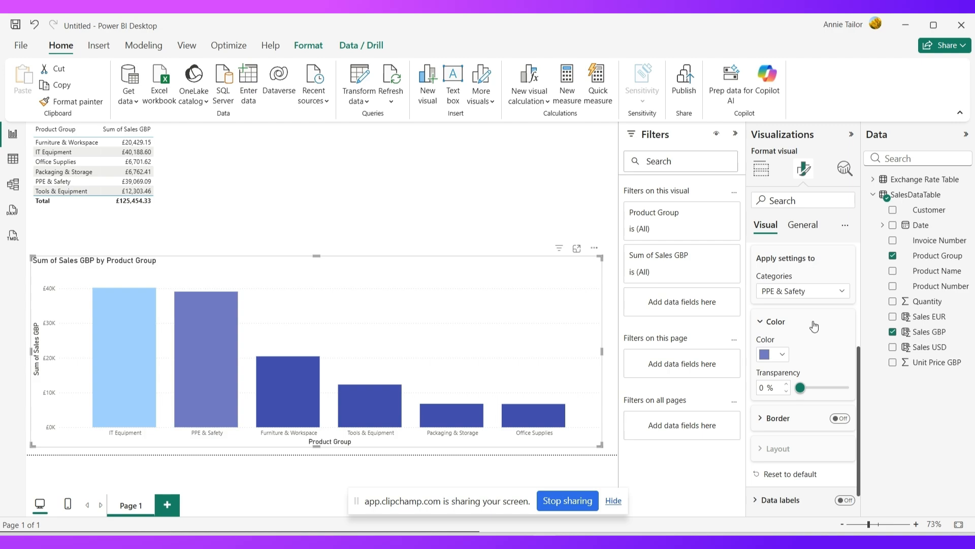
Colour the Furniture & Workspace column of the chart light orange.
left_click(817, 292)
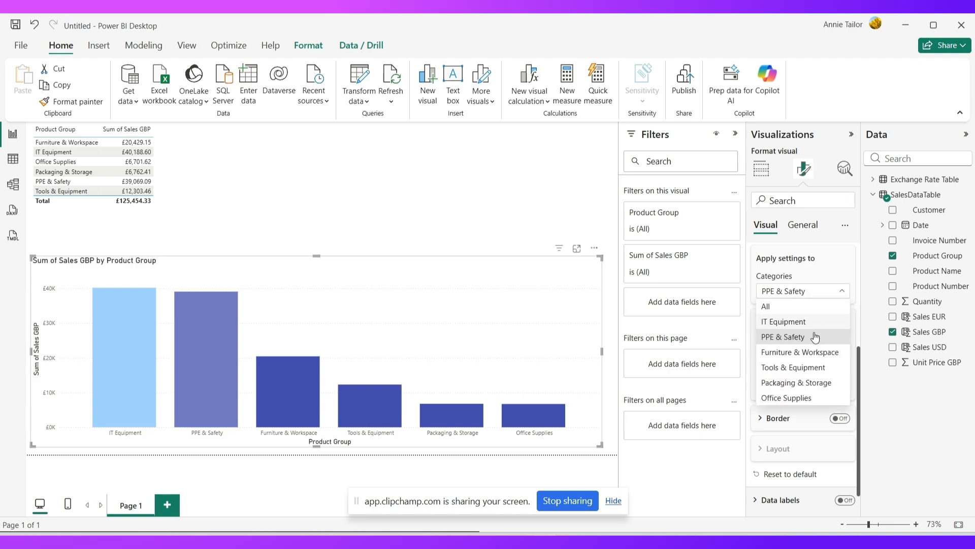
left_click(811, 354)
left_click(780, 356)
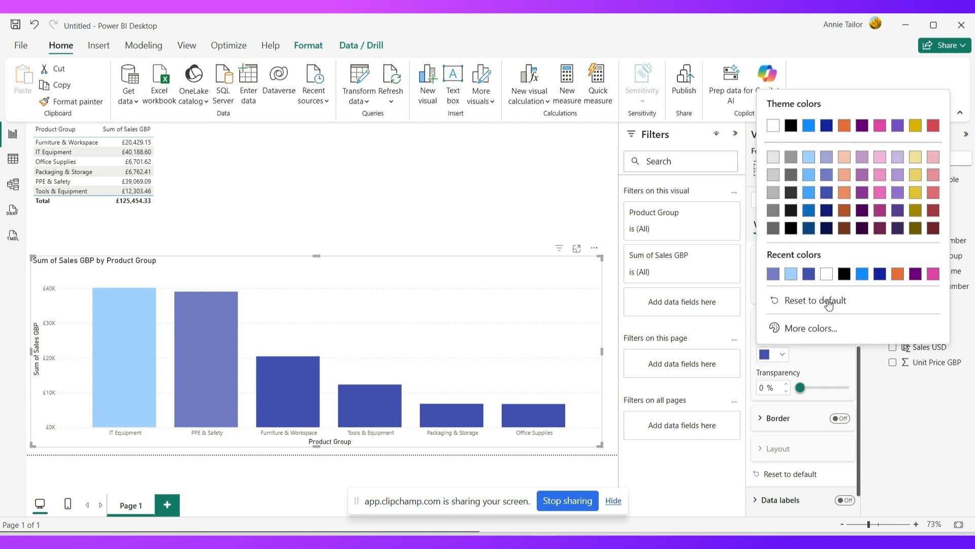
left_click(844, 175)
Colour the Tools & Equipment column of the chart purple.
left_click(813, 292)
left_click(817, 365)
left_click(781, 356)
left_click(863, 193)
Colour the Packaging & Storage column of the chart light pink.
left_click(812, 292)
left_click(813, 388)
left_click(780, 356)
left_click(880, 174)
Colour the Tools & Equipment column of the chart light yellow.
left_click(818, 293)
left_click(807, 368)
left_click(781, 356)
left_click(916, 174)
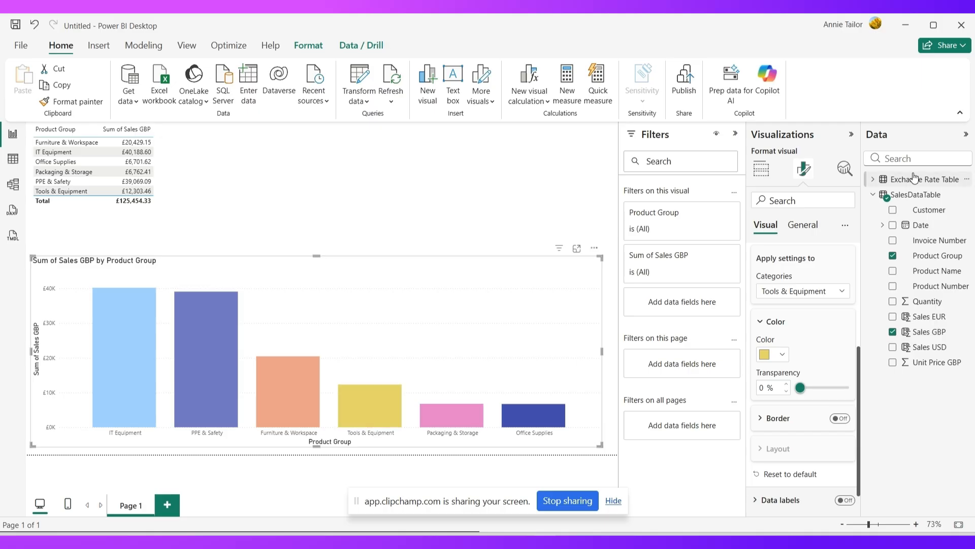
Colour the Office Supplies column of the chart light red.
left_click(813, 292)
left_click(786, 398)
left_click(772, 354)
left_click(937, 198)
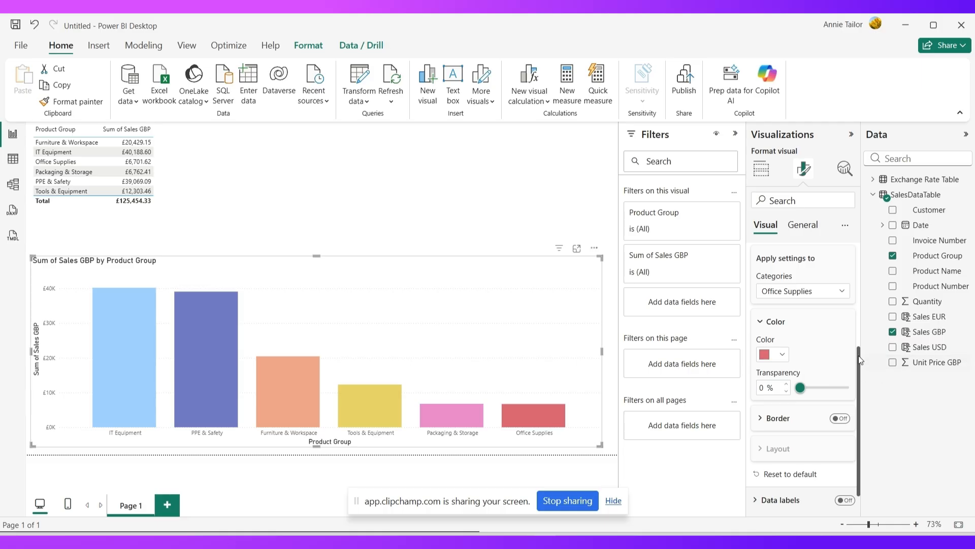
Turn on data labels for the column chart.
scroll(856, 397, "down", 1)
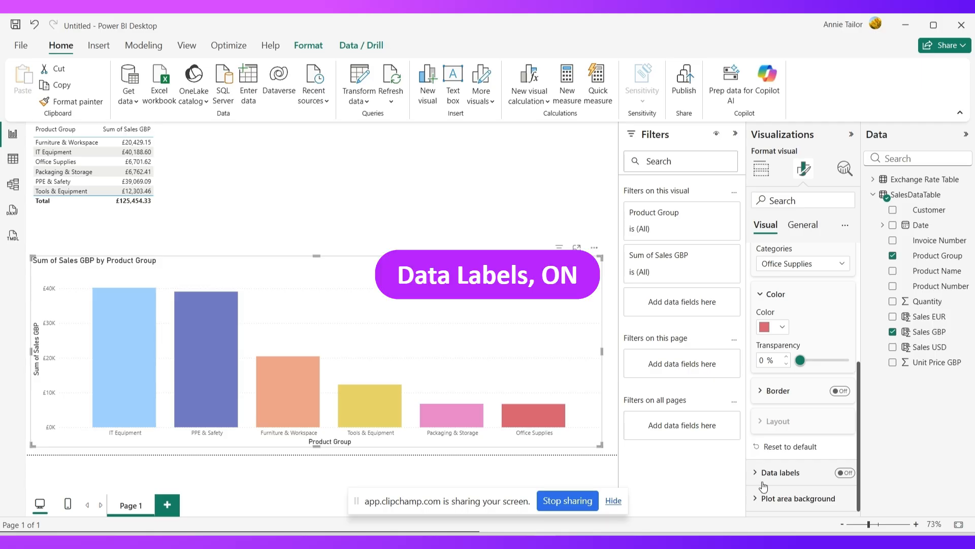
left_click(844, 475)
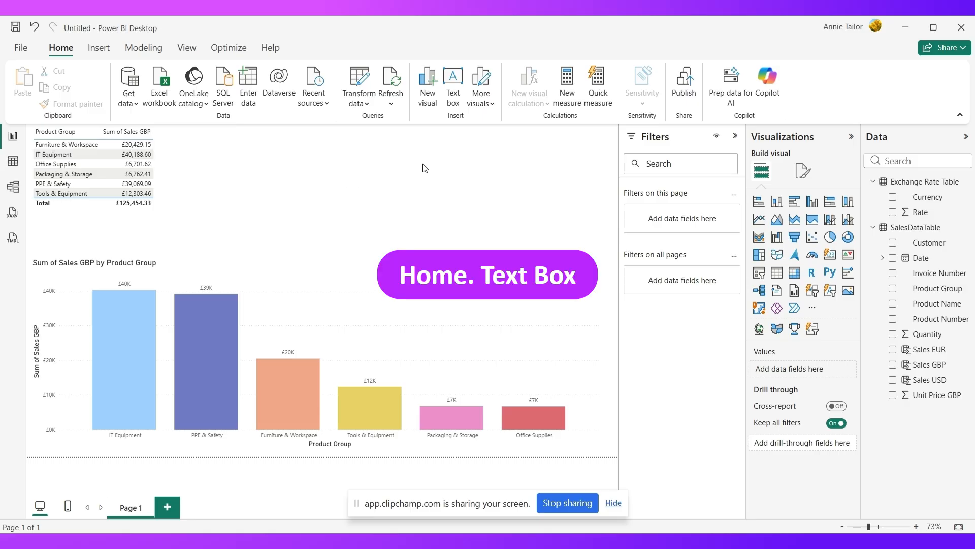
Add a text box reading "Sales by Product Group in GBP" and format its text as Cambria, size 42, bold.
left_click(450, 92)
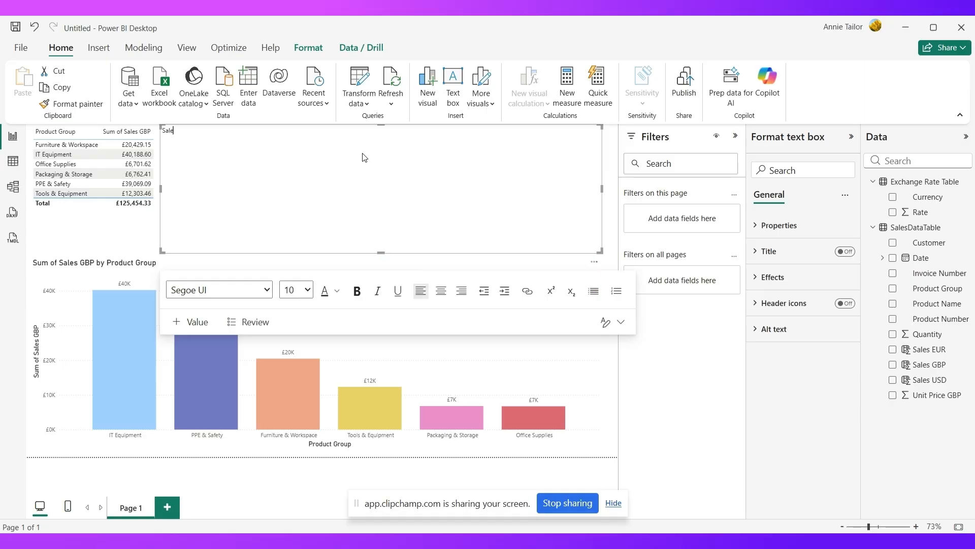
type("Sales by Product Group in GBP")
left_click_drag(247, 130, 163, 129)
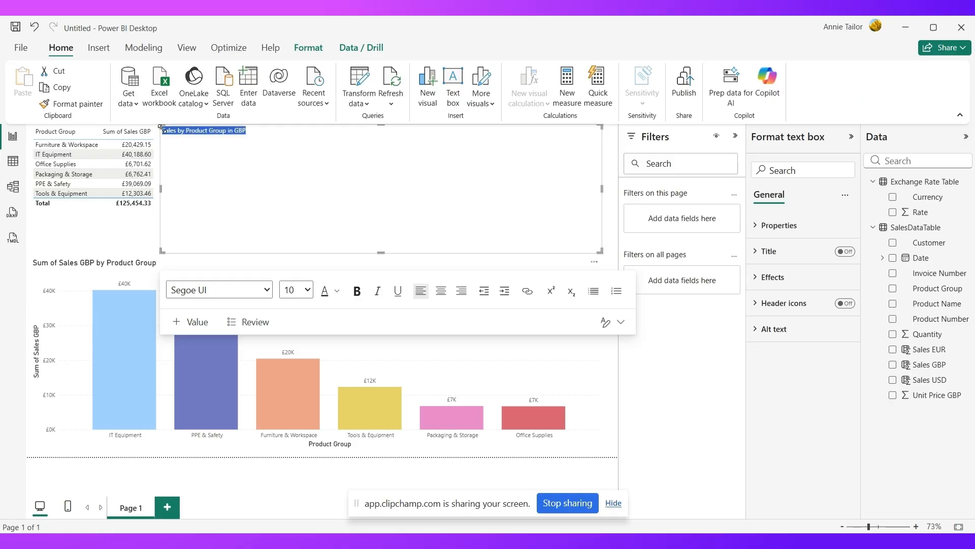
left_click(267, 290)
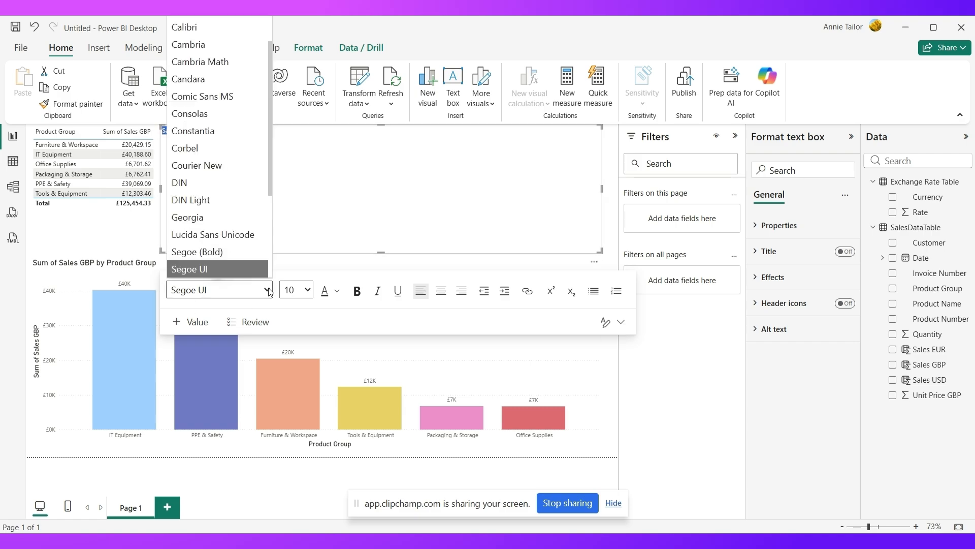
left_click(212, 52)
left_click(306, 290)
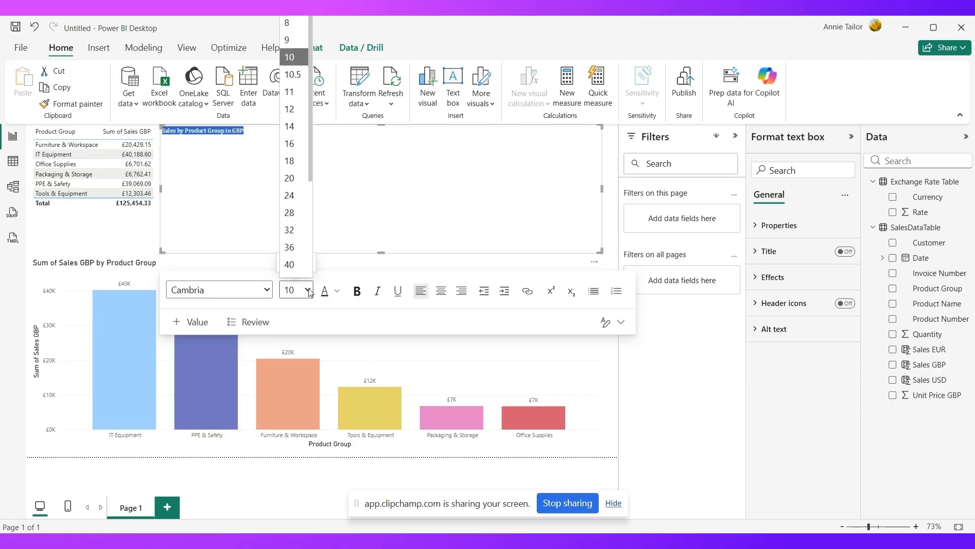
left_click(306, 270)
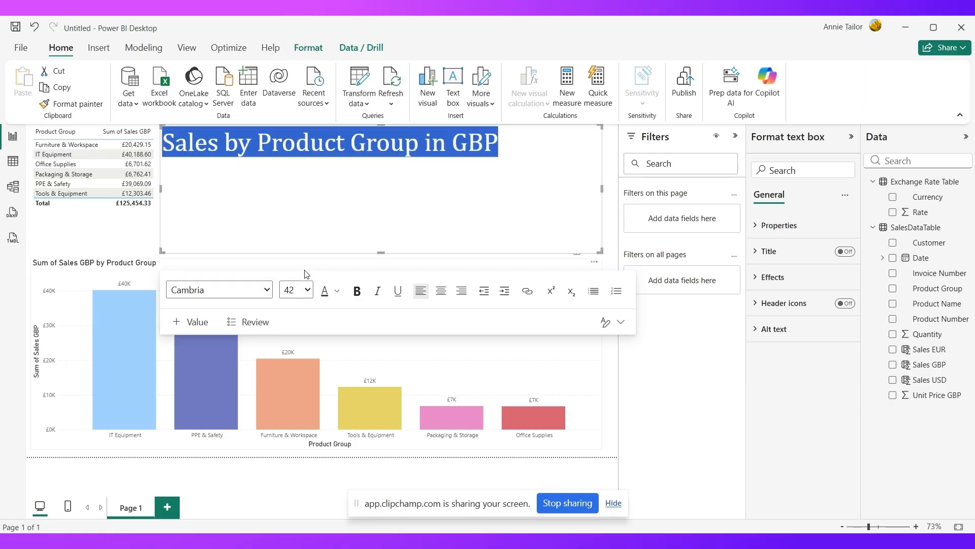
left_click(358, 291)
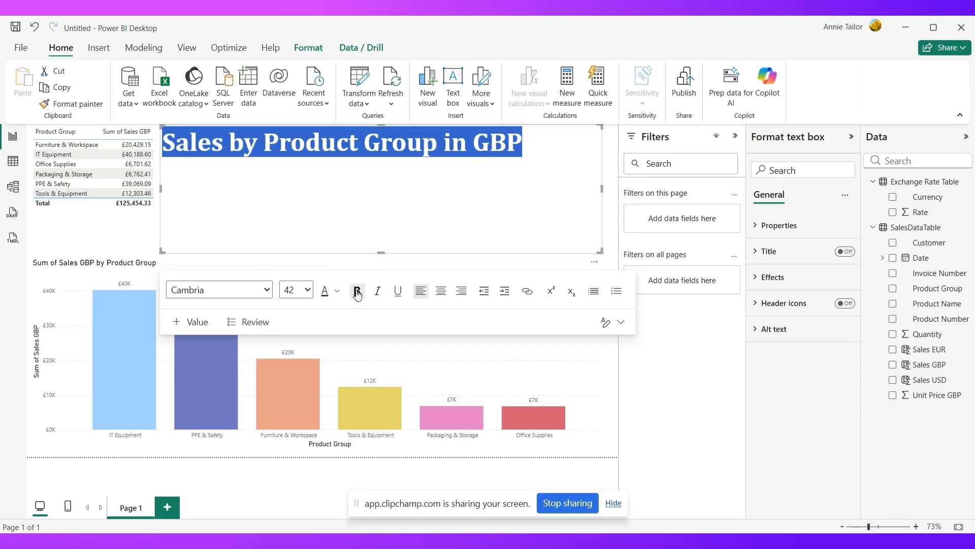
left_click(468, 217)
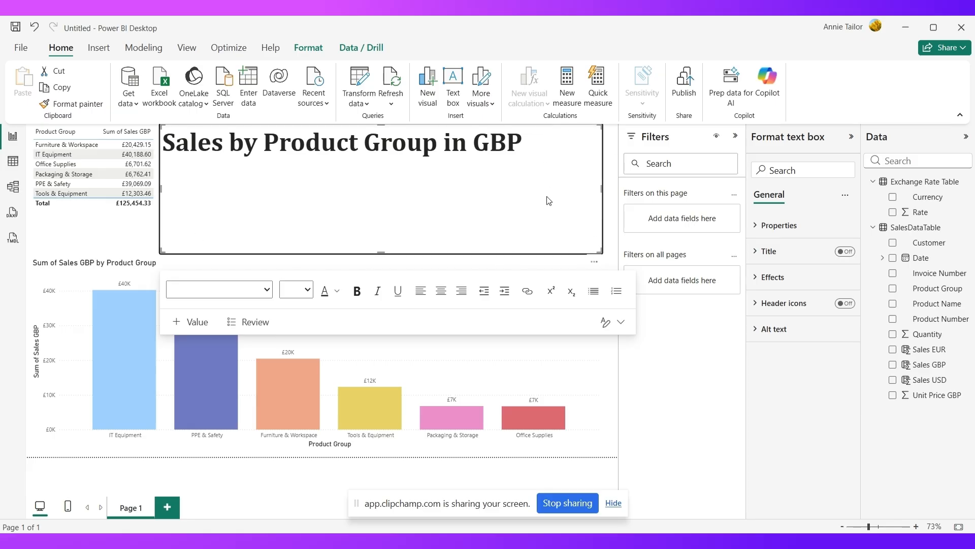
Shrink the title text box to fit its text and move it slightly down, beside the table.
left_click_drag(601, 250, 531, 160)
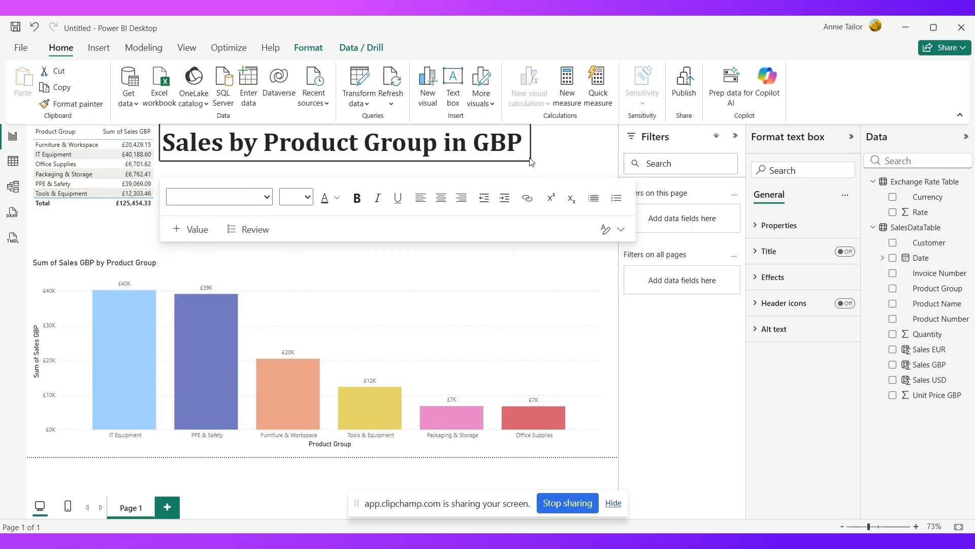
left_click(369, 170)
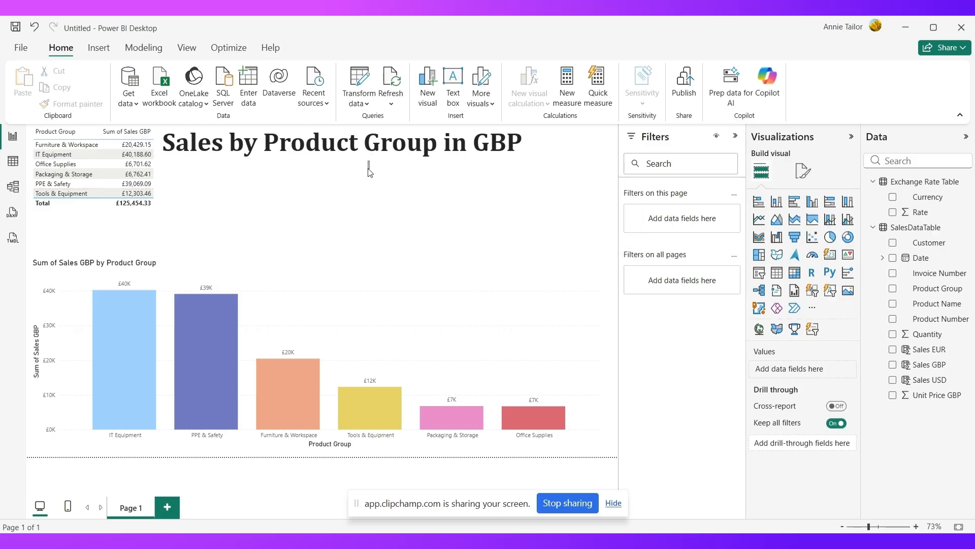
left_click(299, 154)
left_click_drag(381, 145, 318, 186)
left_click(321, 164)
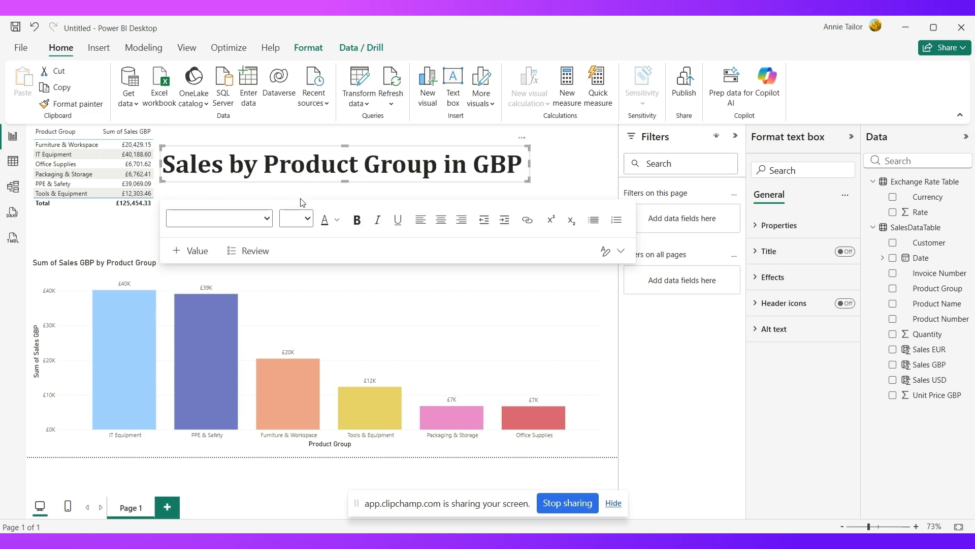
left_click(569, 183)
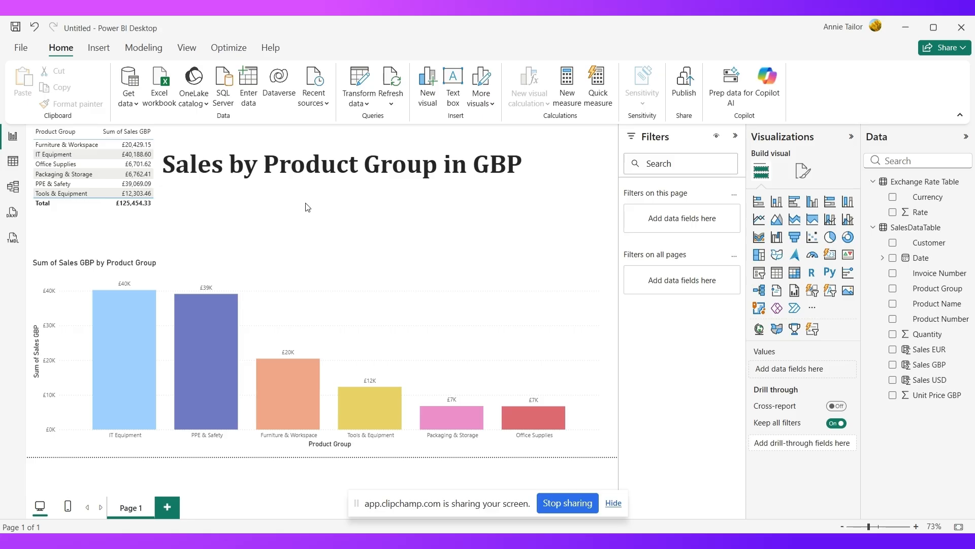
Insert the union jack image from the flags folder and shrink it to a small flag just after the title.
left_click(100, 49)
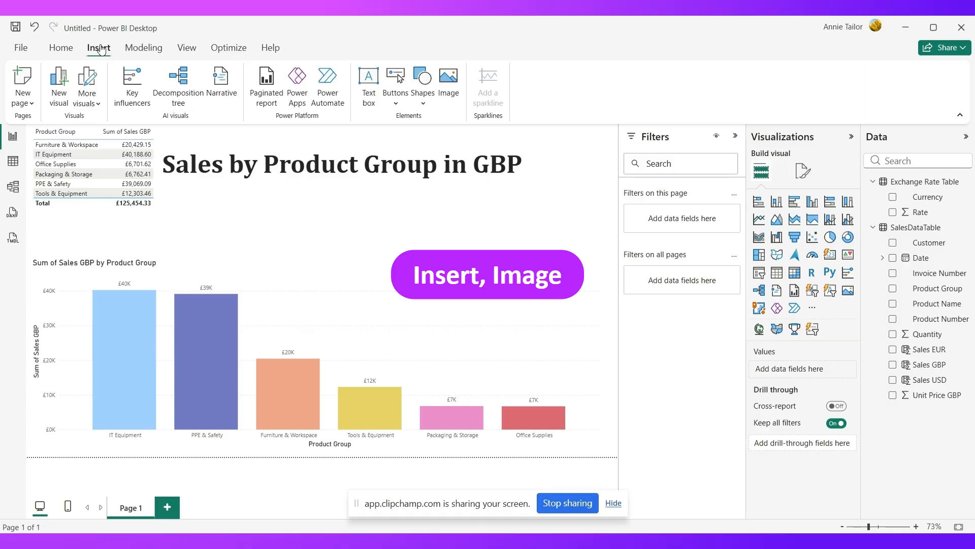
left_click(449, 90)
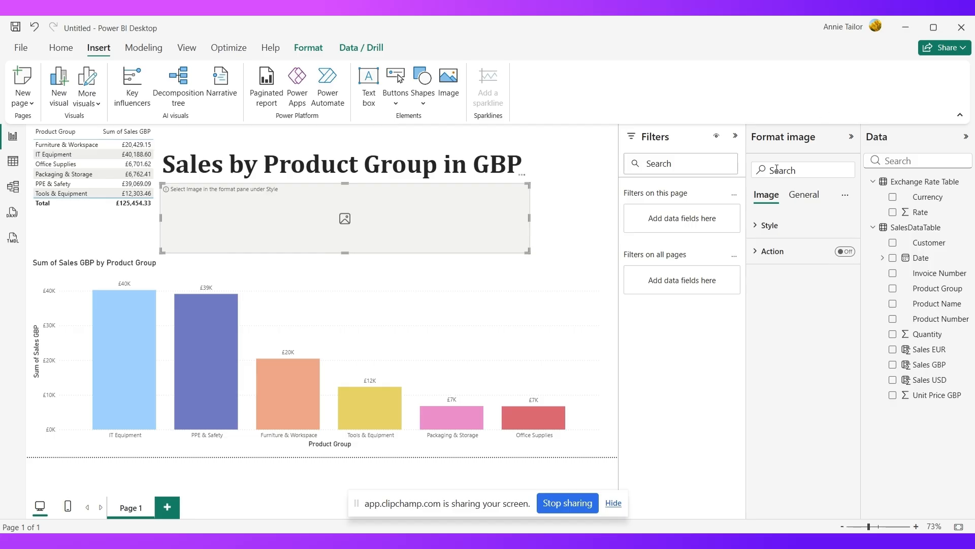
left_click(787, 230)
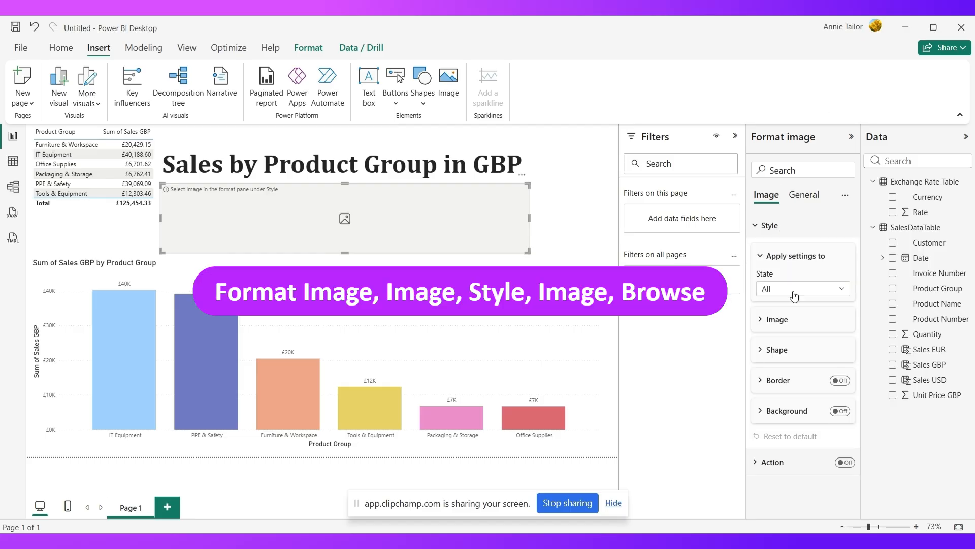
left_click(794, 324)
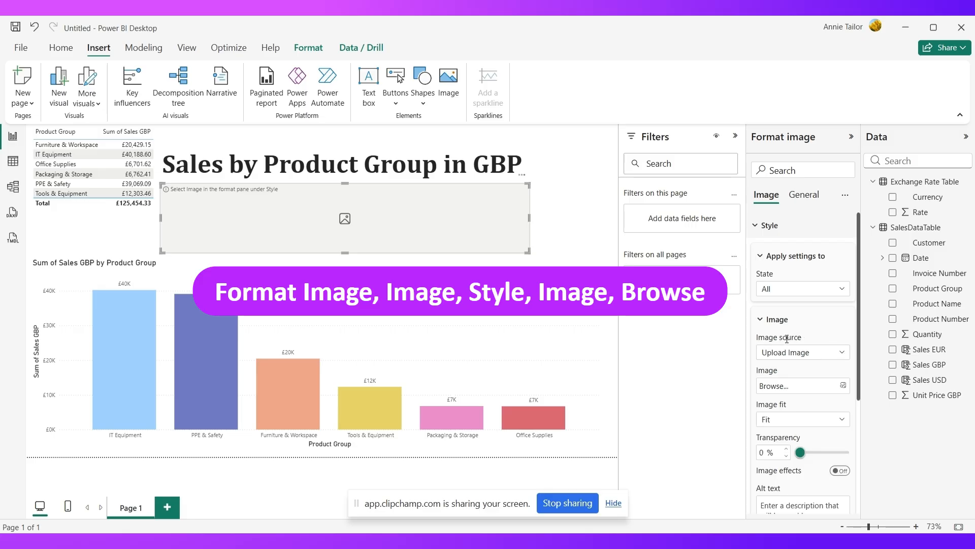
left_click(785, 389)
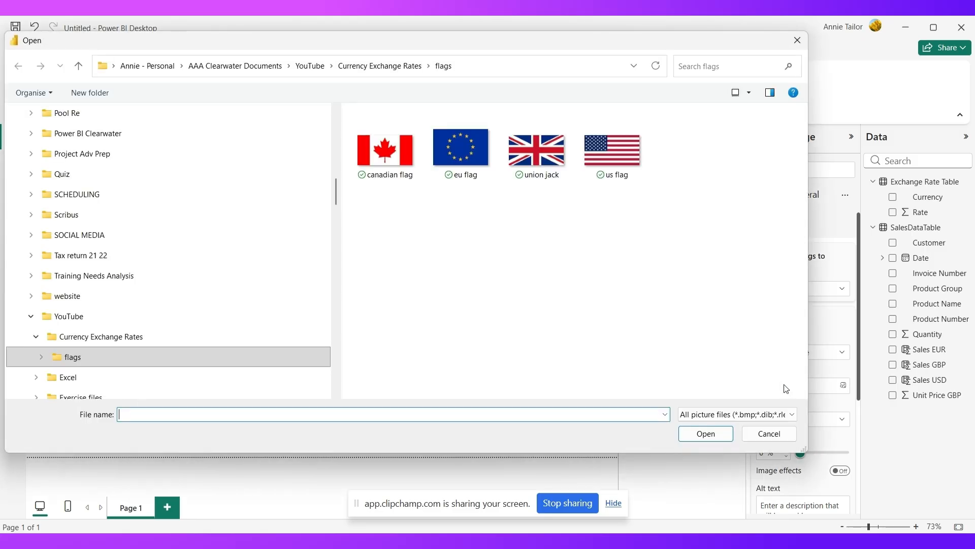
left_click(555, 149)
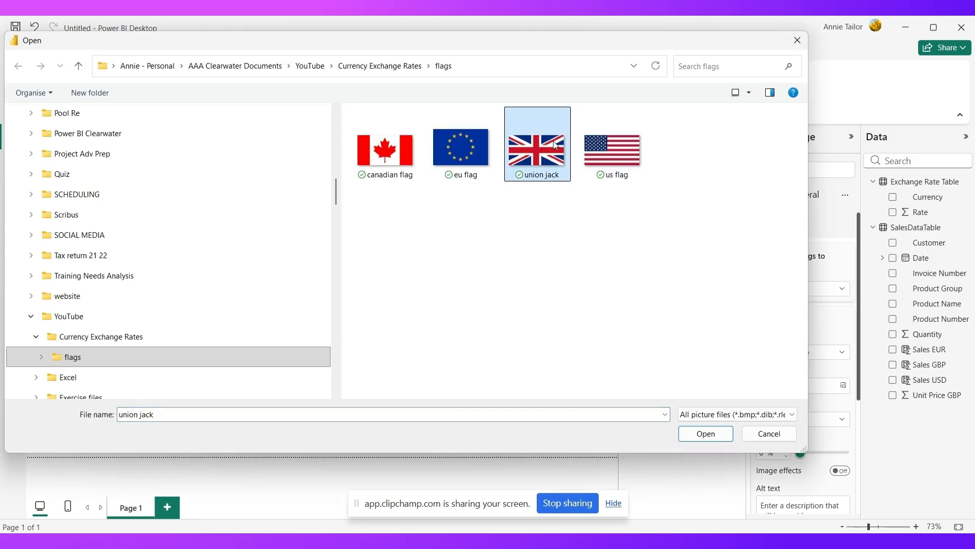
left_click(701, 435)
left_click_drag(529, 250, 563, 168)
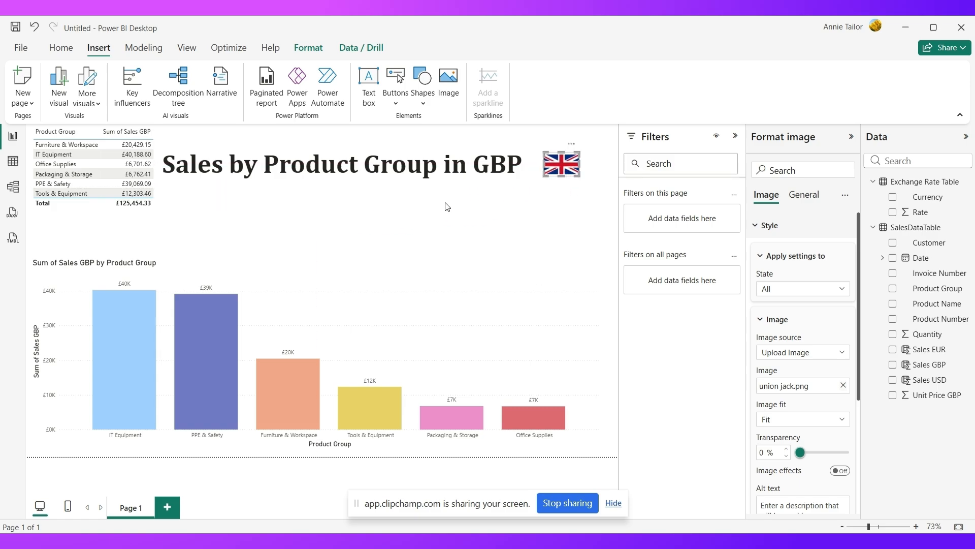
left_click(405, 204)
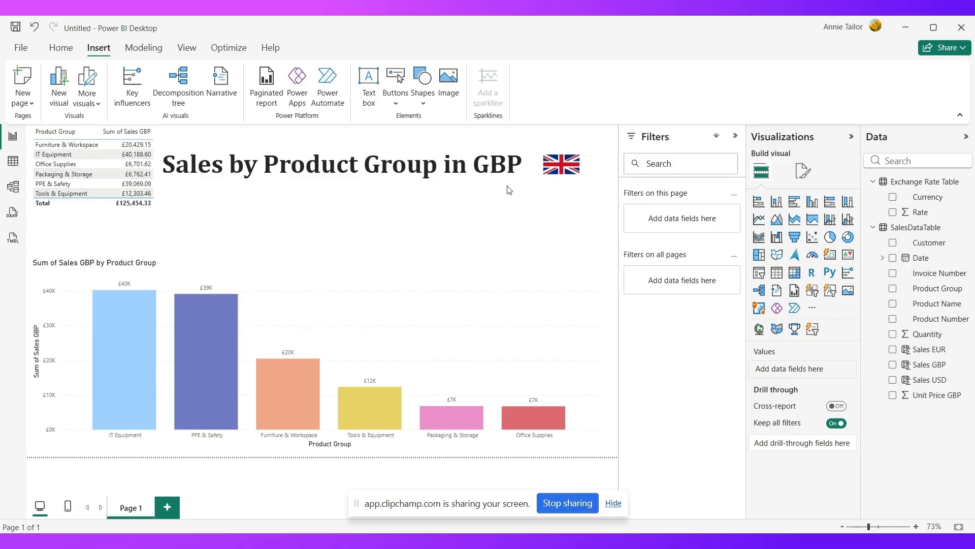
Rename the report page as Sales GBP.
double_click(127, 508)
left_click_drag(121, 507, 143, 505)
type("Sales")
type(" GBP")
key("Return")
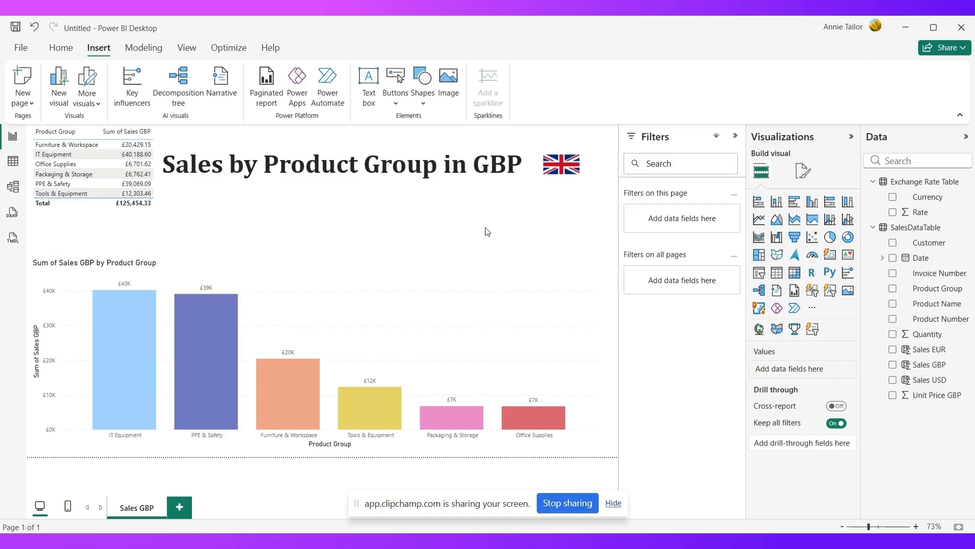
Duplicate the Sales GBP page and rename the copy as Sales EUR.
right_click(135, 513)
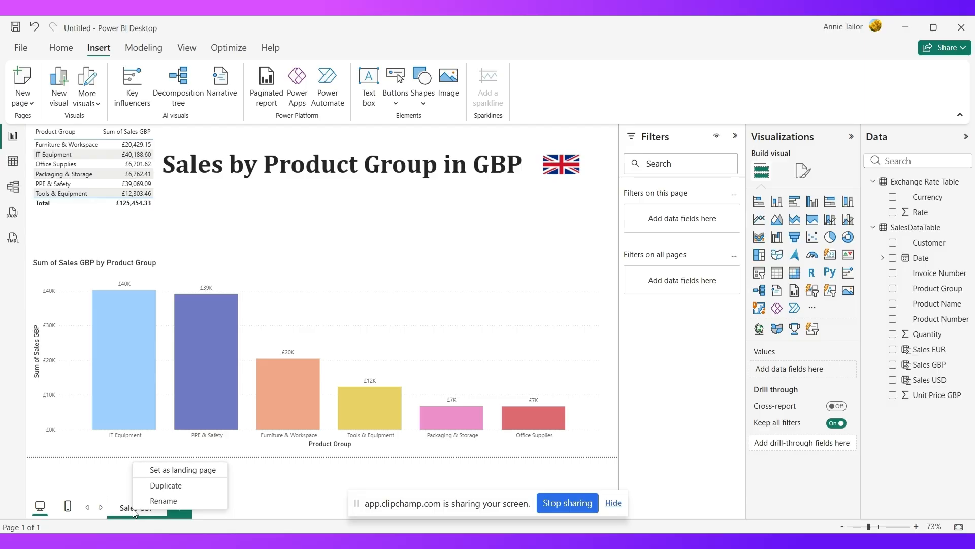
left_click(161, 486)
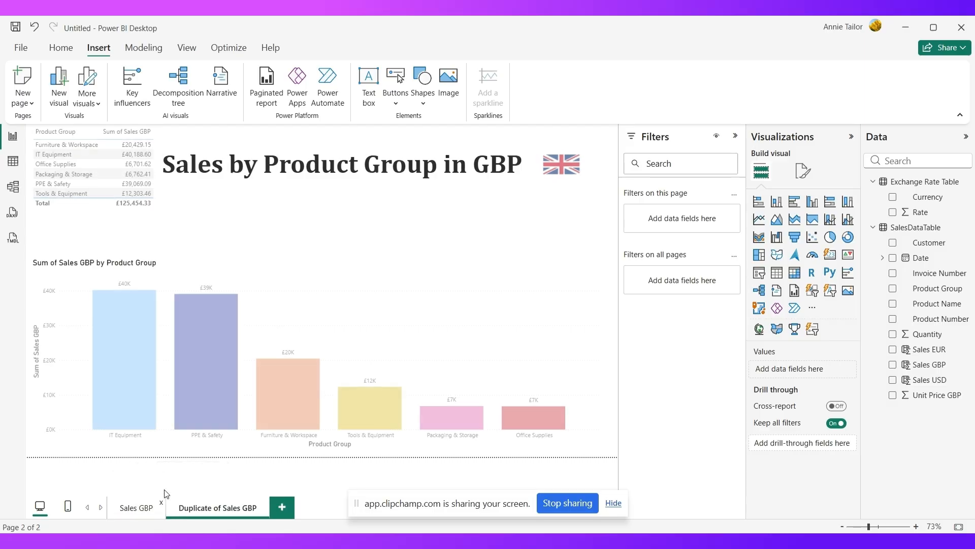
double_click(219, 507)
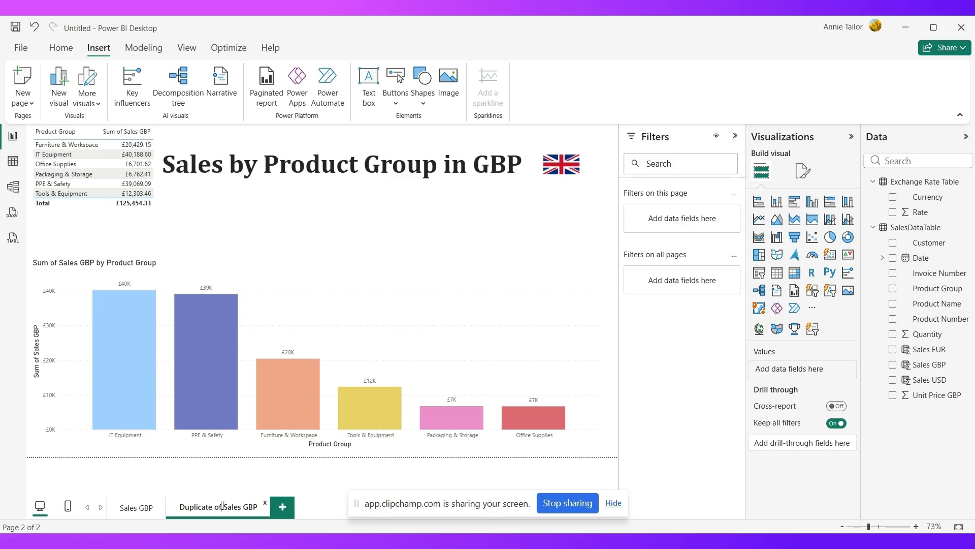
left_click_drag(224, 505, 163, 503)
key("BackSpace")
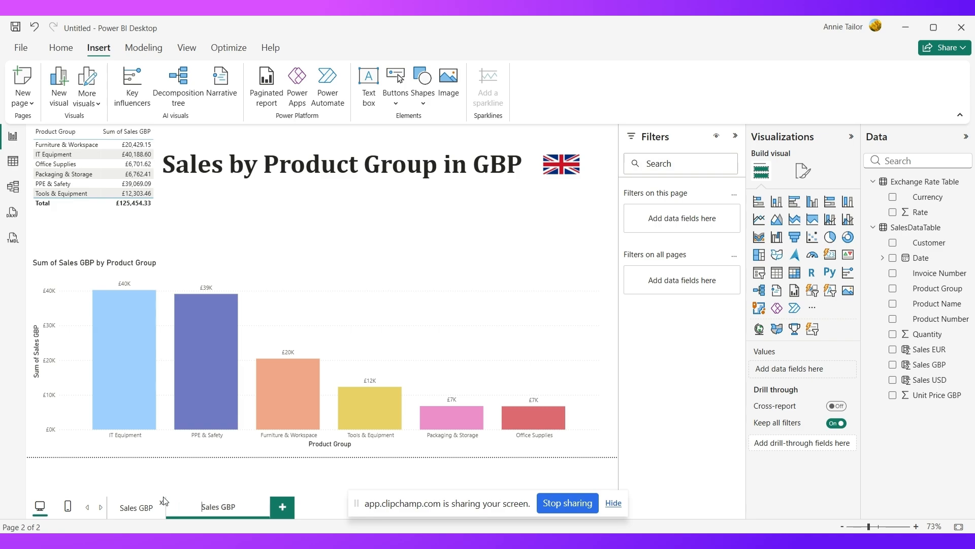
left_click_drag(240, 507, 221, 510)
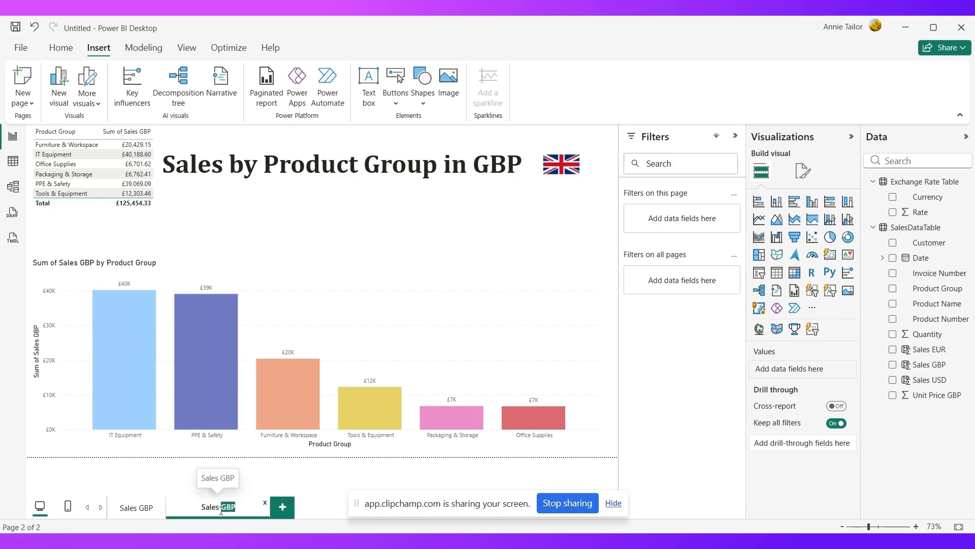
type("E")
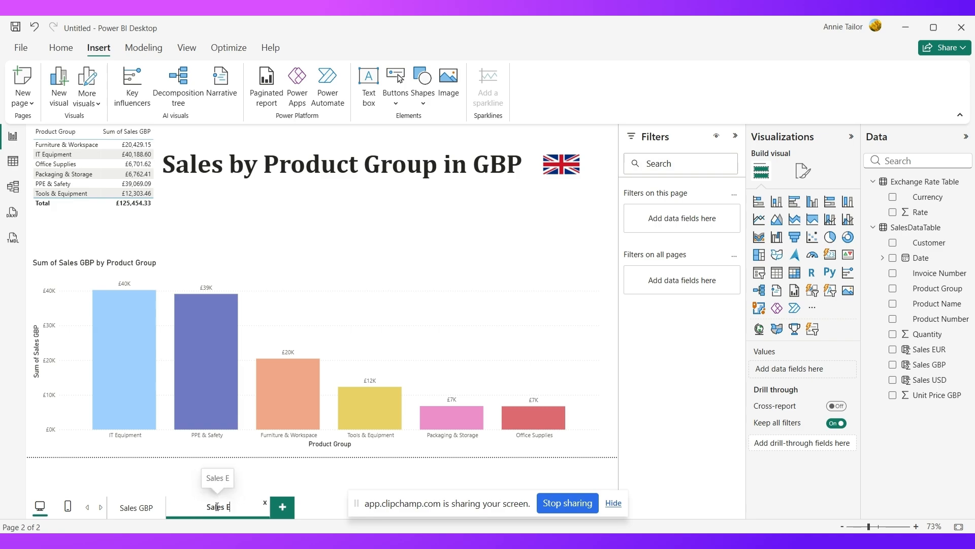
type("UR")
key("Return")
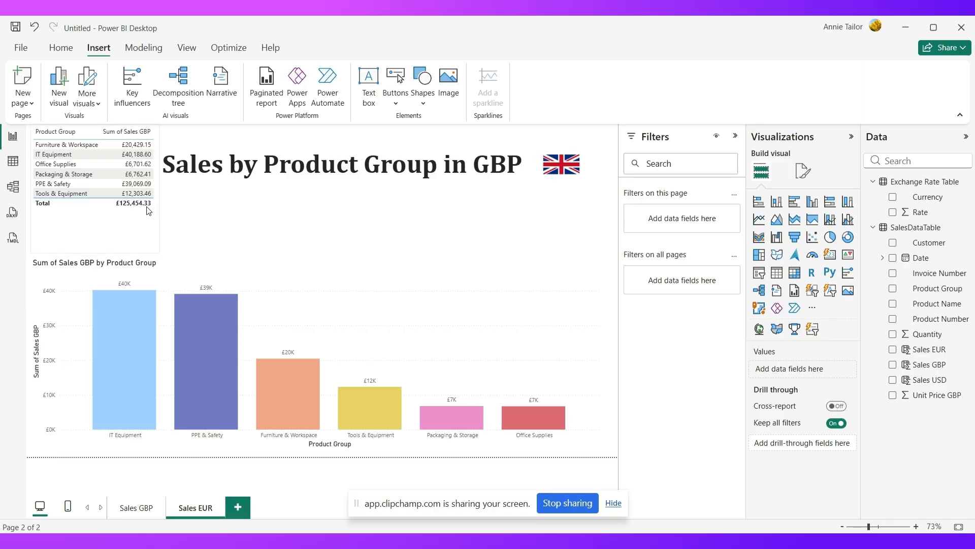
Replace the Sales GBP column with the Sales EUR field in the product group table.
left_click(118, 217)
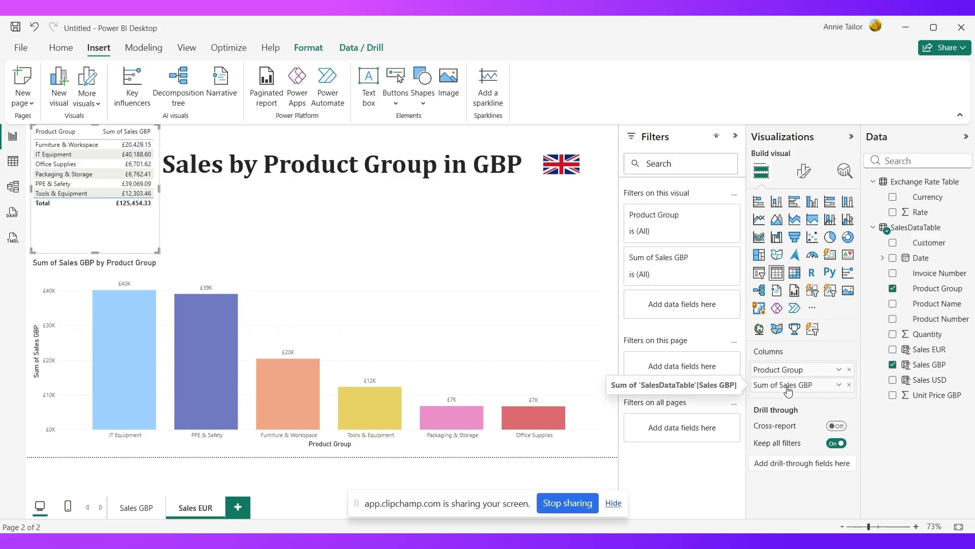
left_click(850, 386)
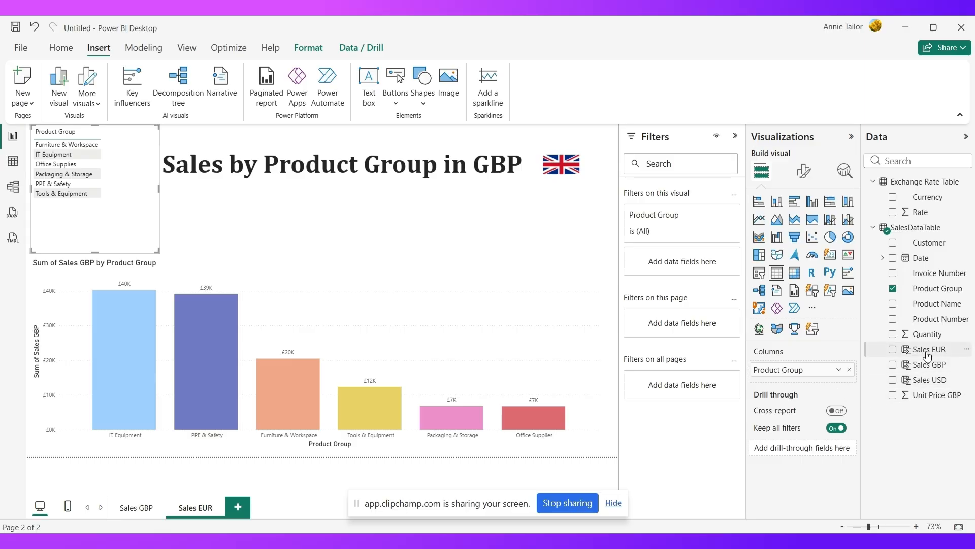
left_click_drag(930, 354, 809, 377)
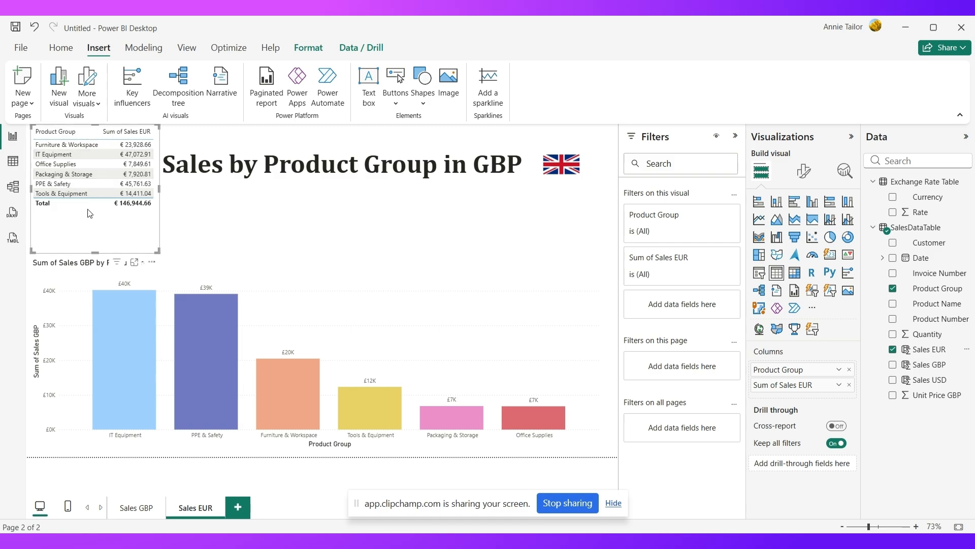
Change the currency in the Sales EUR page's title from GBP to EUR.
left_click(256, 164)
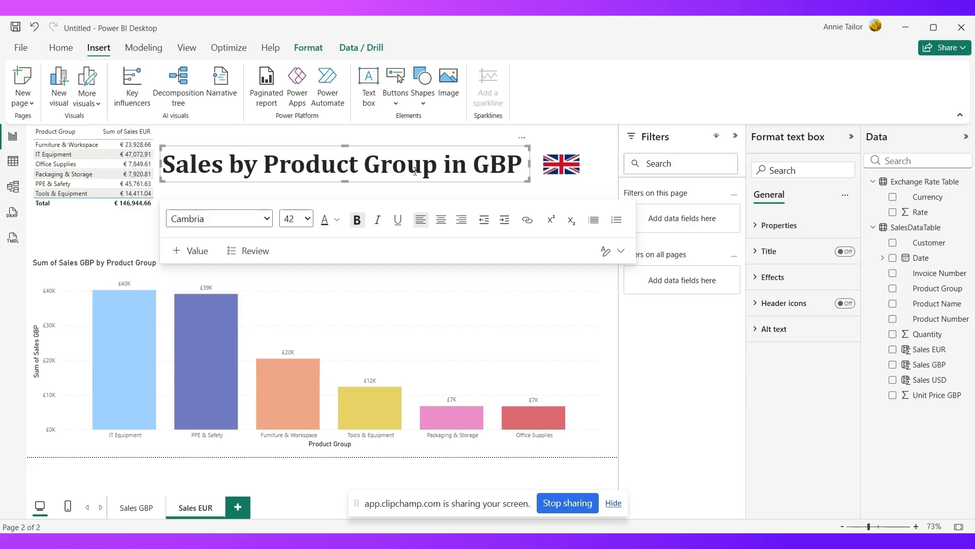
double_click(496, 168)
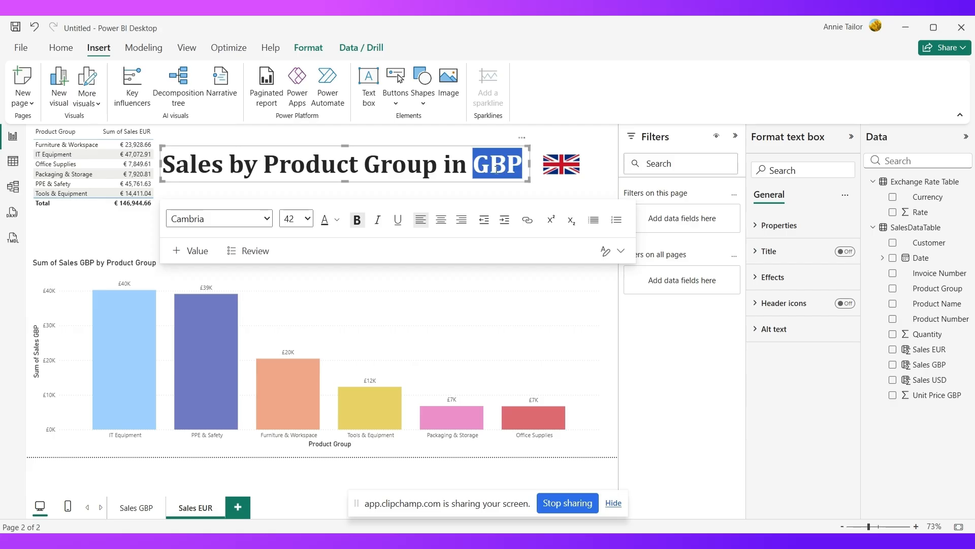
type("EU")
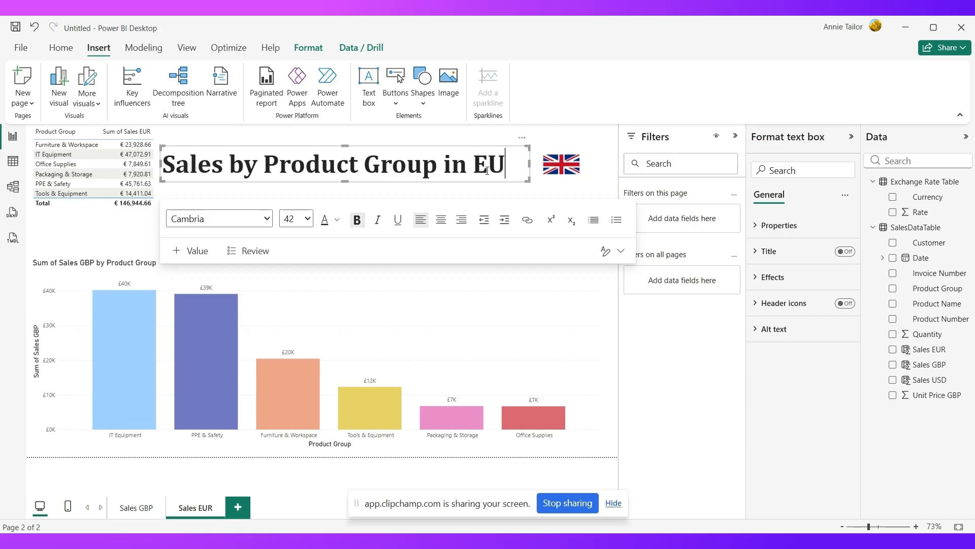
type("R")
Replace the Union Jack image on the Sales EUR page with eu flag.png.
left_click(553, 168)
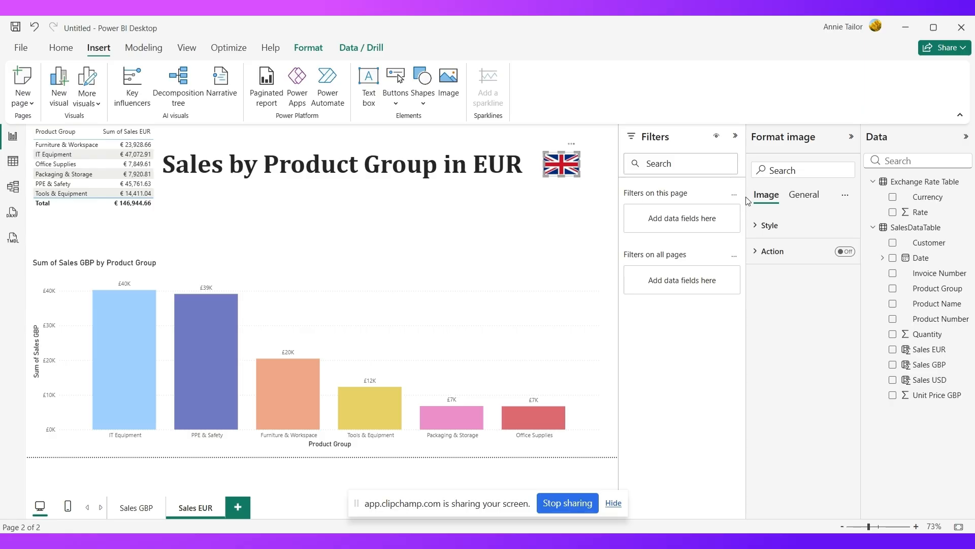
left_click(774, 227)
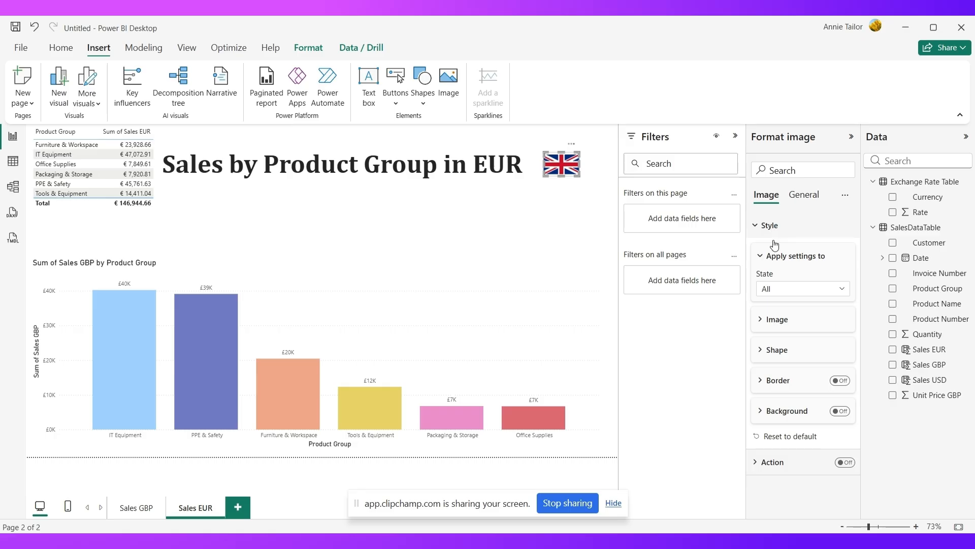
left_click(795, 329)
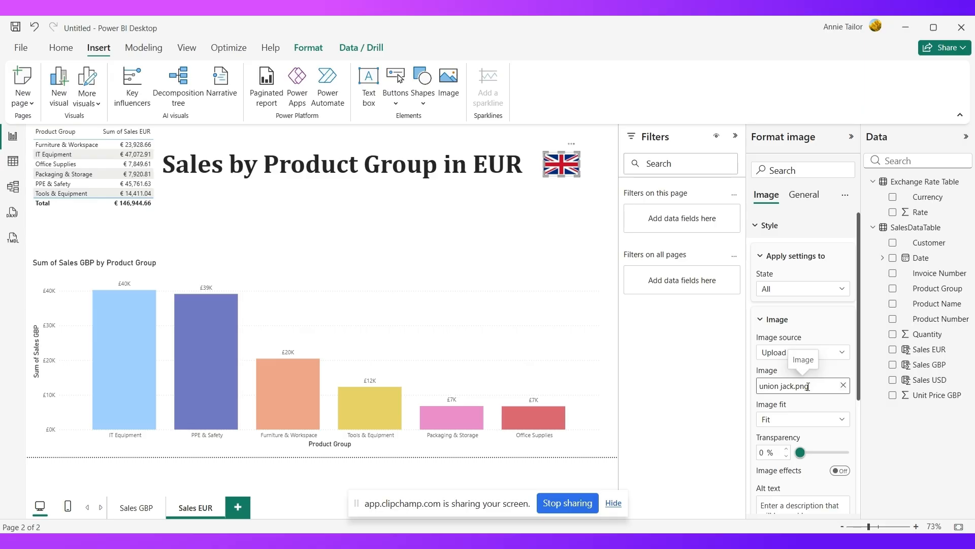
left_click(844, 387)
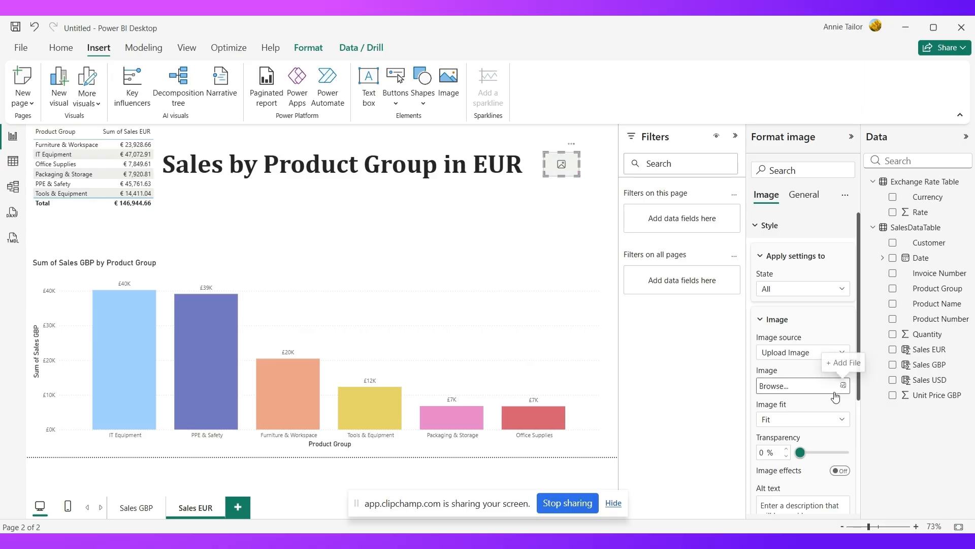
left_click(780, 387)
left_click(458, 148)
left_click(722, 436)
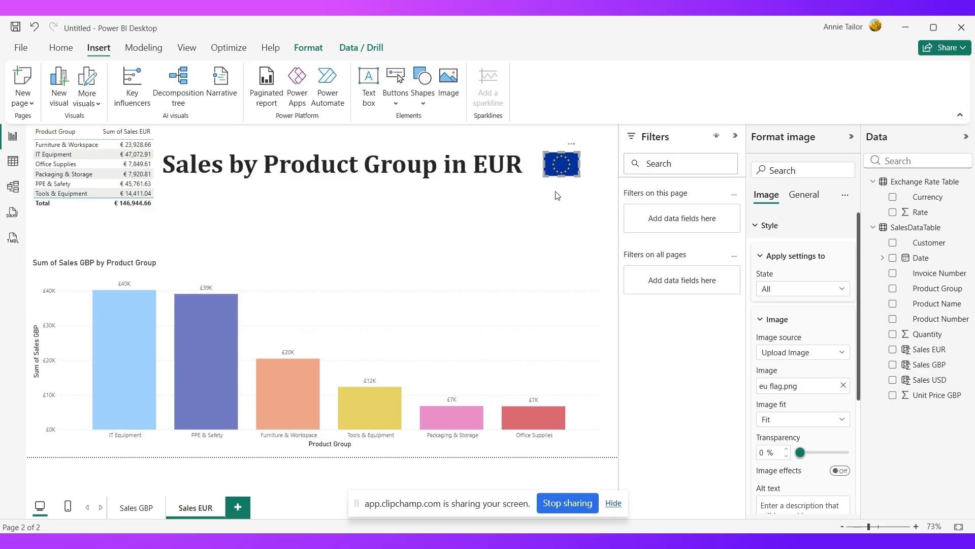
Replace Sales GBP with the Sales EUR field on the column chart's Y-axis.
left_click(306, 262)
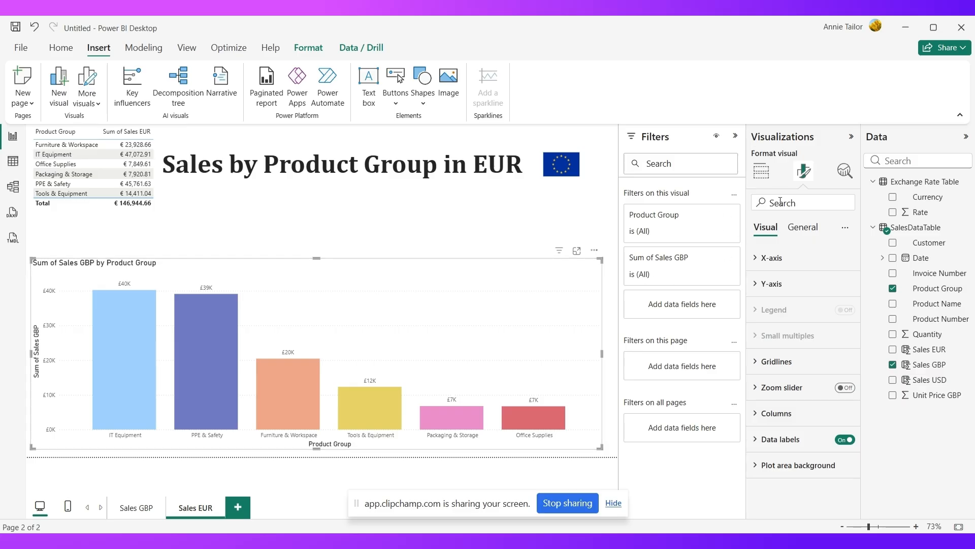
left_click(760, 173)
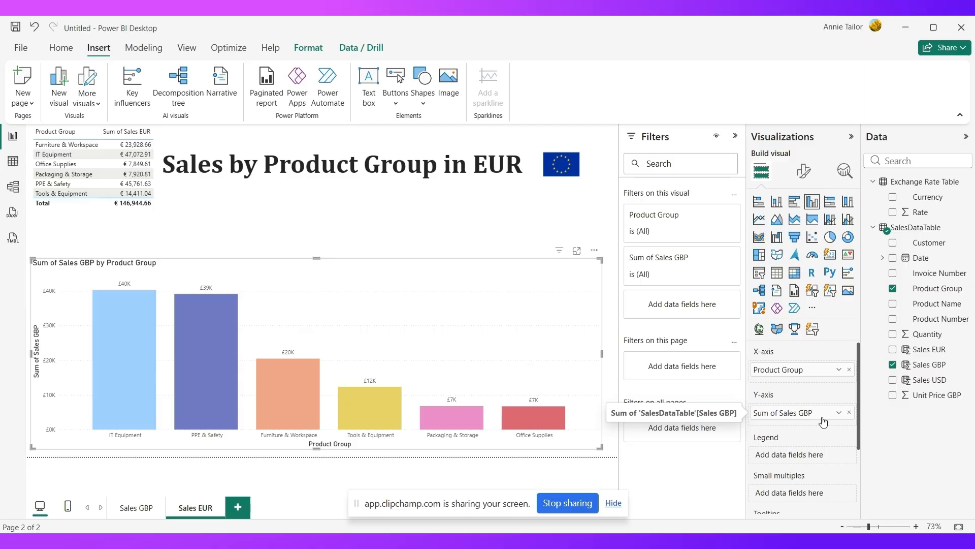
left_click(849, 414)
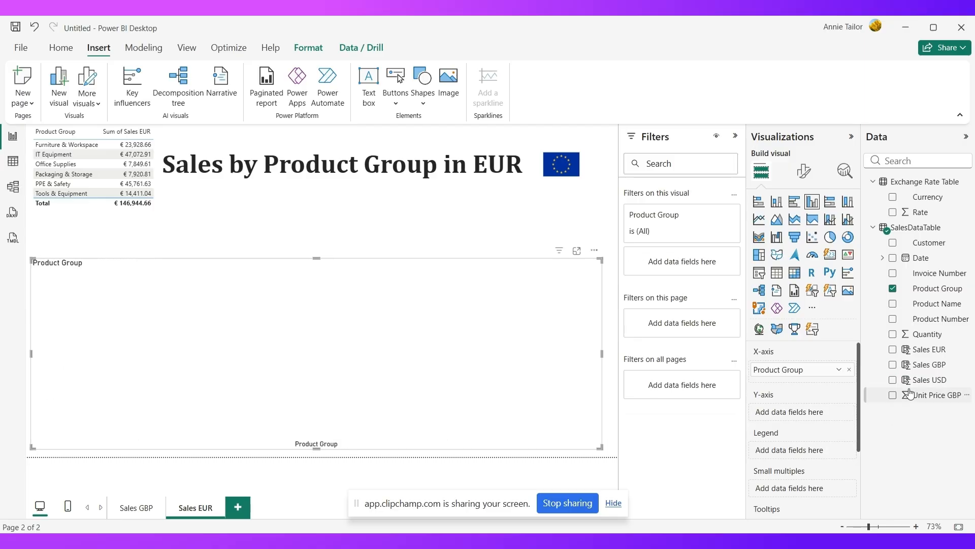
left_click_drag(925, 356, 822, 416)
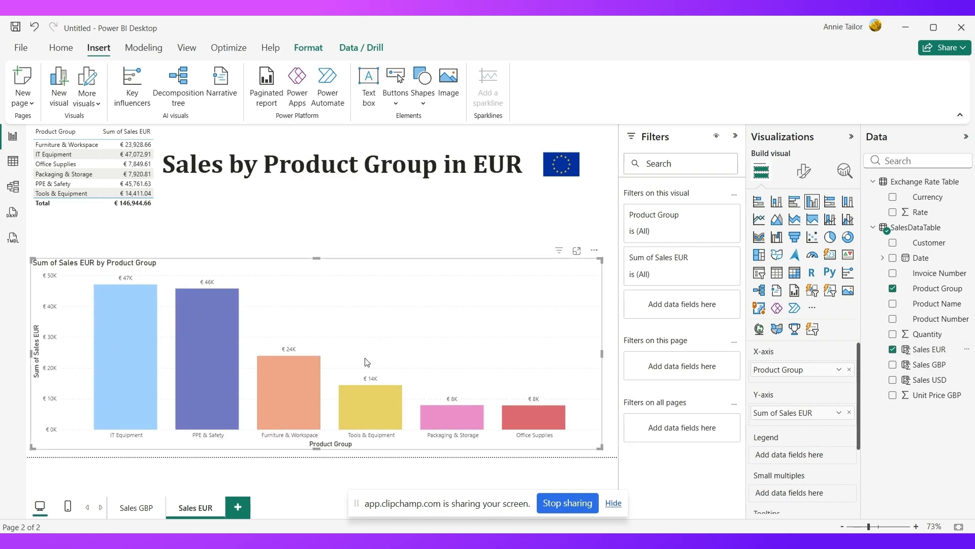
Duplicate the Sales EUR page and rename the copy as Sales USD.
right_click(192, 512)
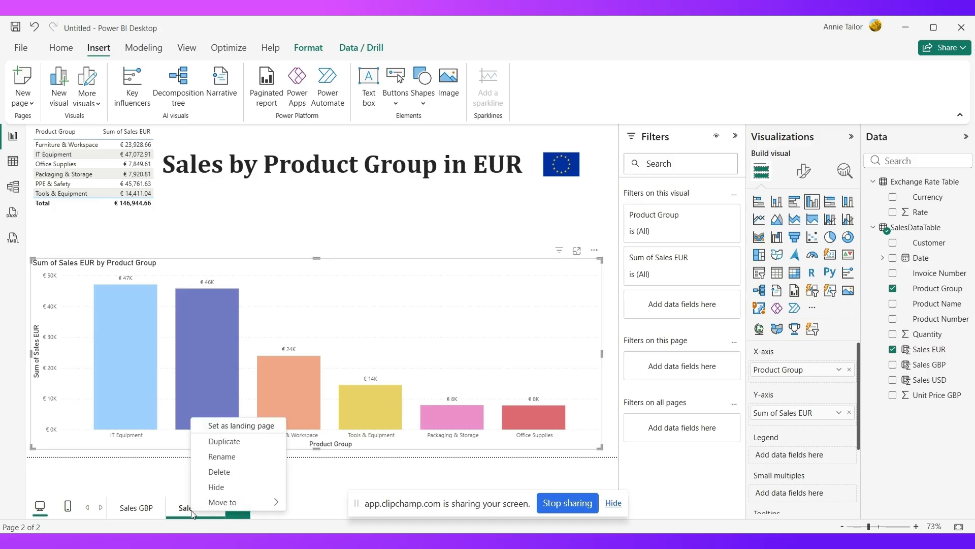
left_click(219, 441)
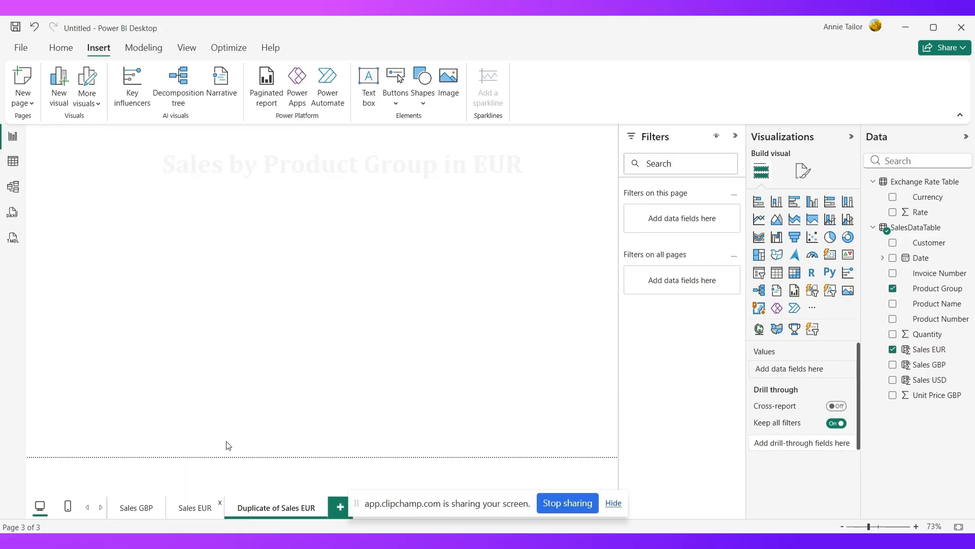
double_click(264, 510)
left_click_drag(280, 507, 233, 508)
key("BackSpace")
key("Return")
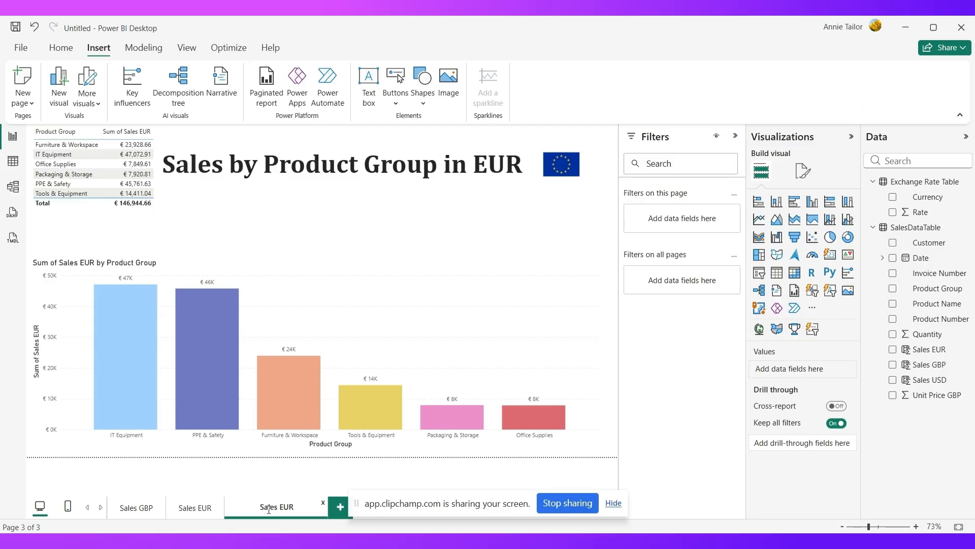
double_click(290, 507)
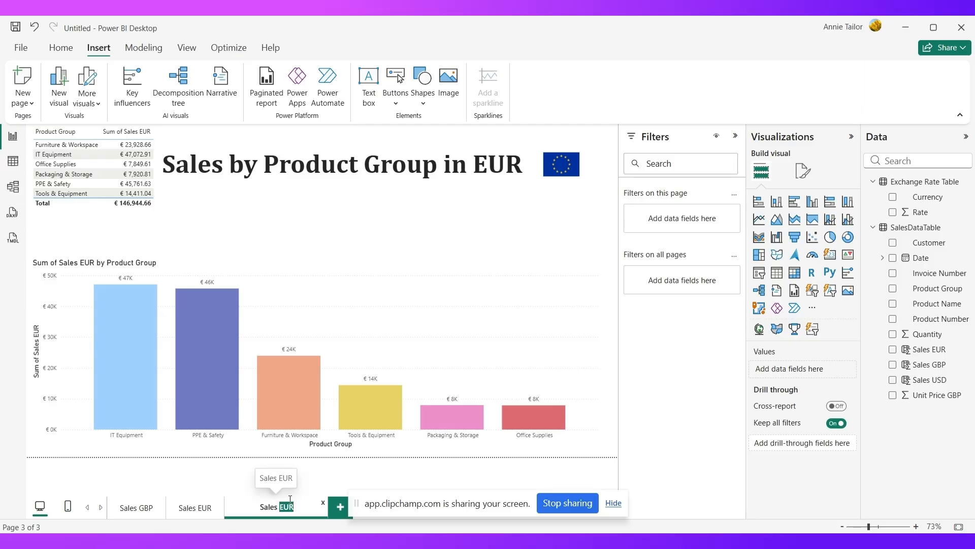
type("USD")
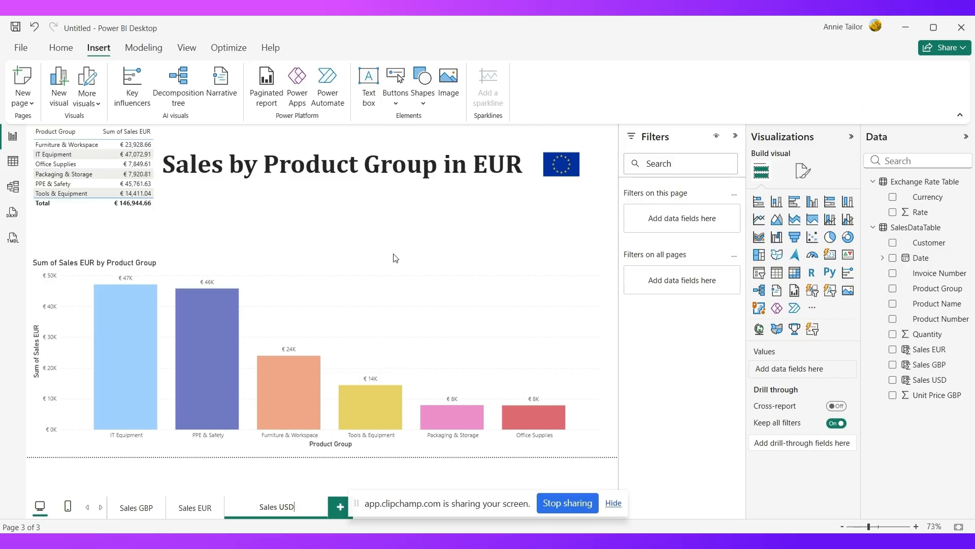
key("Return")
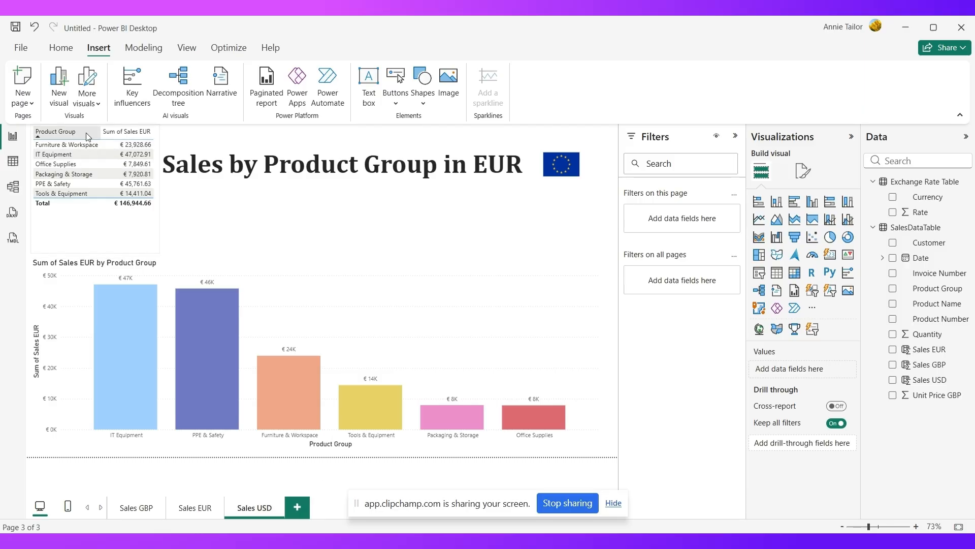
Replace Sales EUR with Sales USD in the Sales USD page's product group table and change the title's currency to USD.
left_click(112, 134)
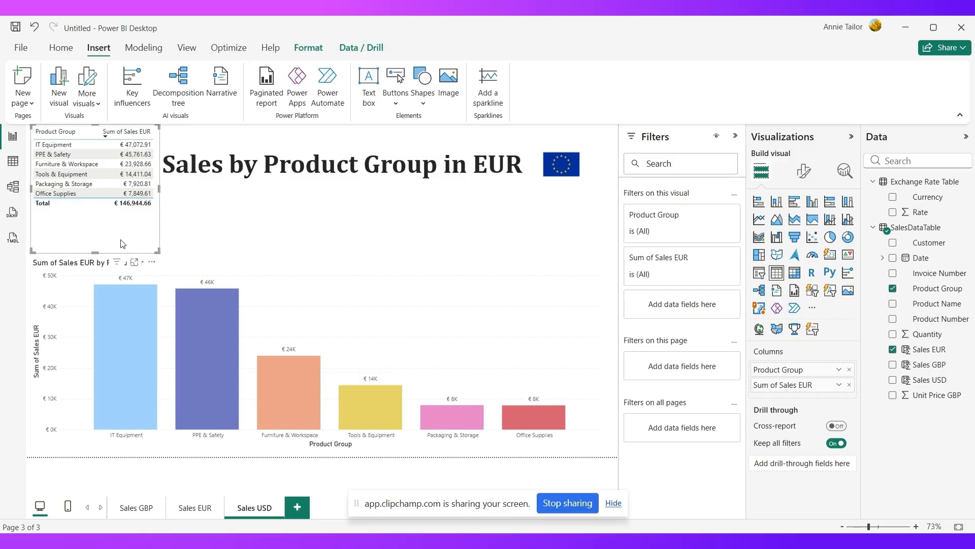
left_click(849, 386)
left_click_drag(922, 380, 793, 384)
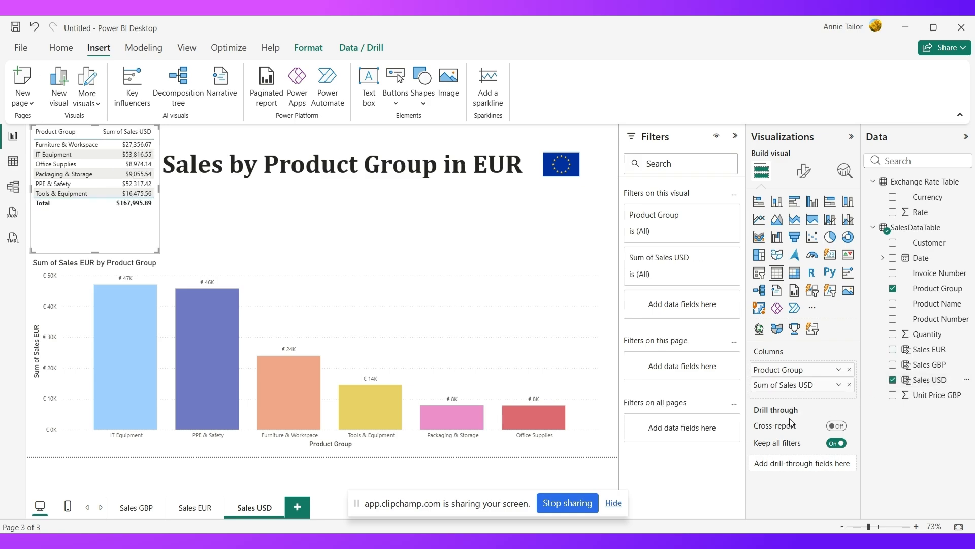
double_click(498, 159)
type("USD")
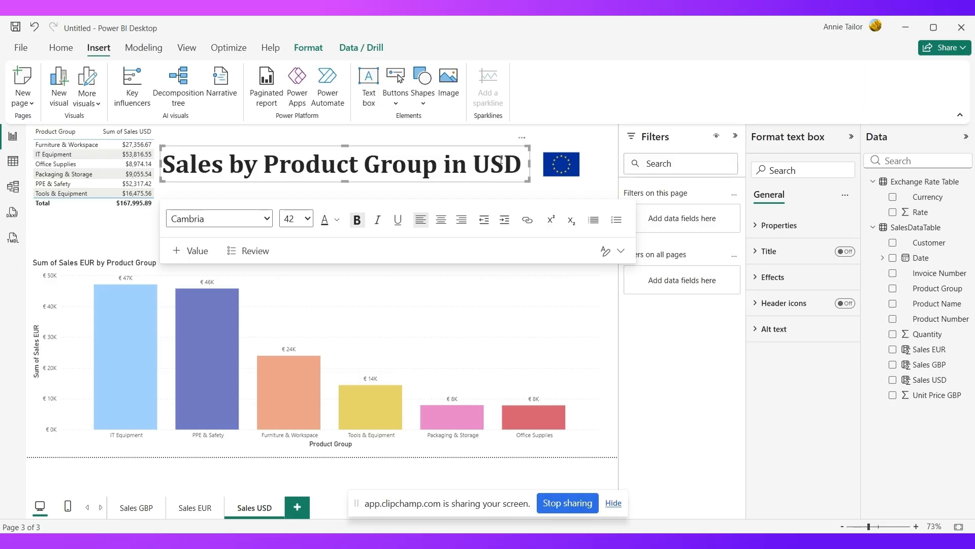
Replace the EU flag image on the Sales USD page with us flag.png.
left_click(565, 176)
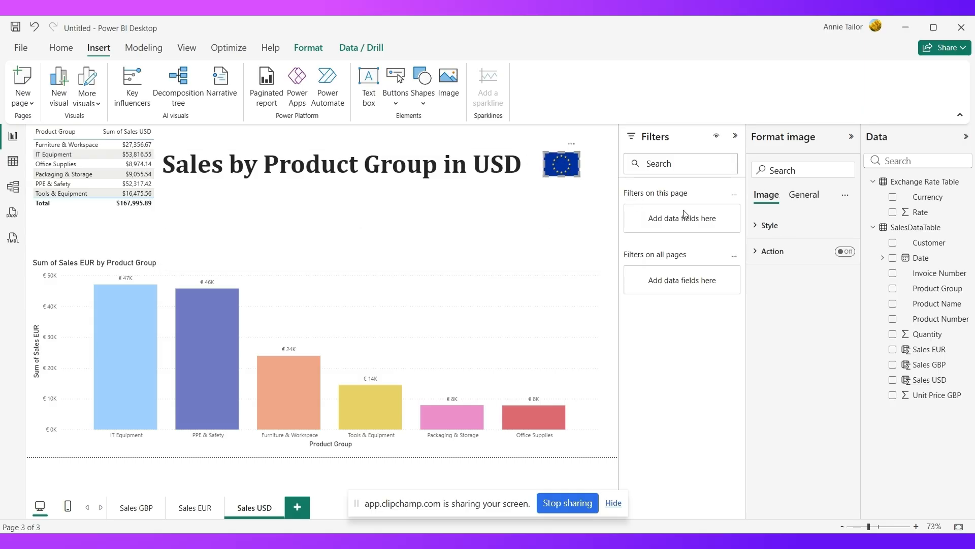
left_click(772, 226)
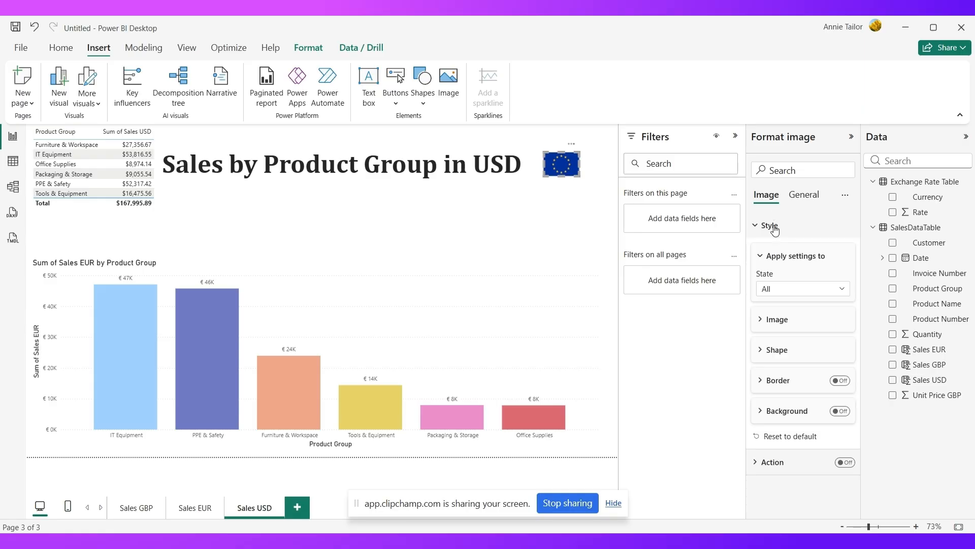
left_click(789, 320)
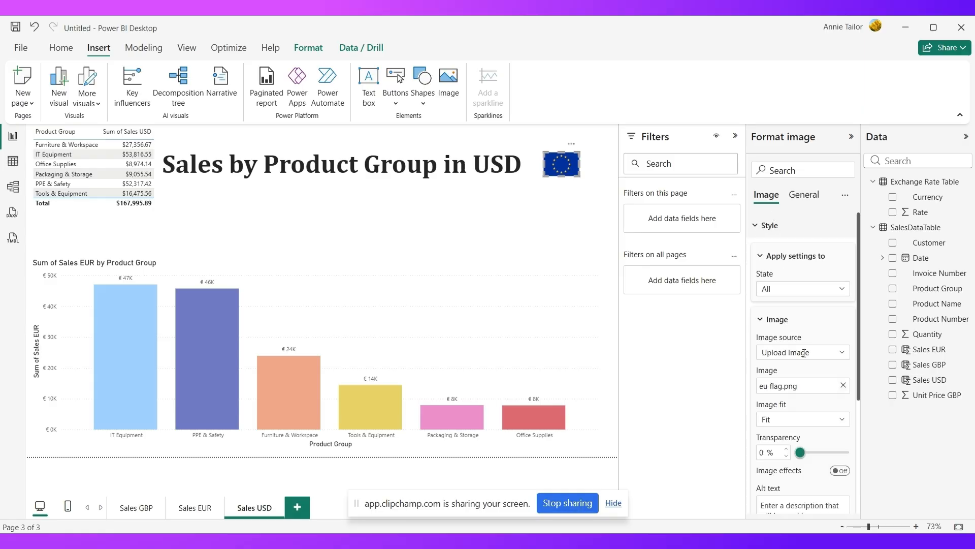
left_click(843, 385)
left_click(843, 386)
left_click(629, 163)
left_click(706, 434)
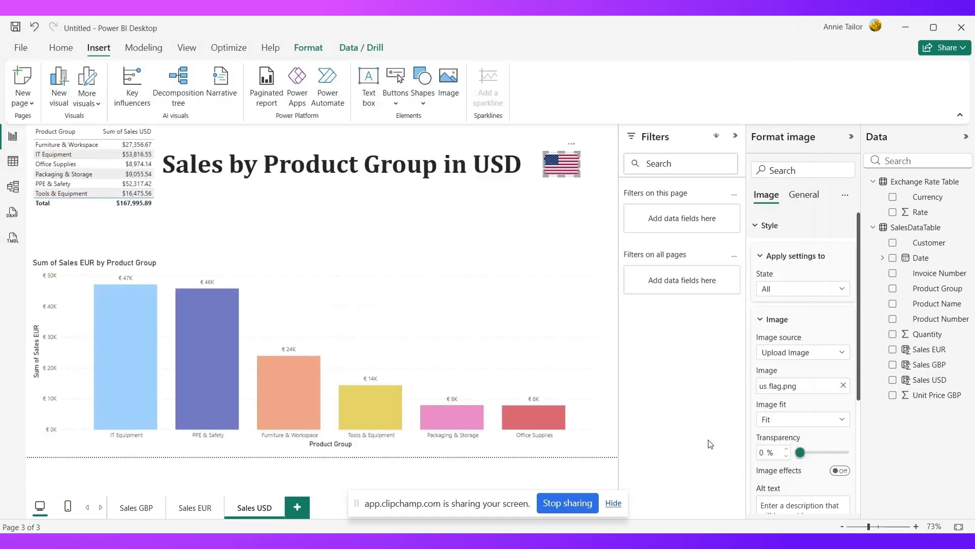
left_click(396, 231)
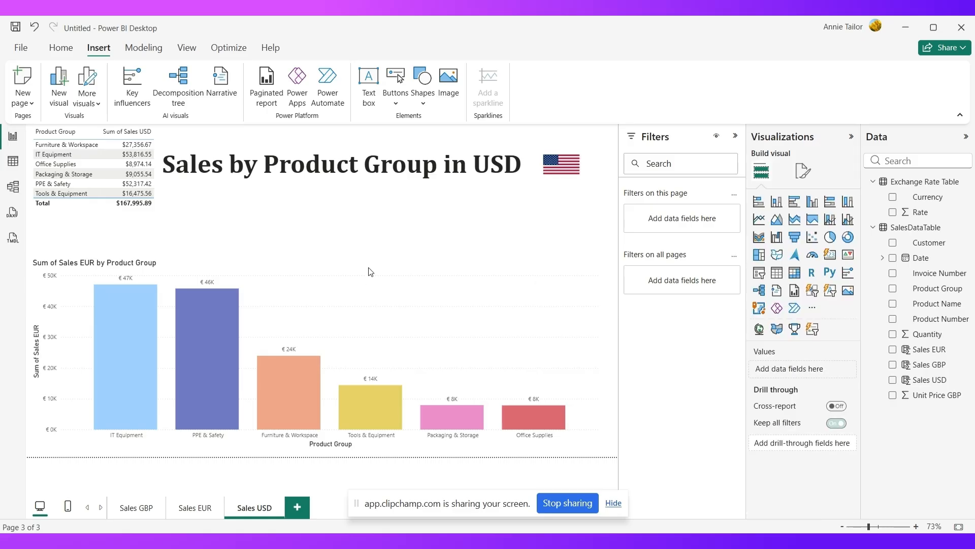
Replace Sales EUR with the Sales USD field on the column chart's Y-axis.
left_click(333, 283)
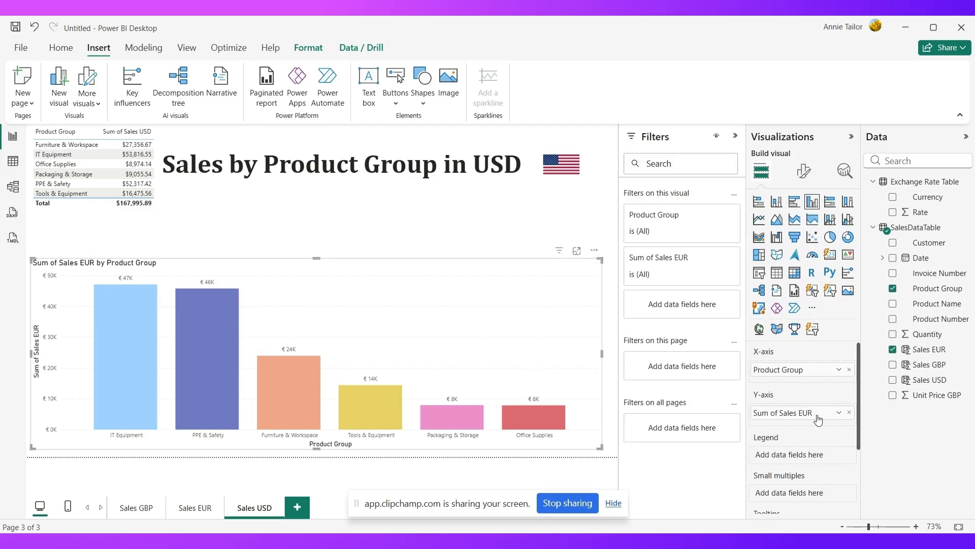
left_click(849, 412)
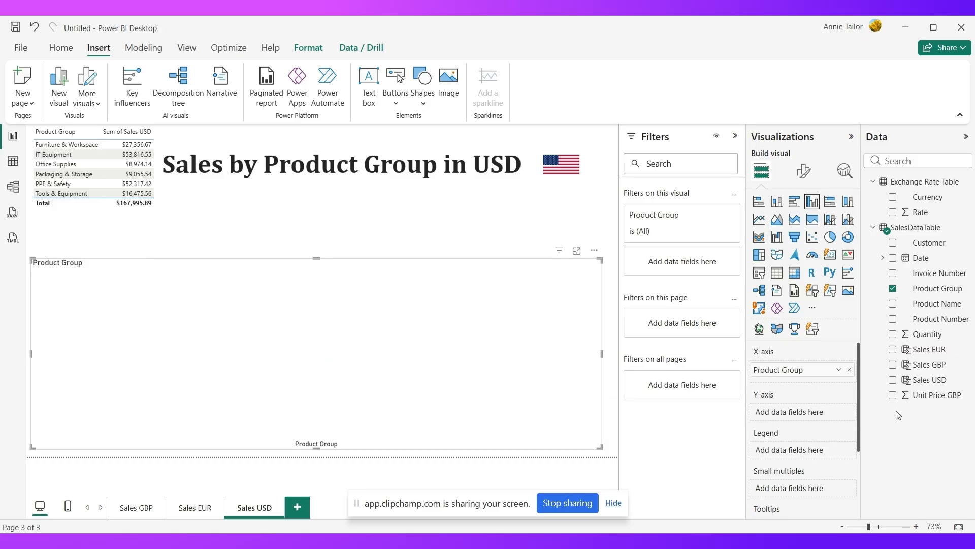
left_click_drag(930, 380, 818, 413)
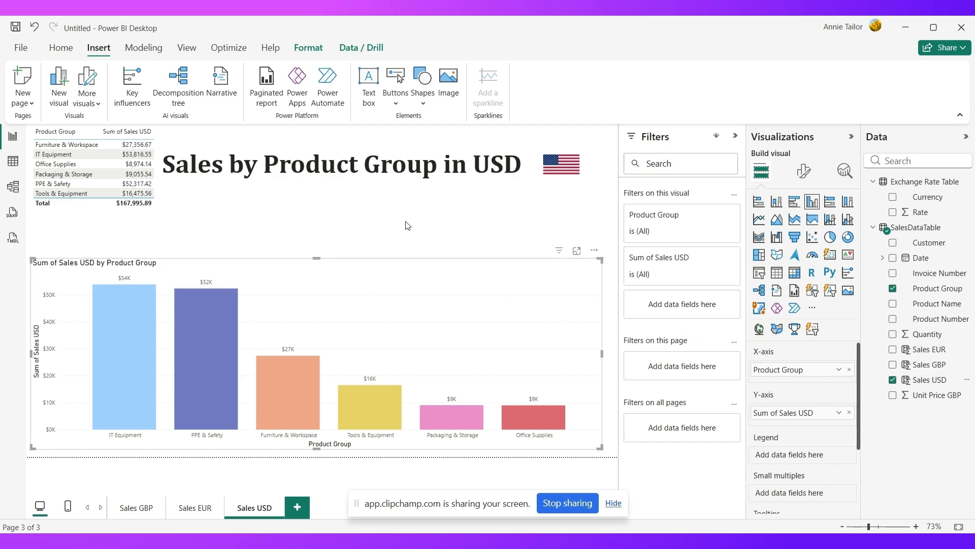
Review the table, title, flag and chart on each of the three currency pages.
left_click(200, 508)
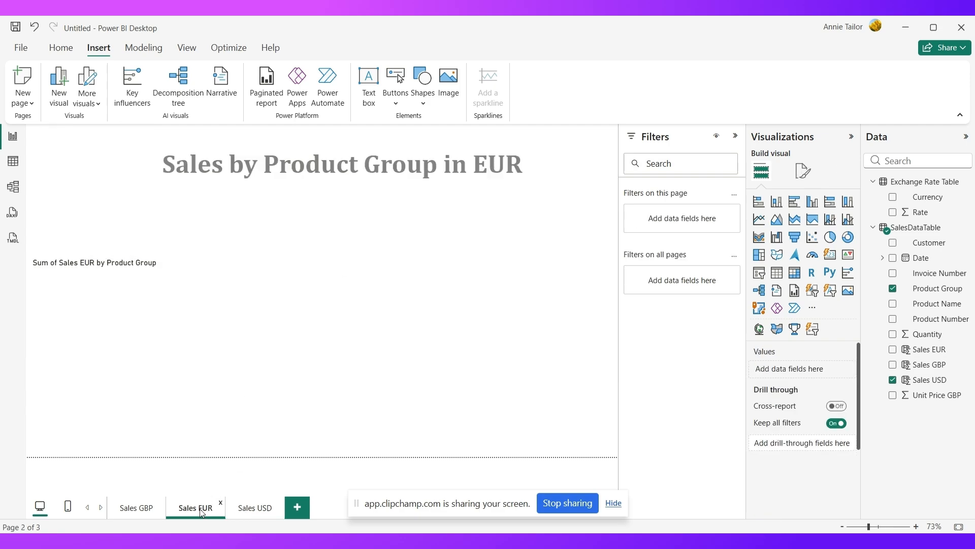
left_click(148, 513)
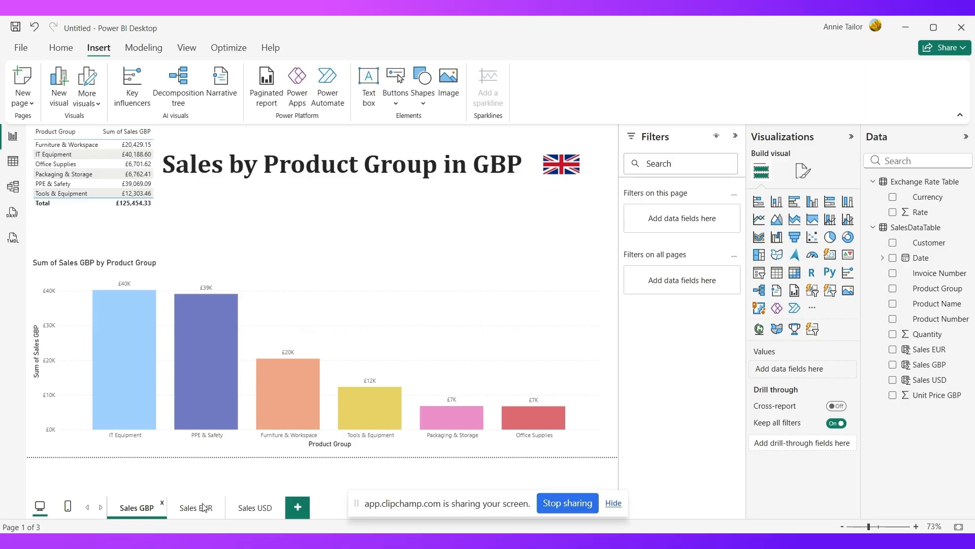
left_click(189, 514)
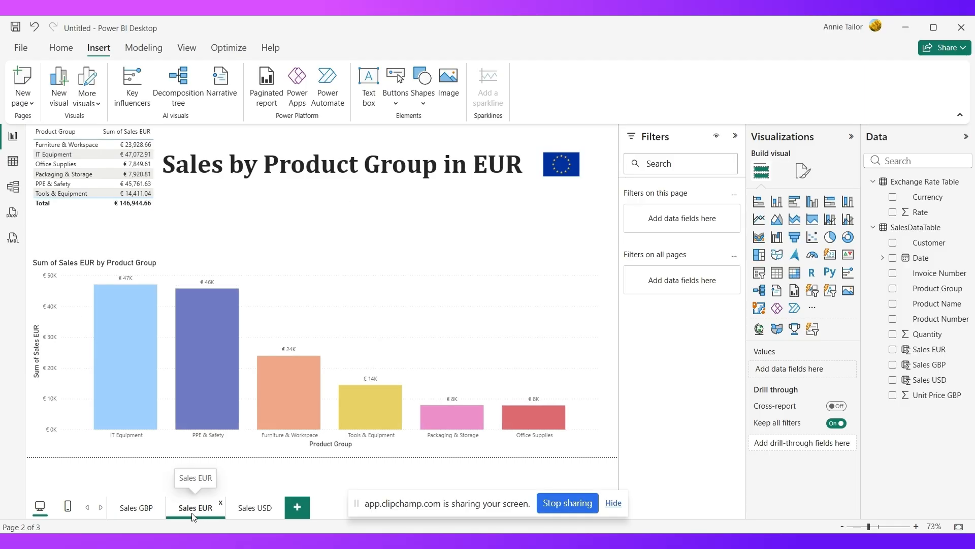
left_click(248, 511)
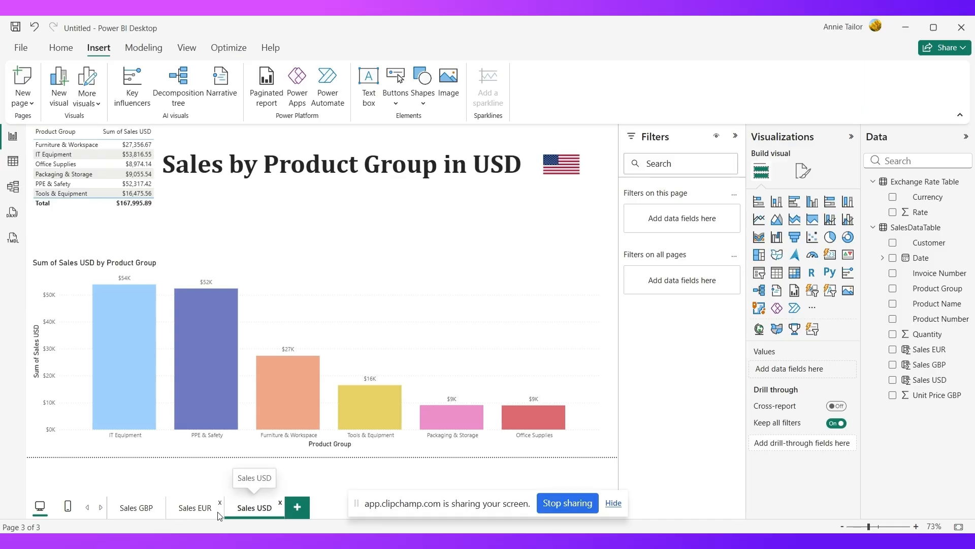
Add a card visual with the exchange rate table's Rate field to the Sales EUR page and collapse the filters area.
left_click(202, 512)
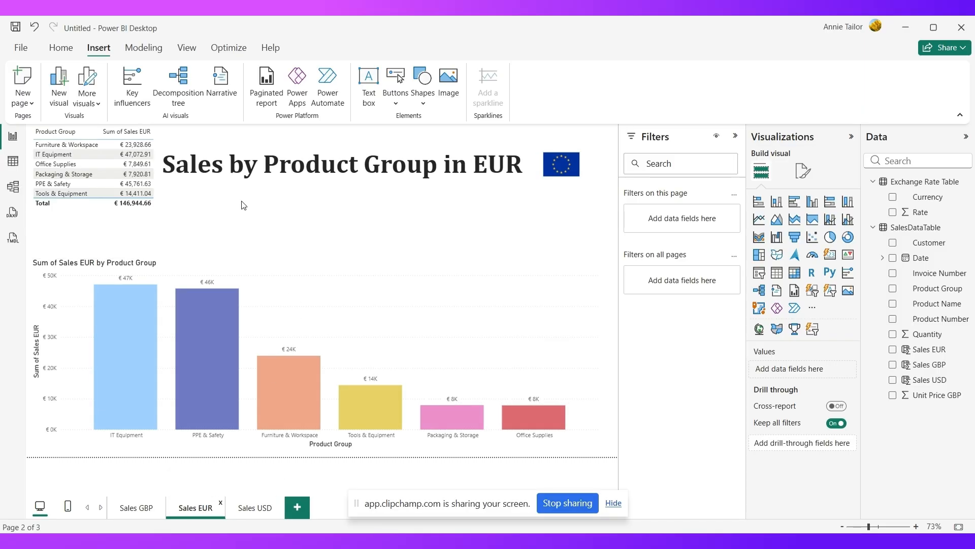
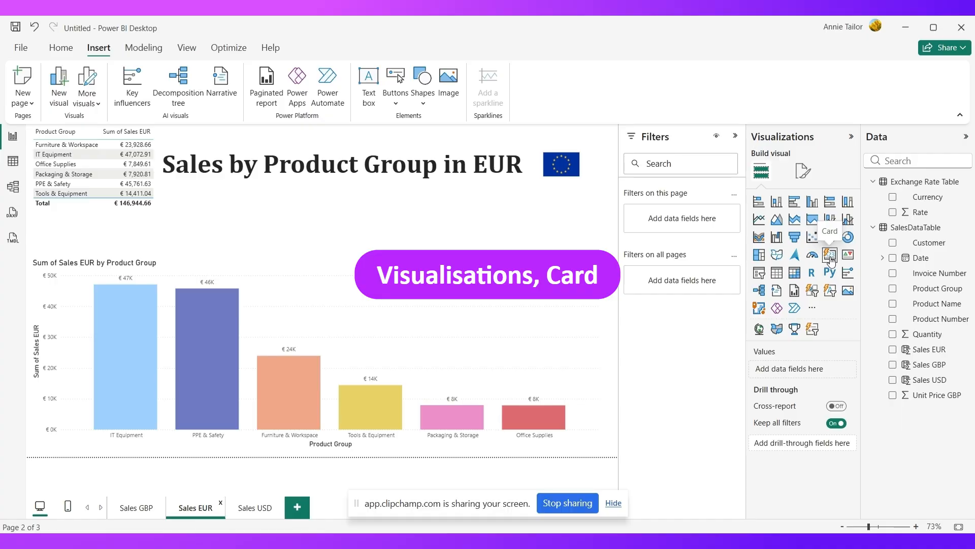
left_click(831, 255)
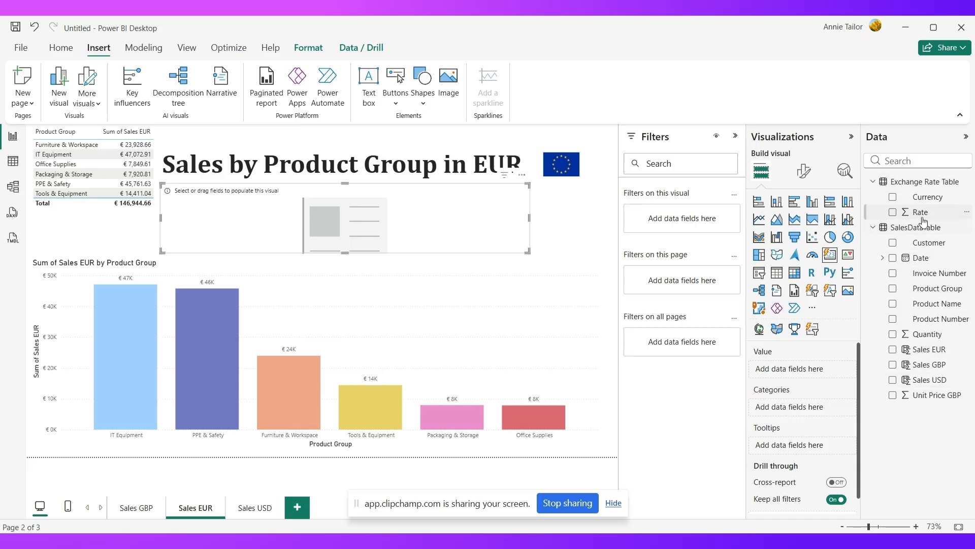
left_click_drag(924, 217, 377, 215)
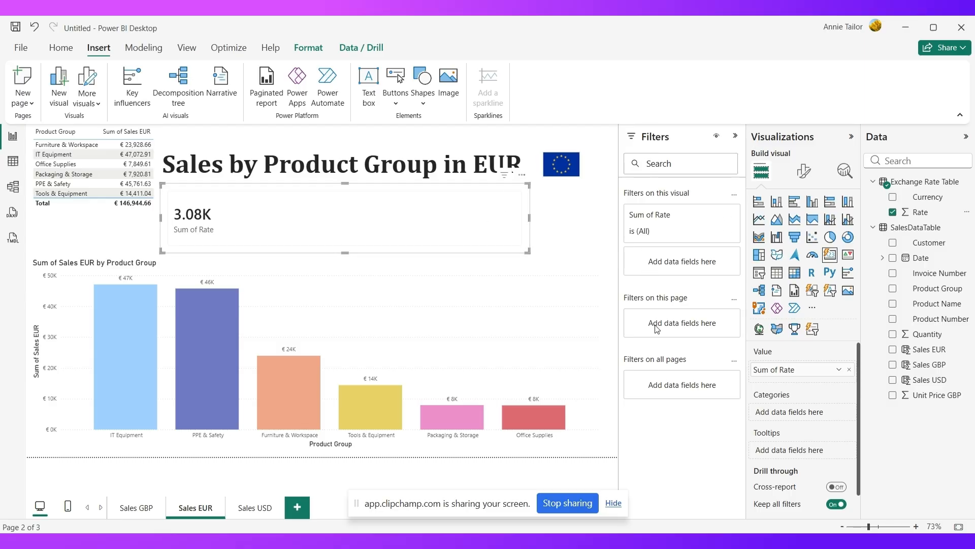
left_click(735, 138)
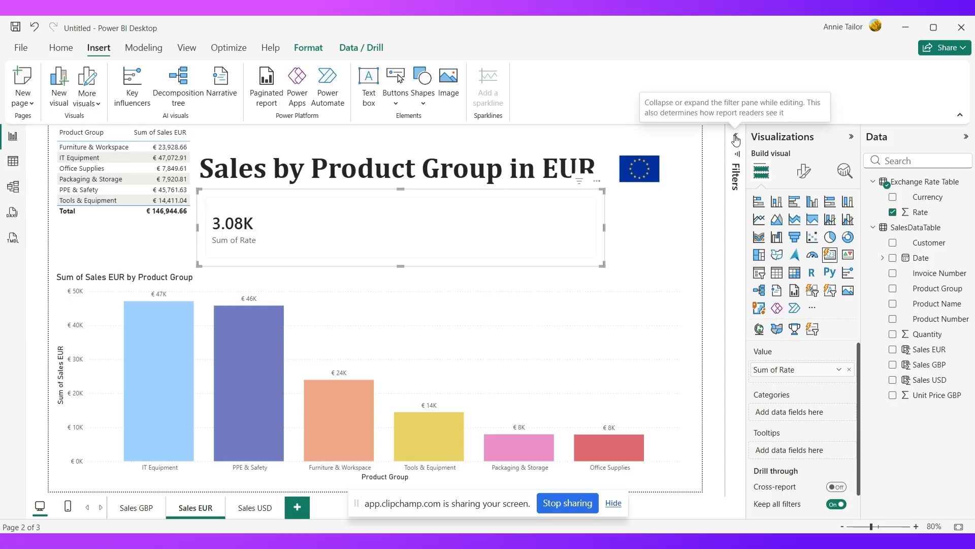
Filter the exchange rate card on the Sales EUR page by Currency, selecting only Euro with basic filtering.
left_click(735, 138)
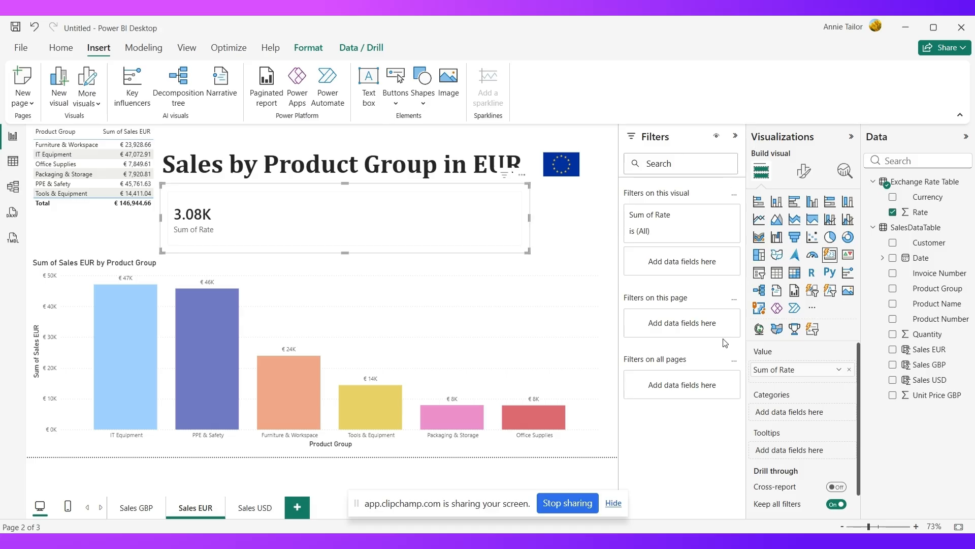
left_click_drag(941, 199, 704, 260)
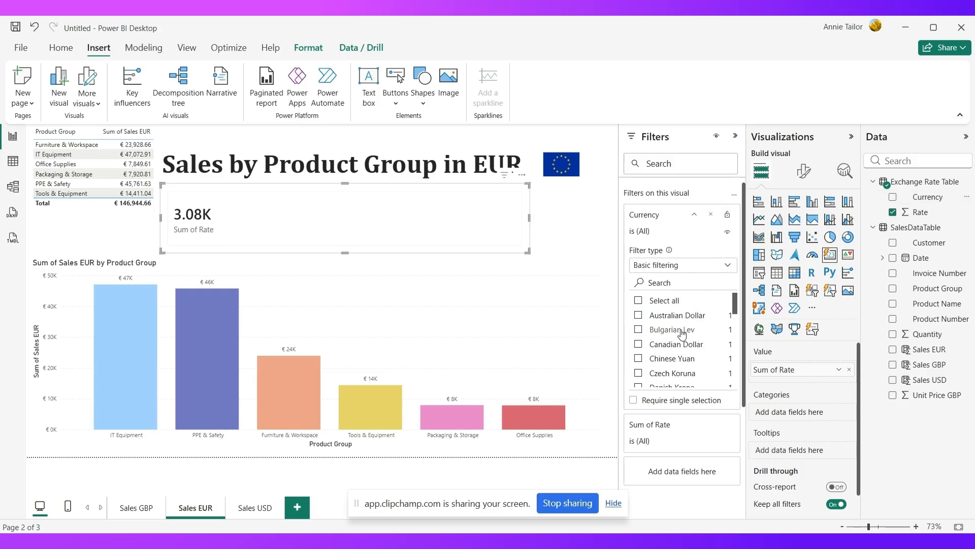
left_click_drag(735, 306, 735, 320)
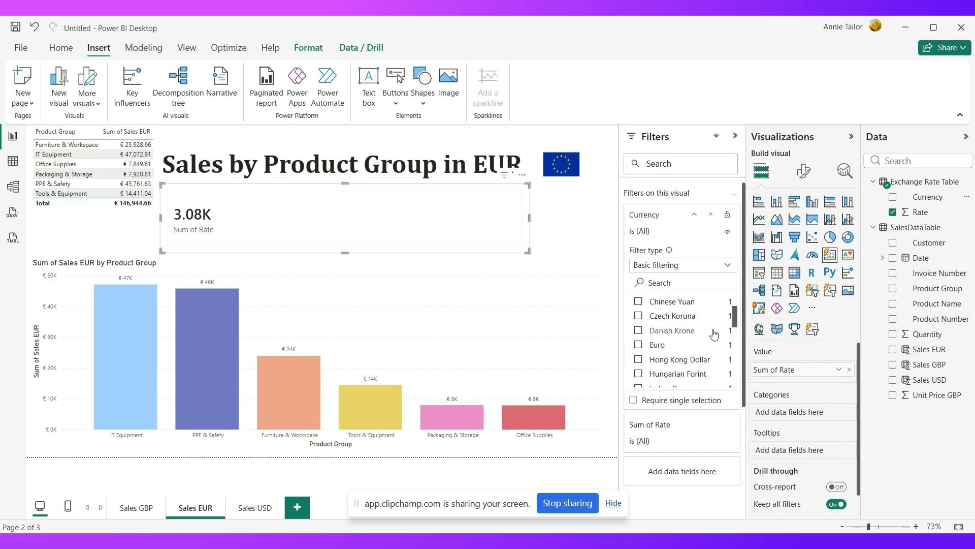
left_click(639, 346)
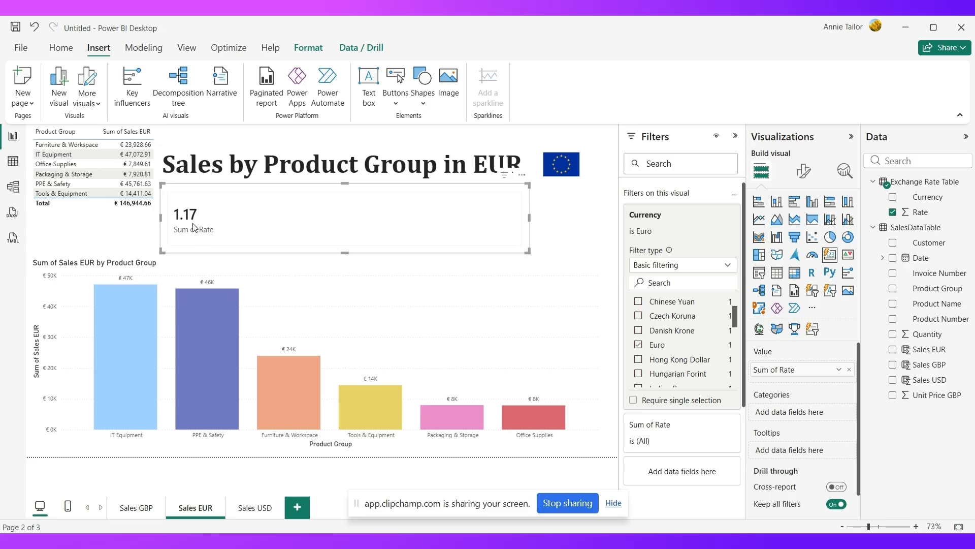
Set the Euro rate card's data format to Currency, using the € Euro (€ 123) currency format.
left_click(806, 171)
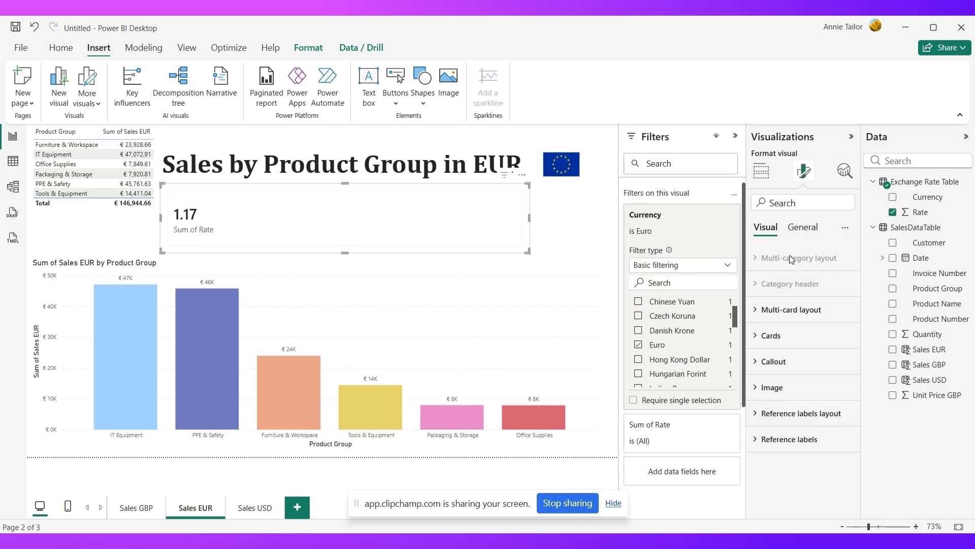
left_click(799, 230)
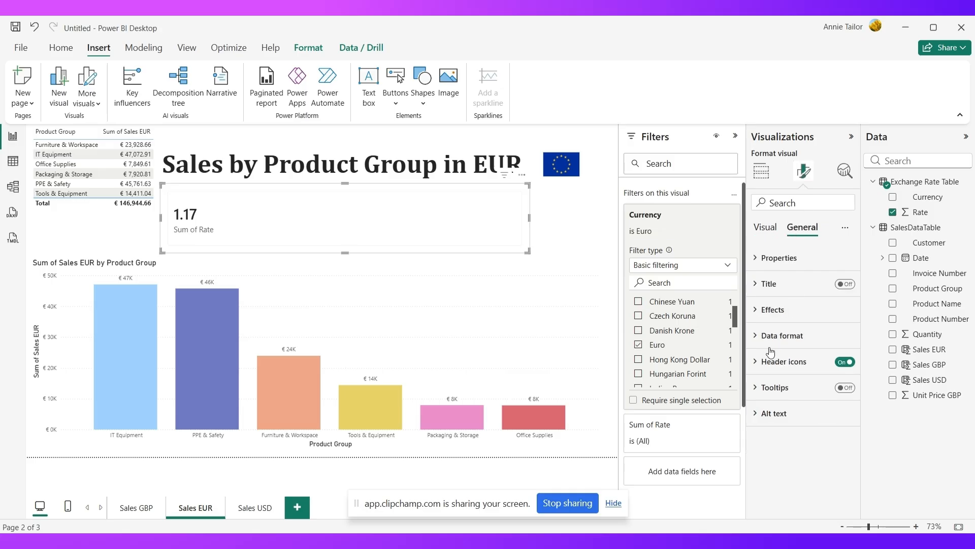
left_click(796, 337)
left_click(811, 455)
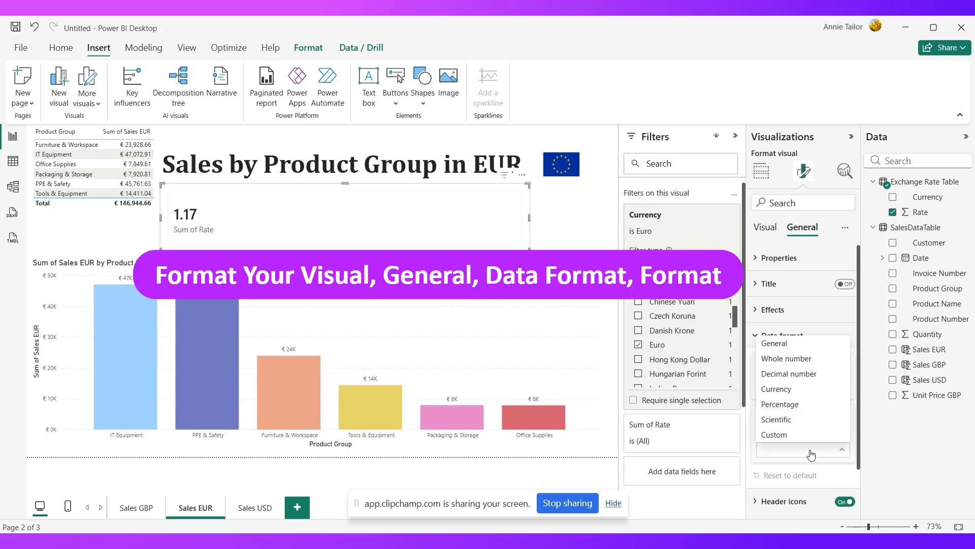
left_click(804, 375)
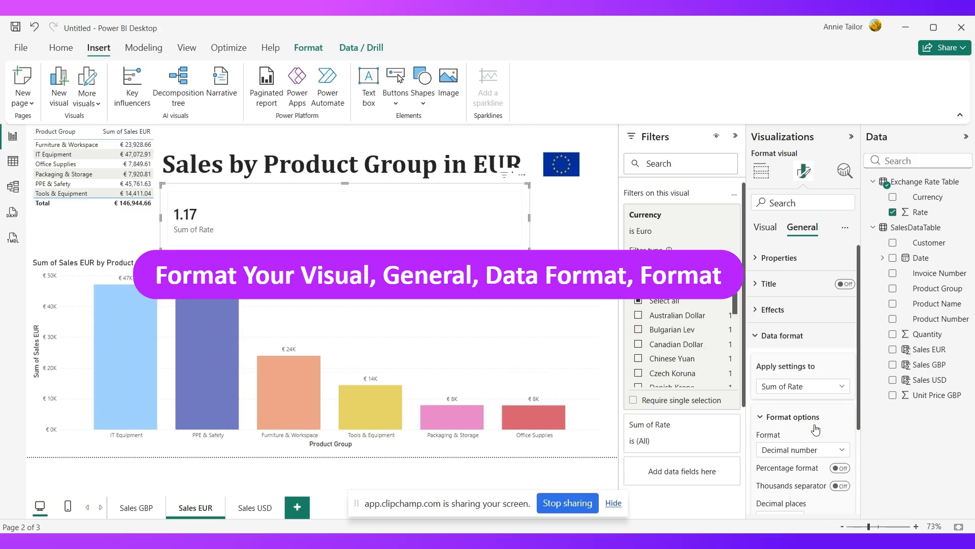
scroll(858, 415, "down", 1)
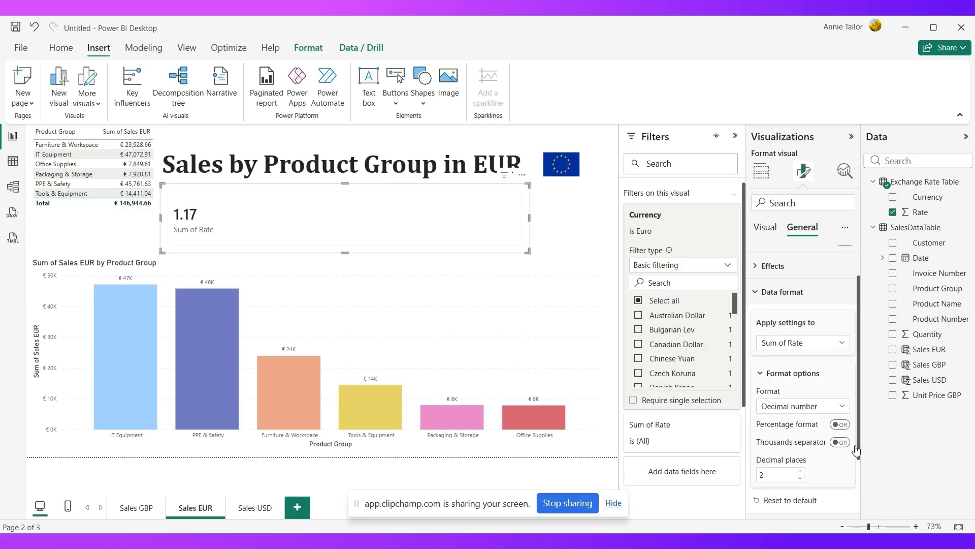
left_click(823, 408)
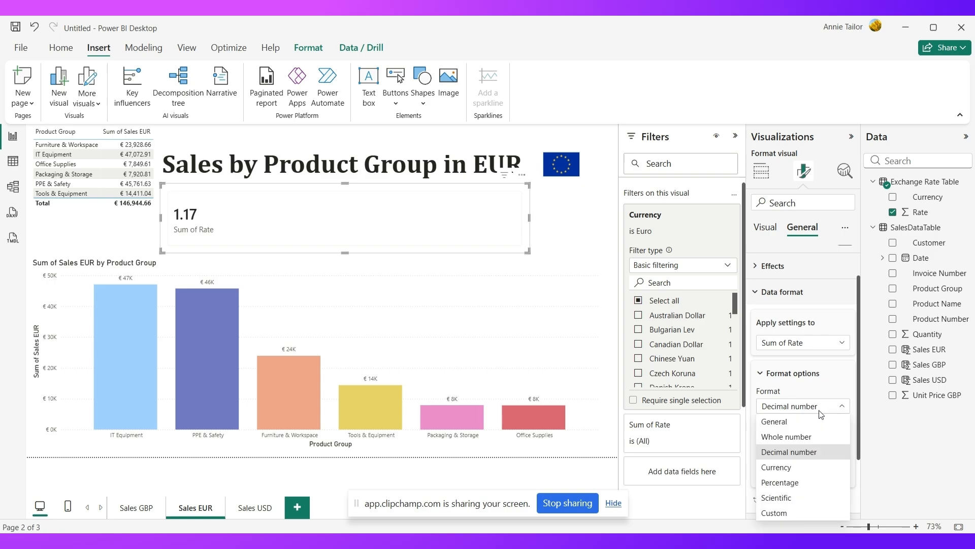
left_click(792, 468)
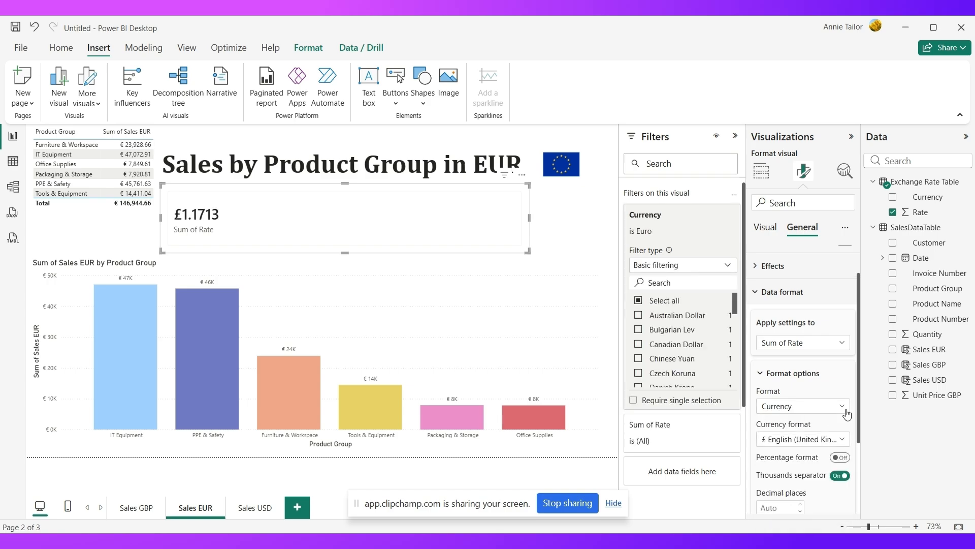
left_click(823, 440)
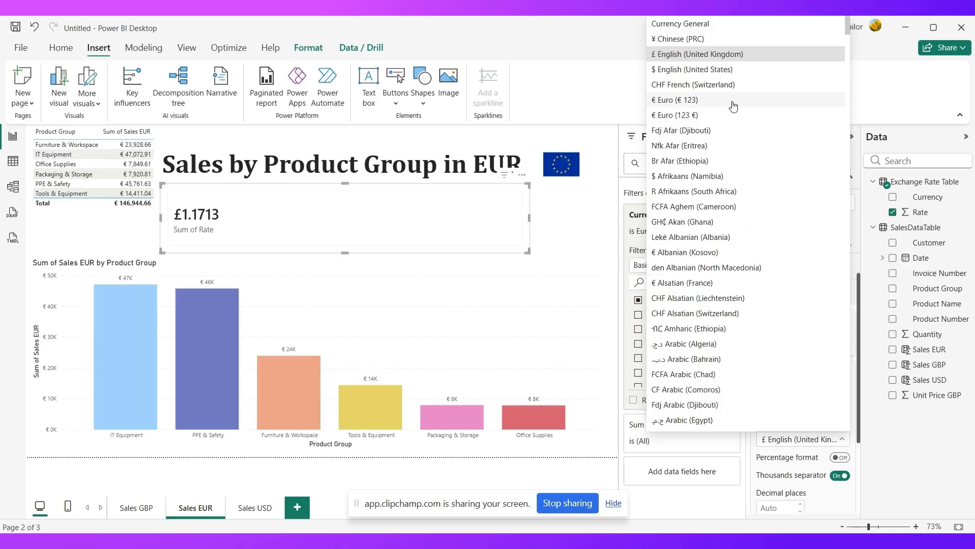
left_click(733, 102)
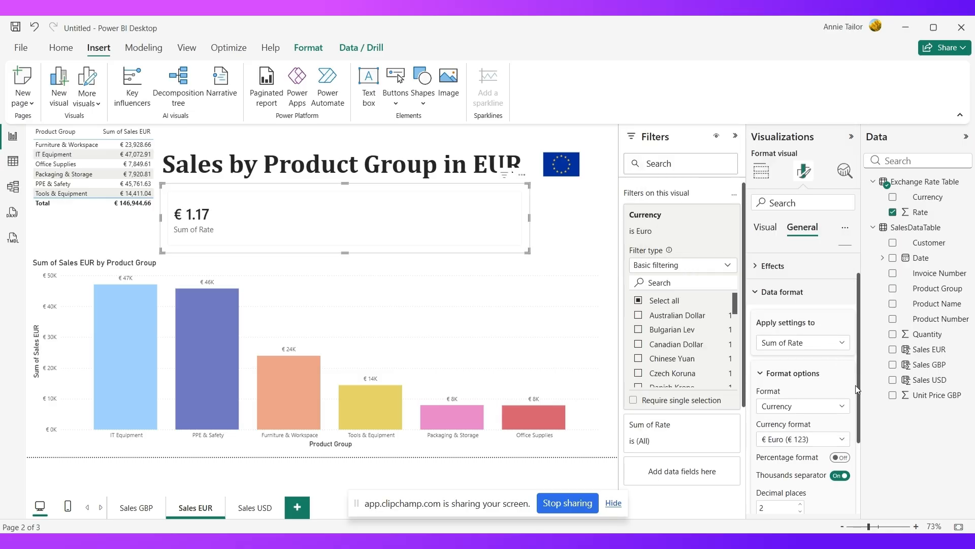
Set the Euro rate card's decimal places to 4.
scroll(857, 386, "down", 1)
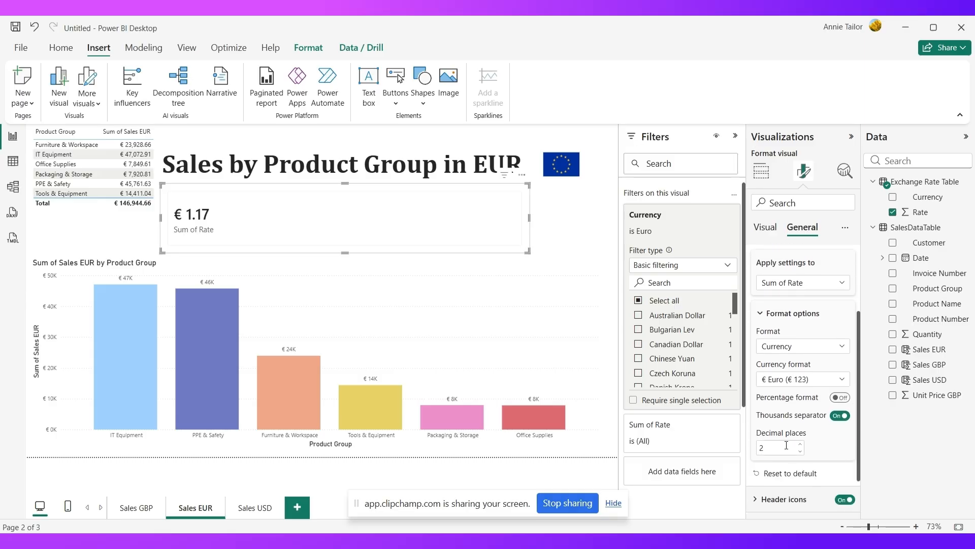
left_click(763, 445)
type("4")
left_click(546, 223)
Shrink the Euro rate card to a small box around its value, beneath the start of the page title.
left_click(484, 241)
left_click_drag(529, 251, 251, 241)
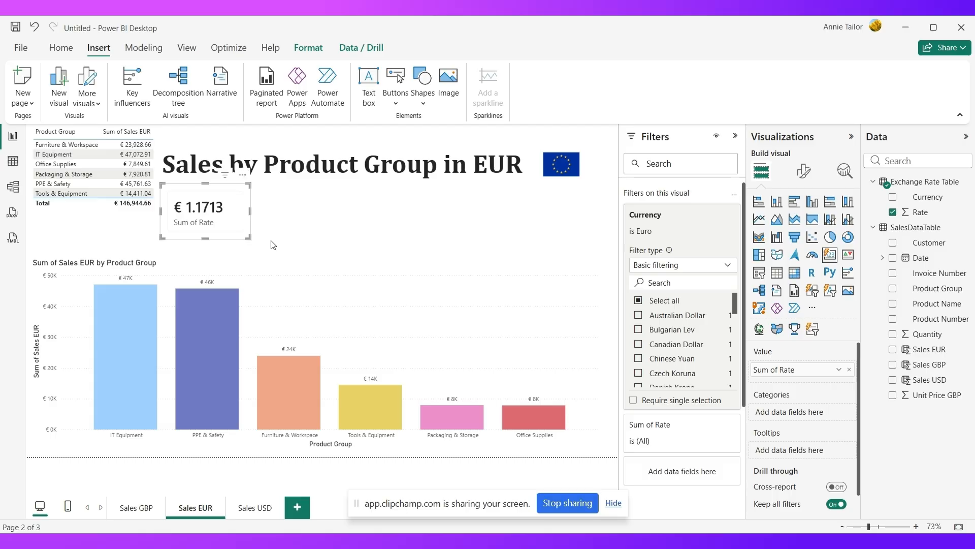
left_click(292, 235)
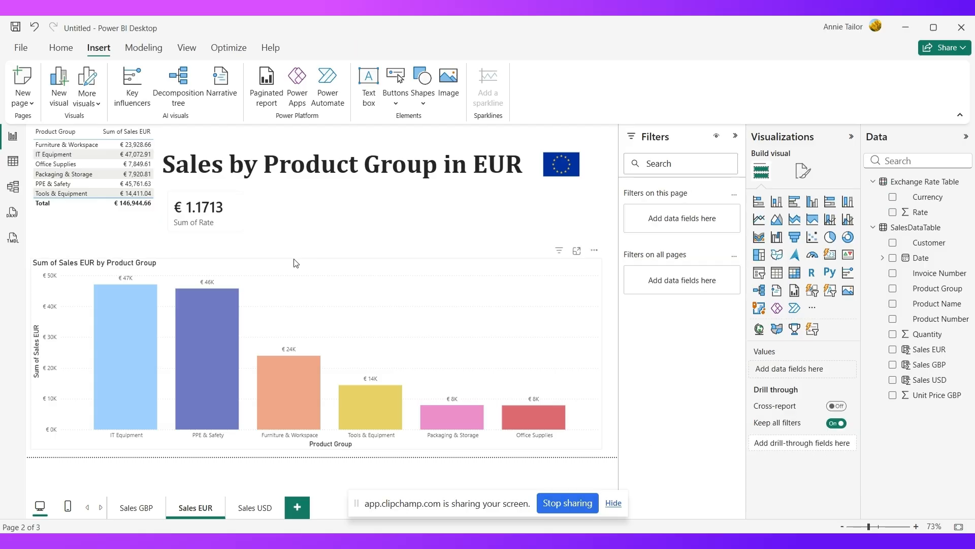
left_click(219, 233)
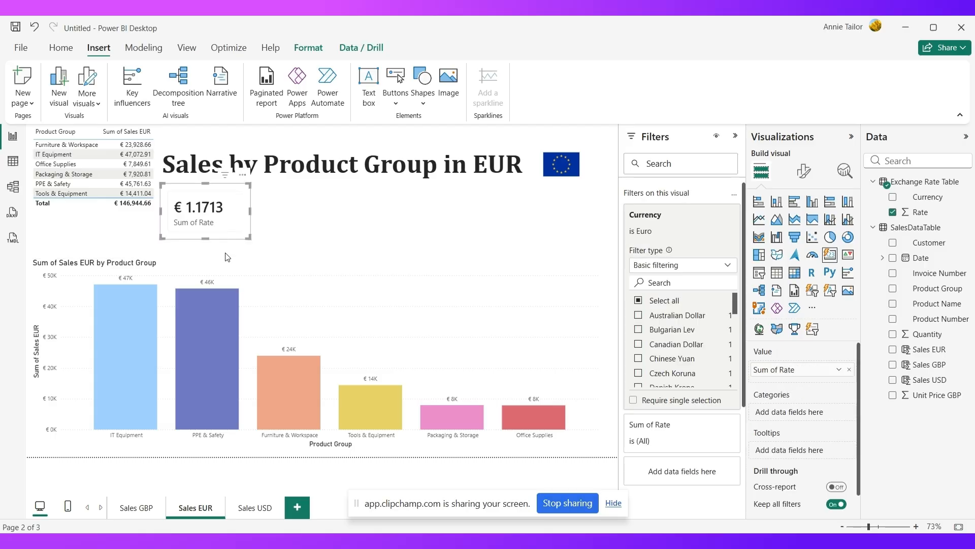
Add a card visual with the exchange rate table's Rate field to the Sales USD page.
left_click(251, 507)
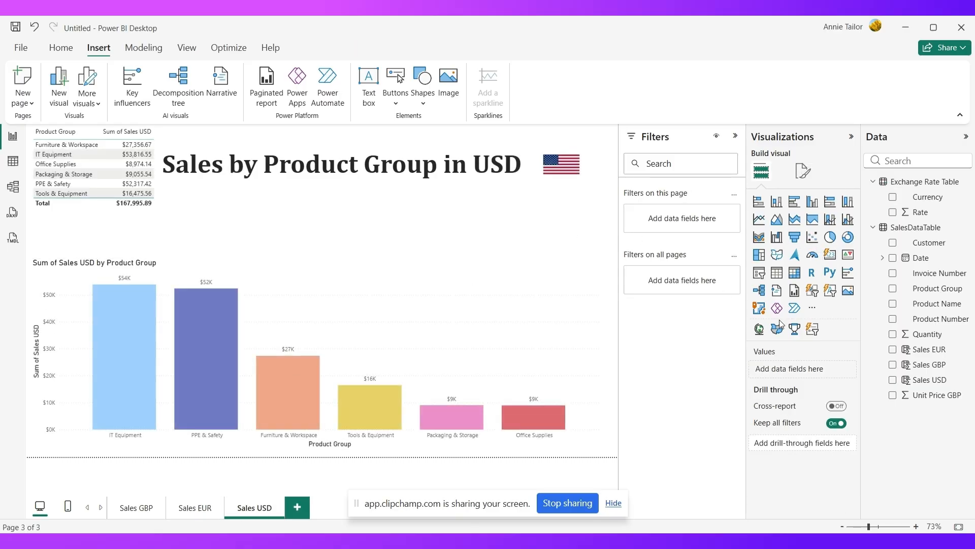
left_click(831, 254)
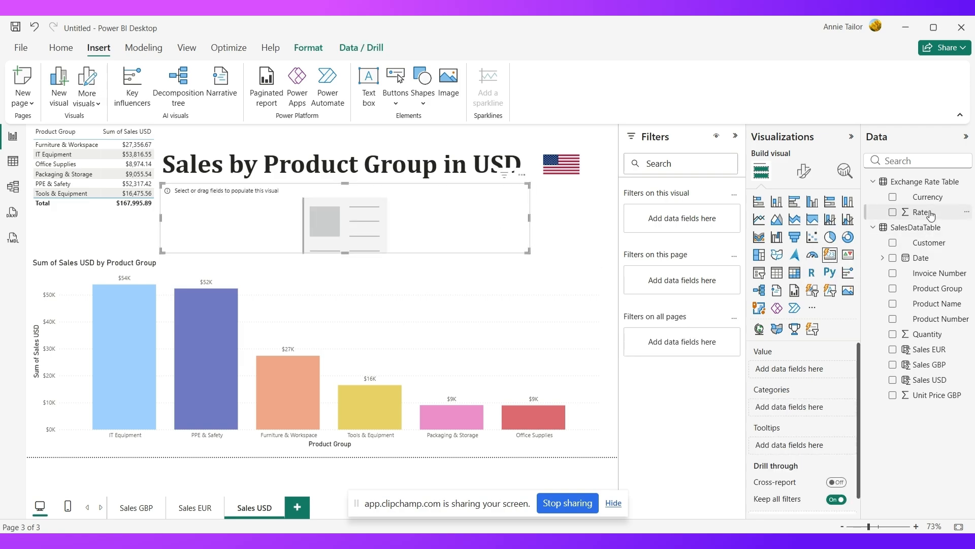
left_click_drag(925, 213, 408, 218)
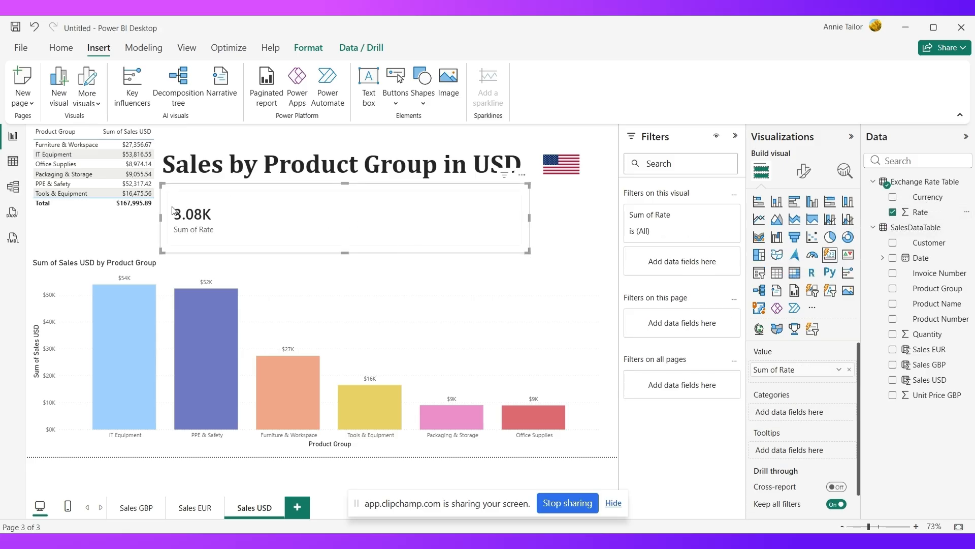
Filter the new rate card by Currency so that only US Dollar is selected.
left_click_drag(938, 198, 712, 269)
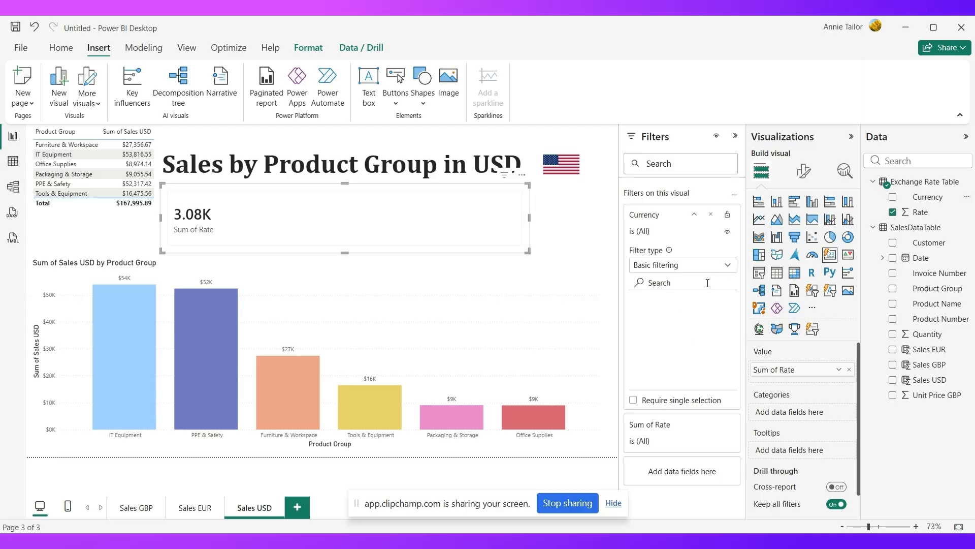
scroll(720, 346, "down", 8)
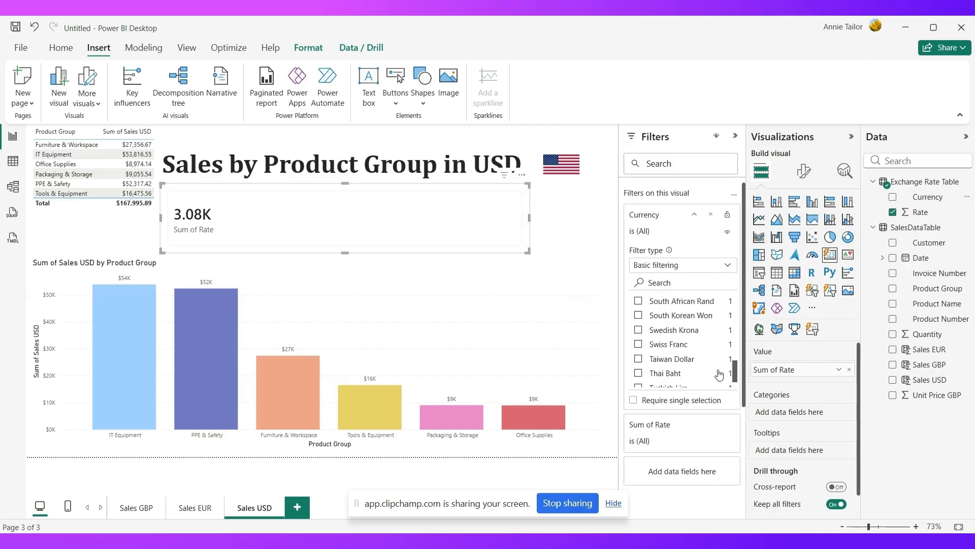
left_click(639, 381)
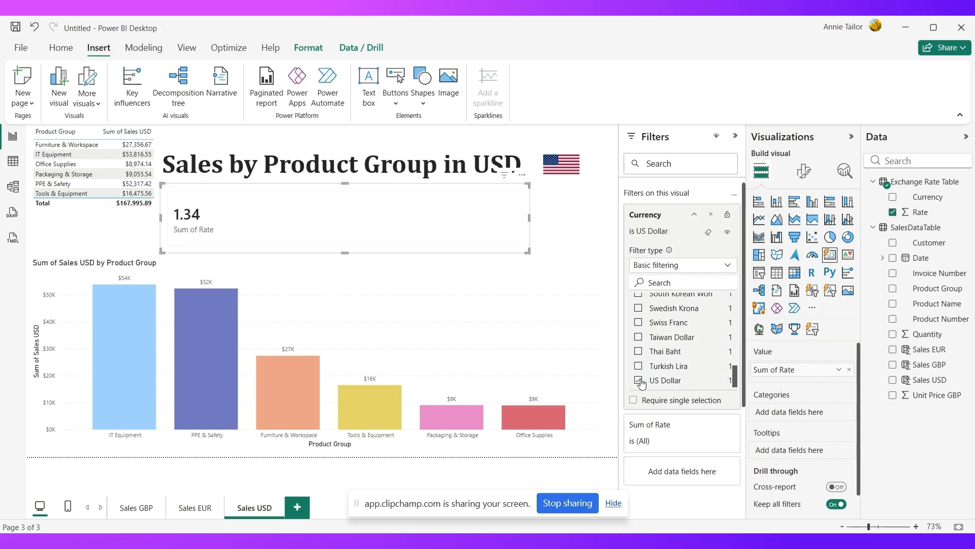
Format the US Dollar rate card as Currency in $ English (United States) with 4 decimal places.
left_click(804, 173)
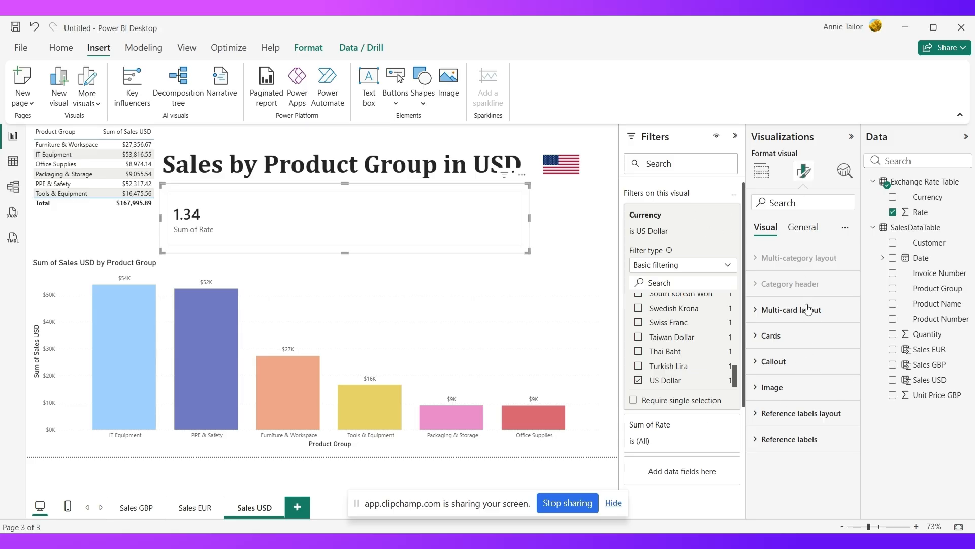
left_click(803, 228)
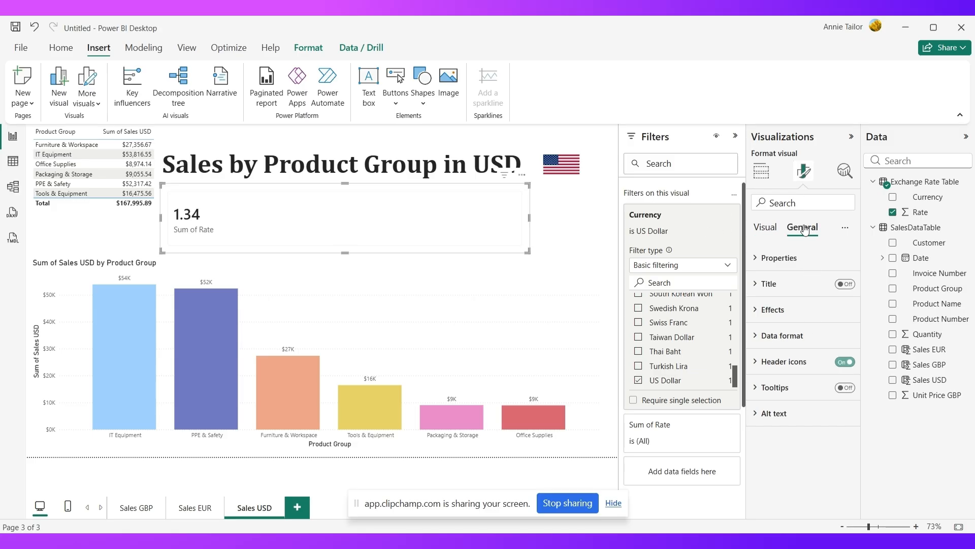
left_click(828, 338)
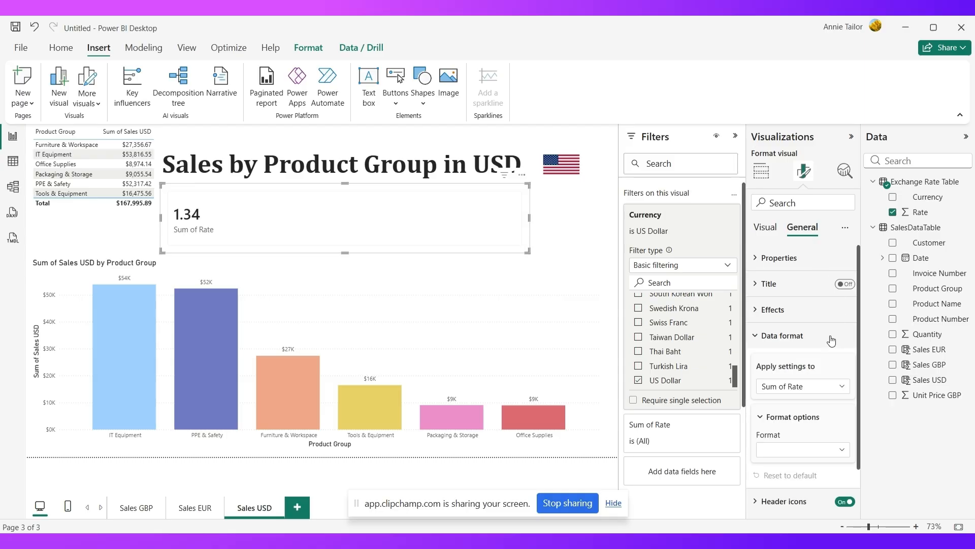
left_click(836, 451)
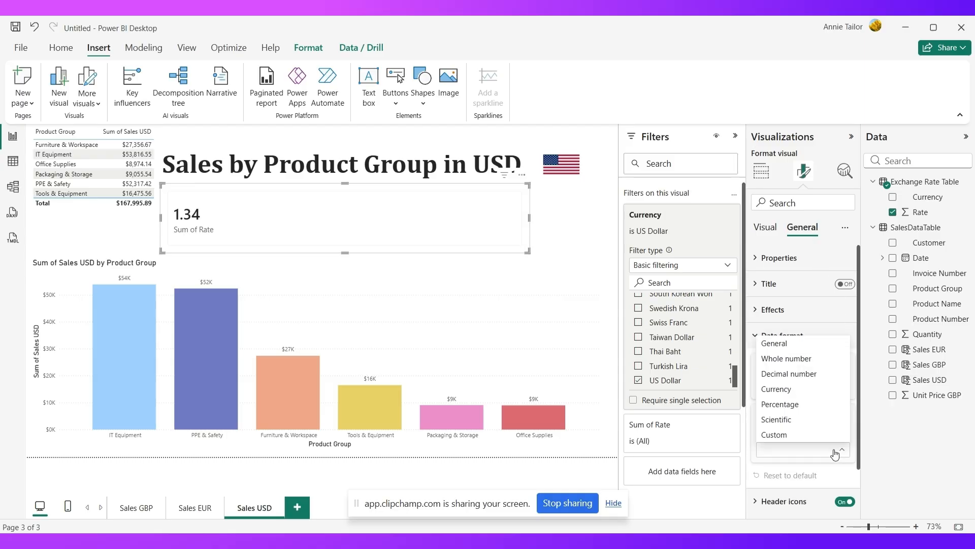
left_click(807, 404)
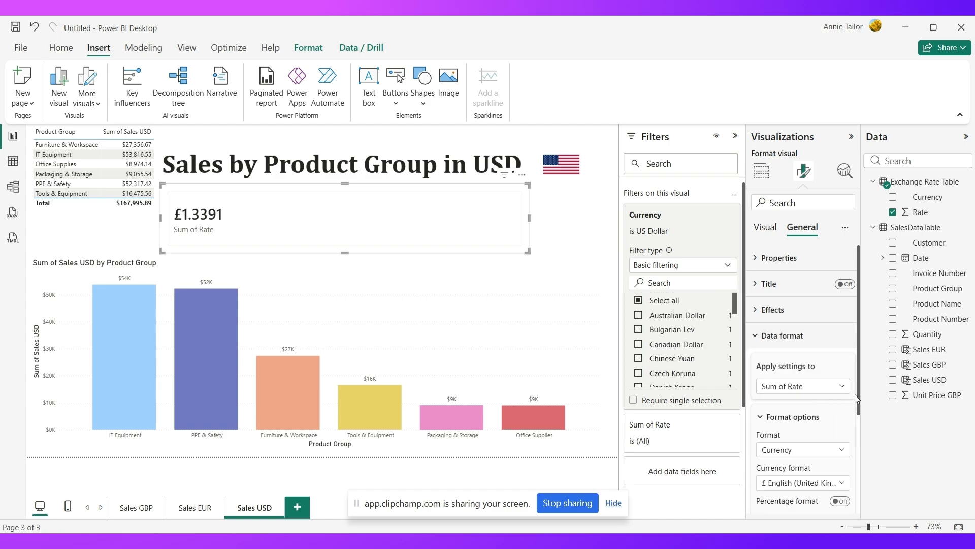
scroll(858, 398, "down", 3)
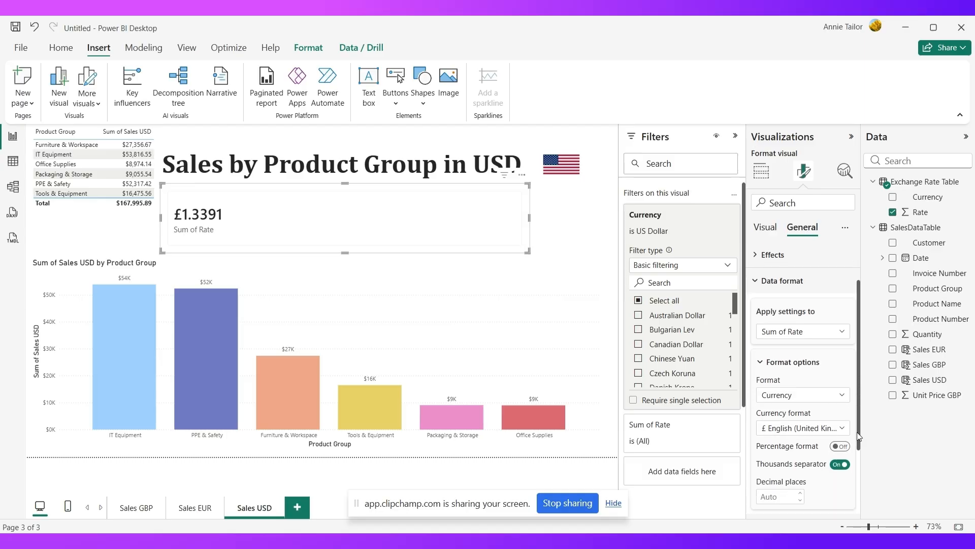
left_click(810, 413)
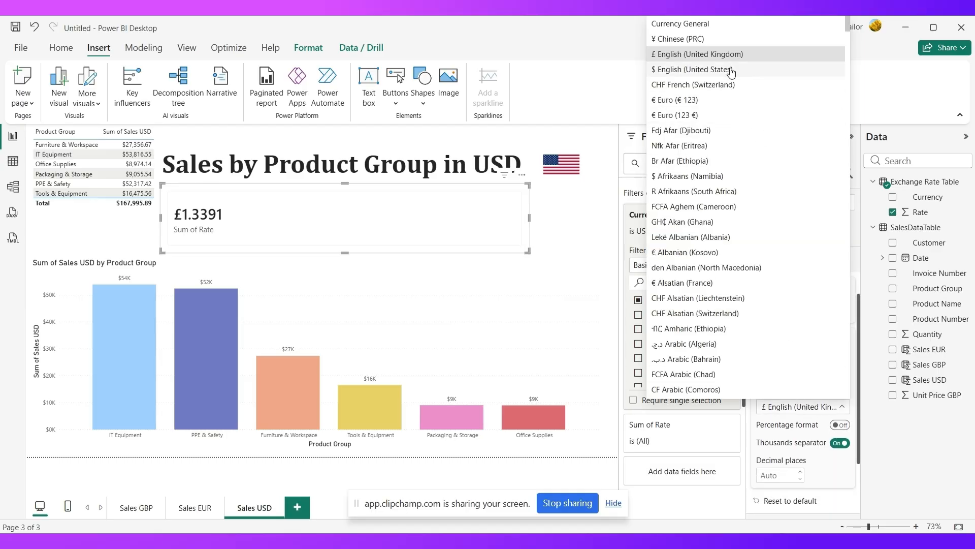
left_click(732, 70)
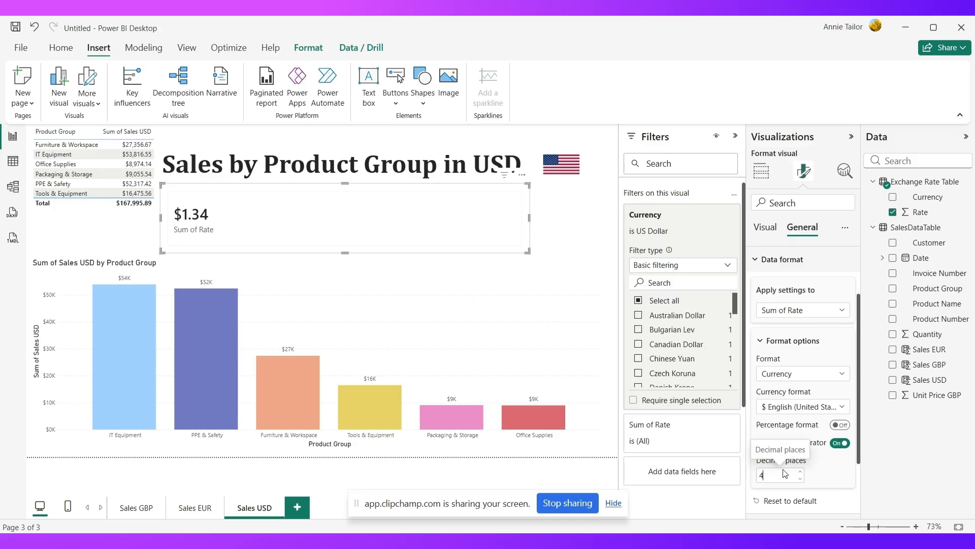
left_click(584, 236)
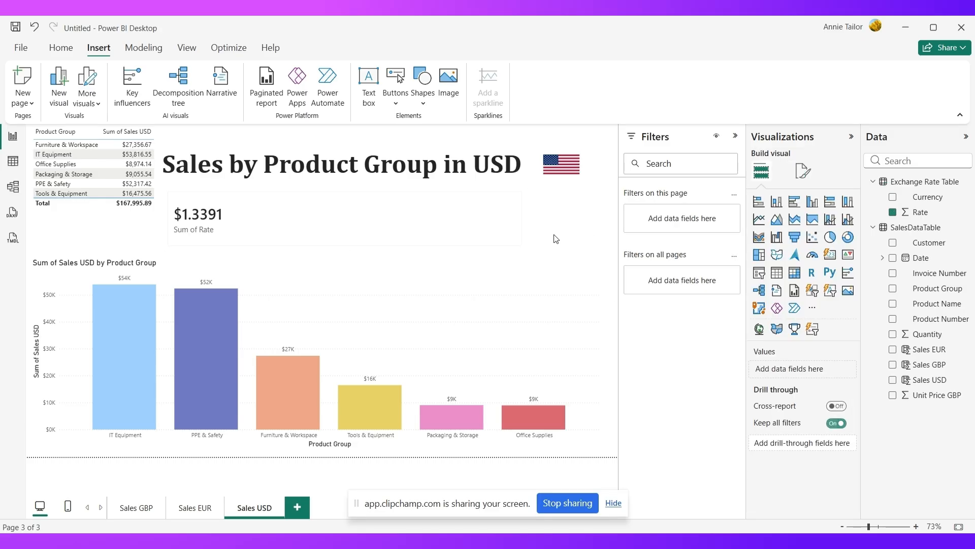
Narrow the US Dollar rate card to a small box around its value.
left_click(459, 245)
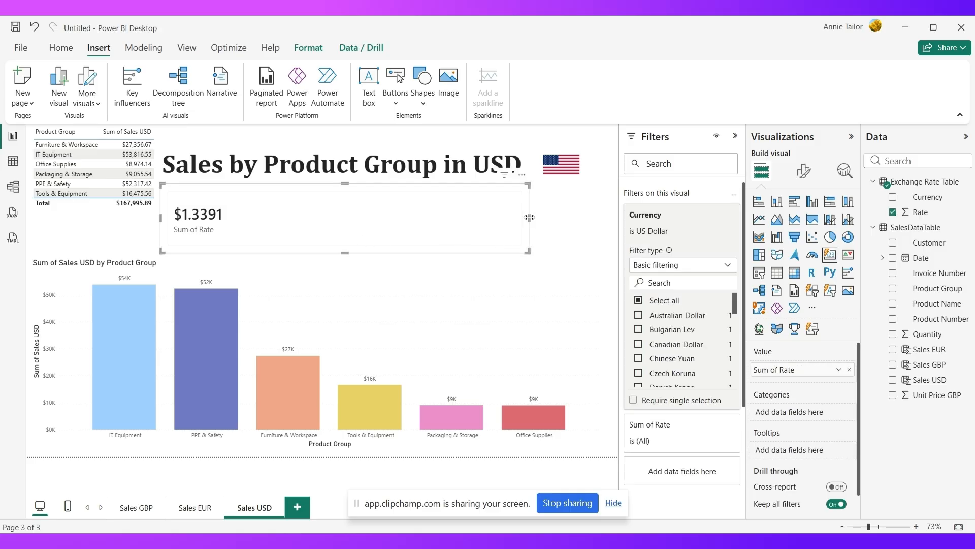
left_click_drag(529, 216, 242, 228)
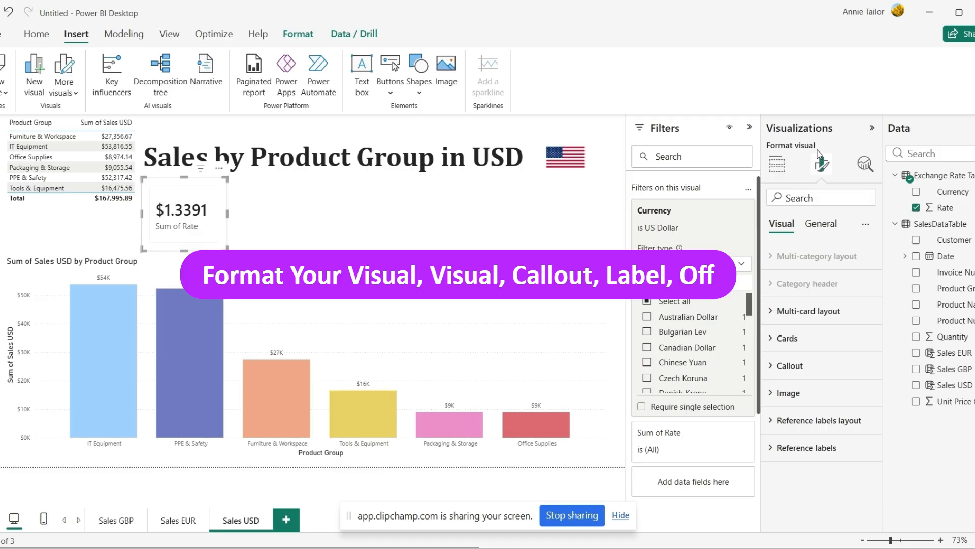
Turn off the callout label on the US Dollar rate card.
left_click(790, 365)
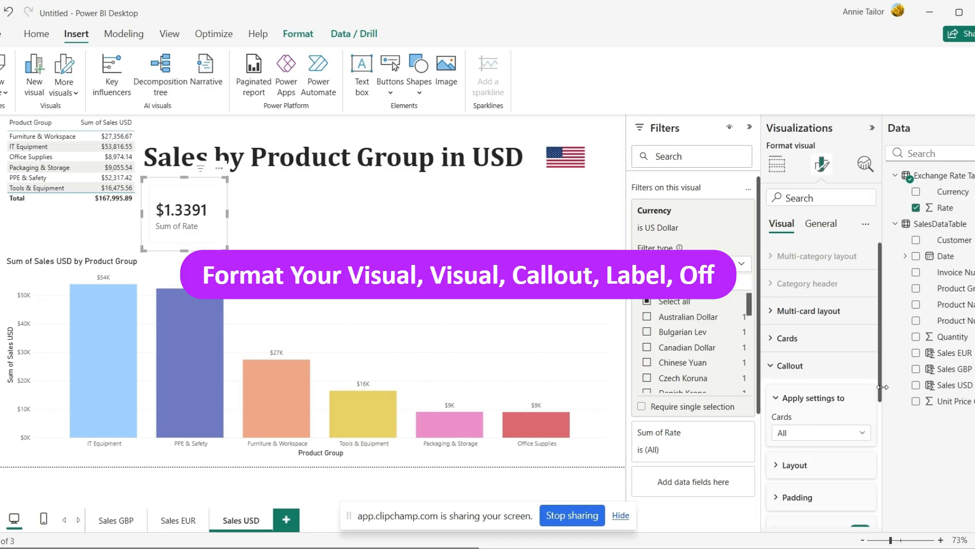
left_click_drag(883, 368, 877, 454)
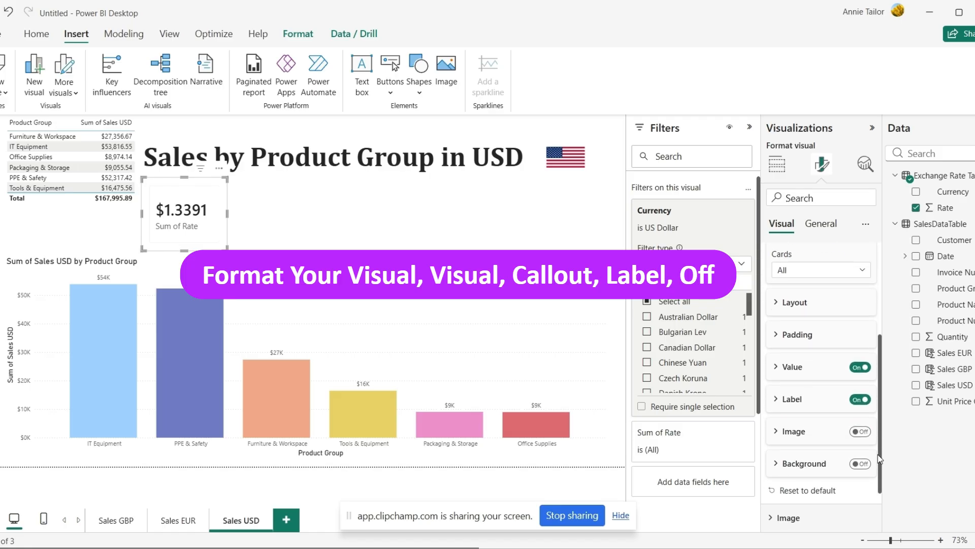
left_click(860, 401)
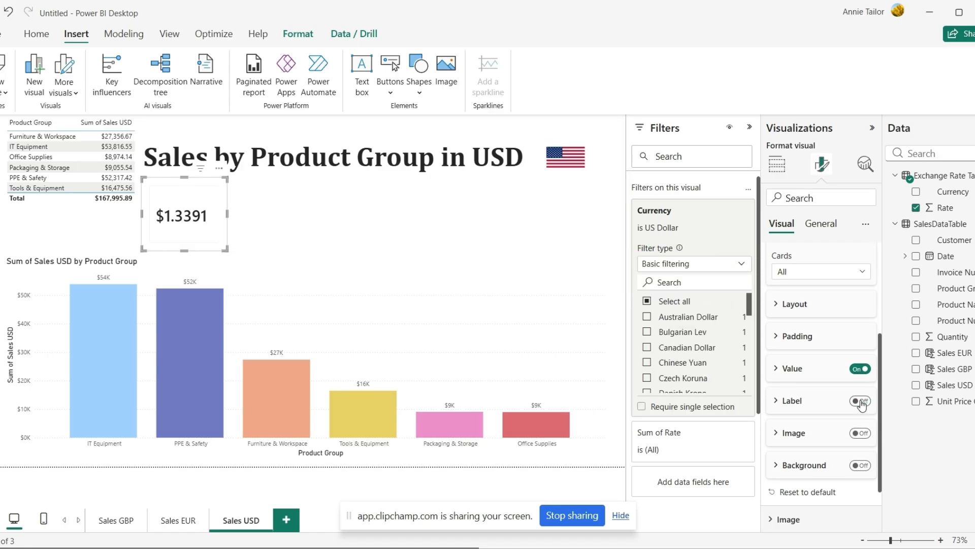
Give the US Dollar rate card the title "Exchange Rate".
left_click(828, 230)
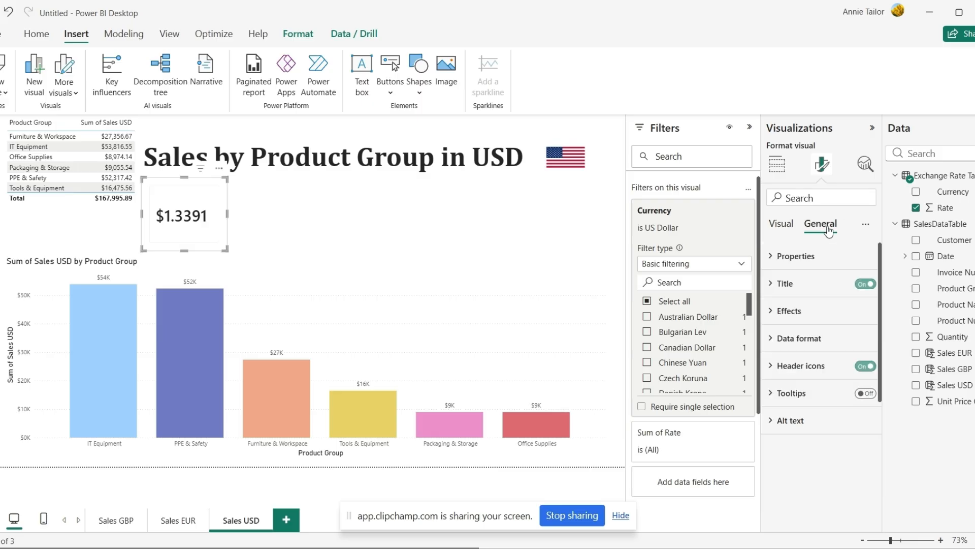
left_click(829, 289)
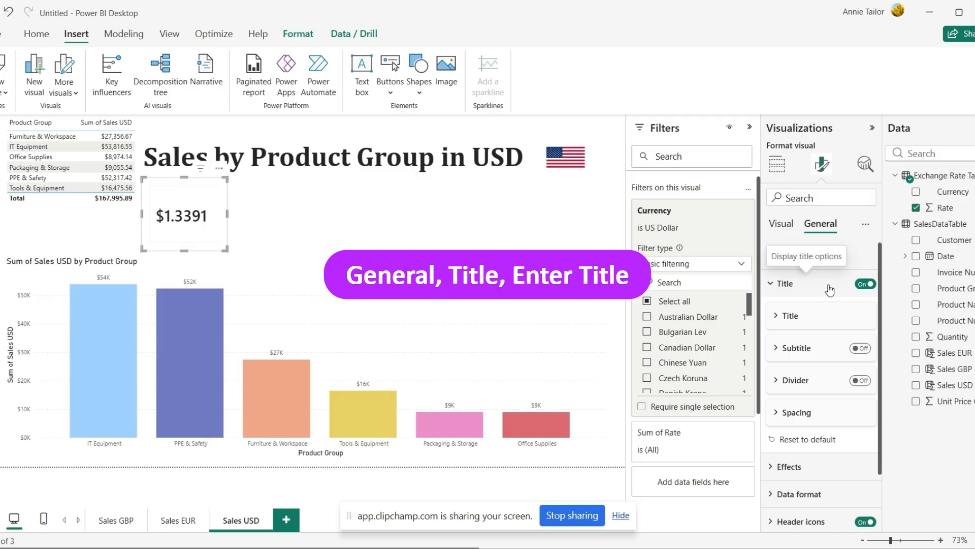
left_click(823, 322)
left_click(794, 351)
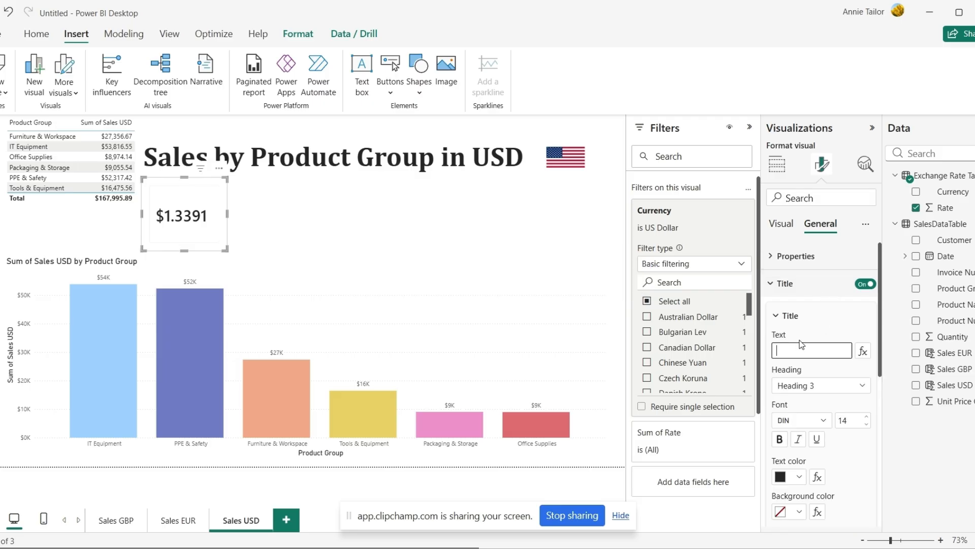
type("Exchange Rate")
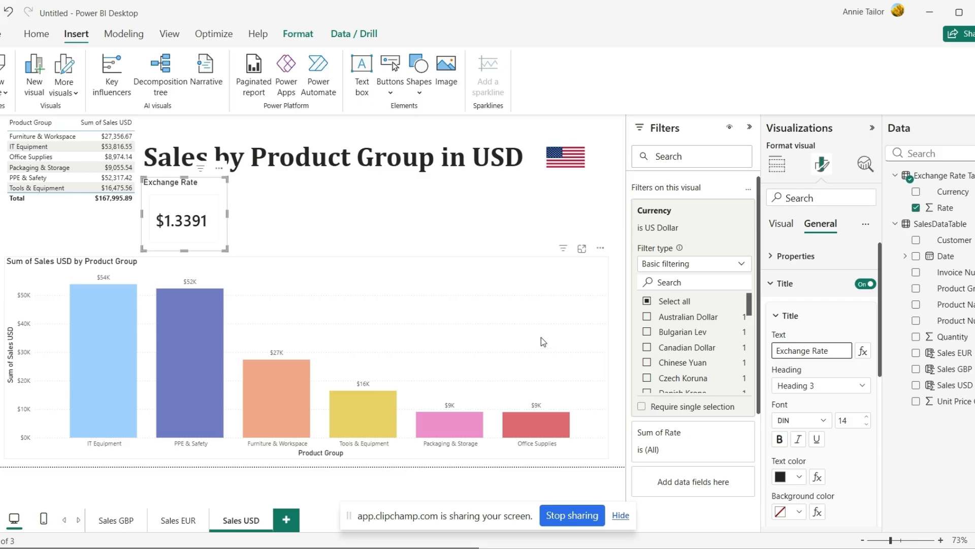
left_click(409, 256)
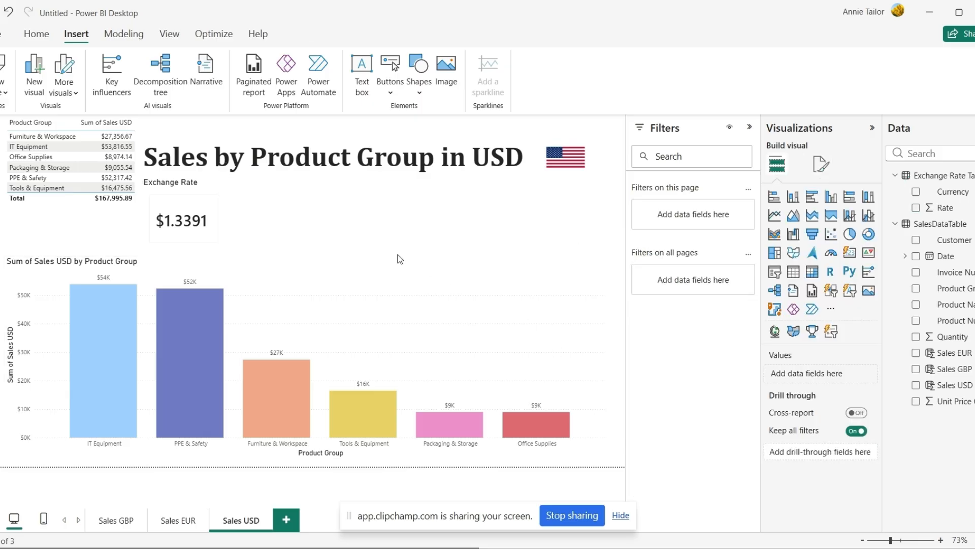
Turn off the callout label on the Euro rate card of the Sales EUR page.
left_click(170, 523)
left_click(186, 233)
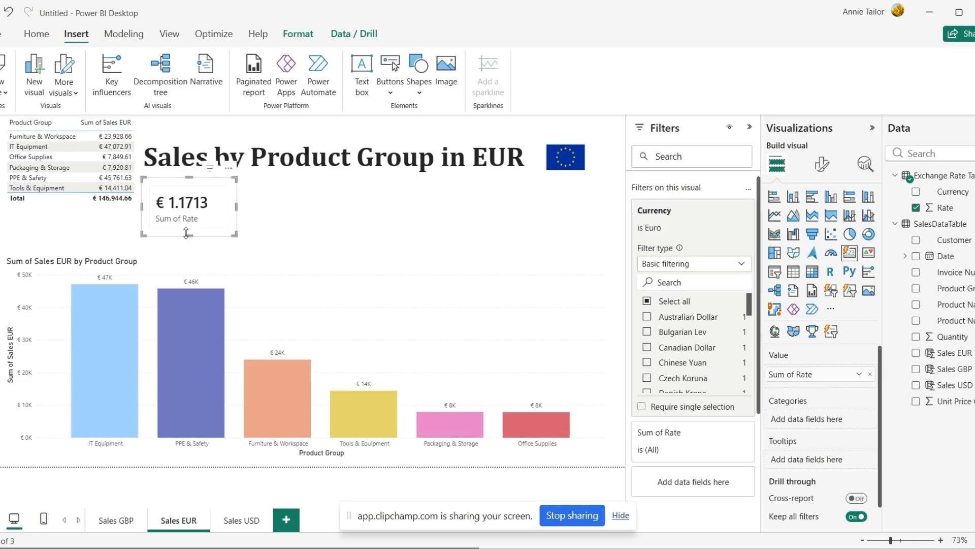
left_click(823, 165)
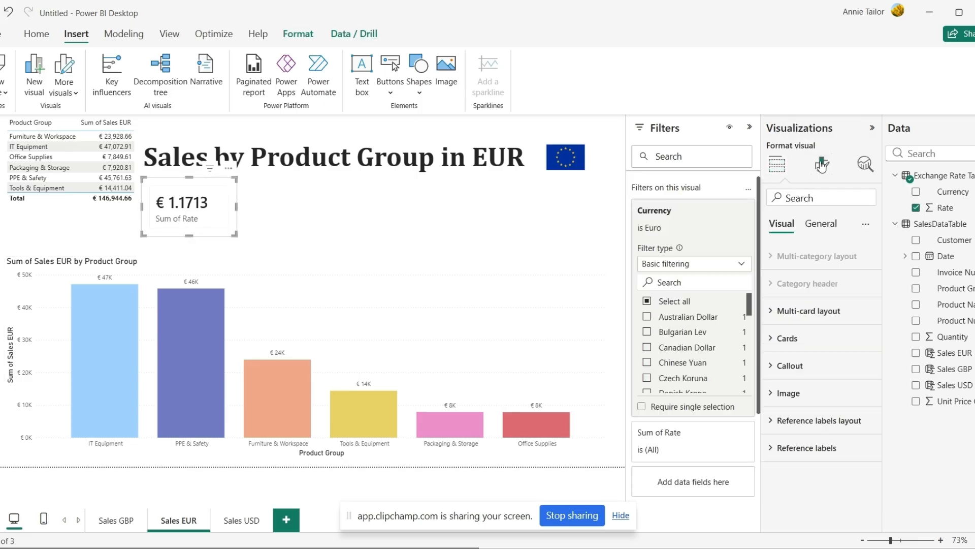
left_click(800, 368)
left_click_drag(882, 374, 876, 456)
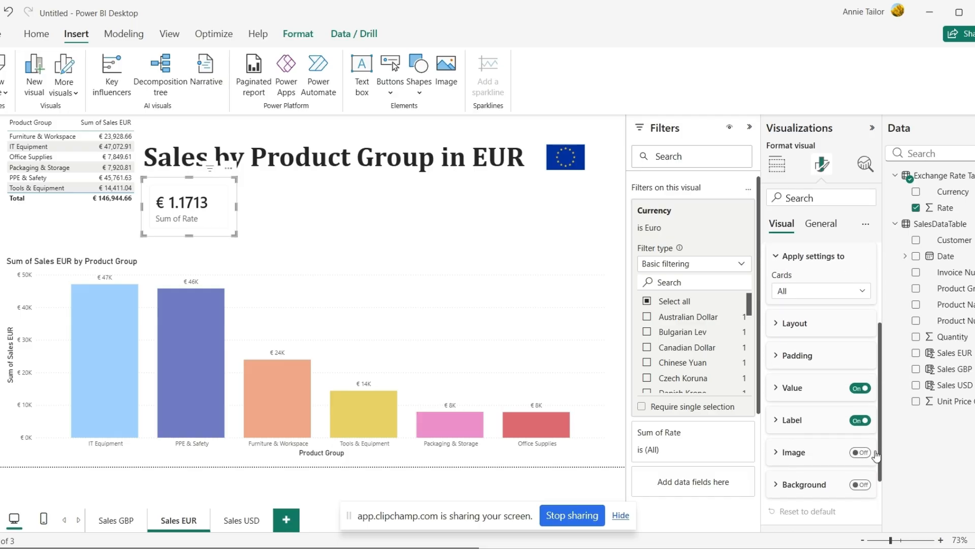
left_click(861, 420)
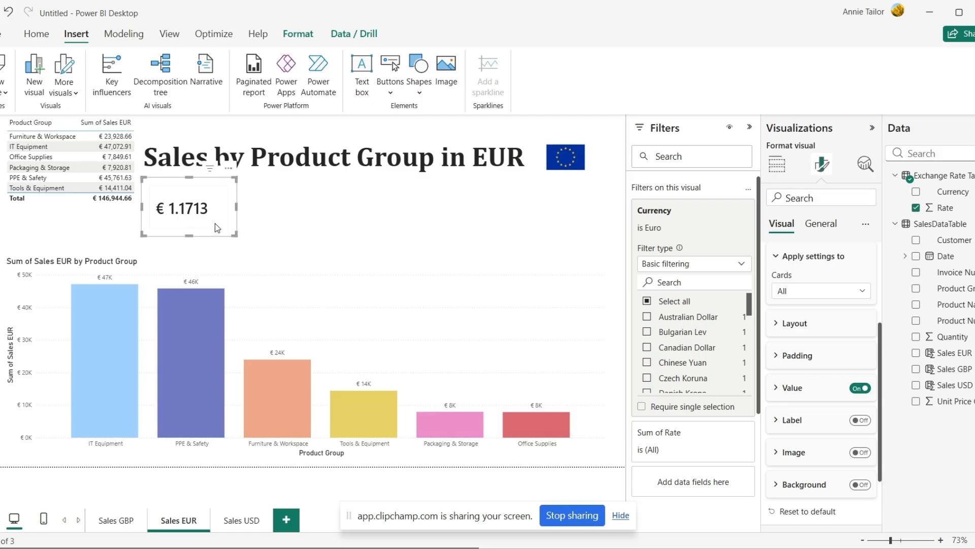
Turn on the Euro rate card's title with the text "Exchange Rate".
left_click_drag(879, 369, 886, 259)
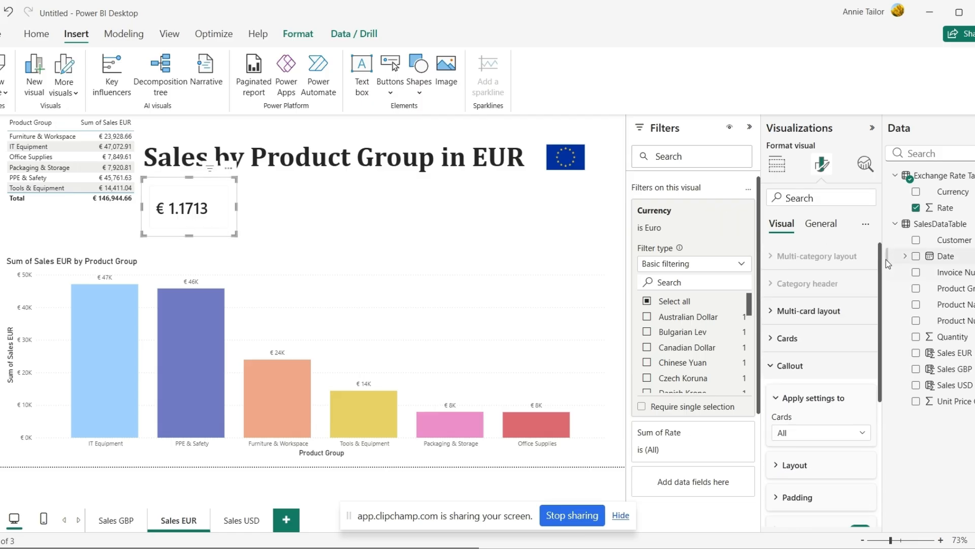
left_click(823, 228)
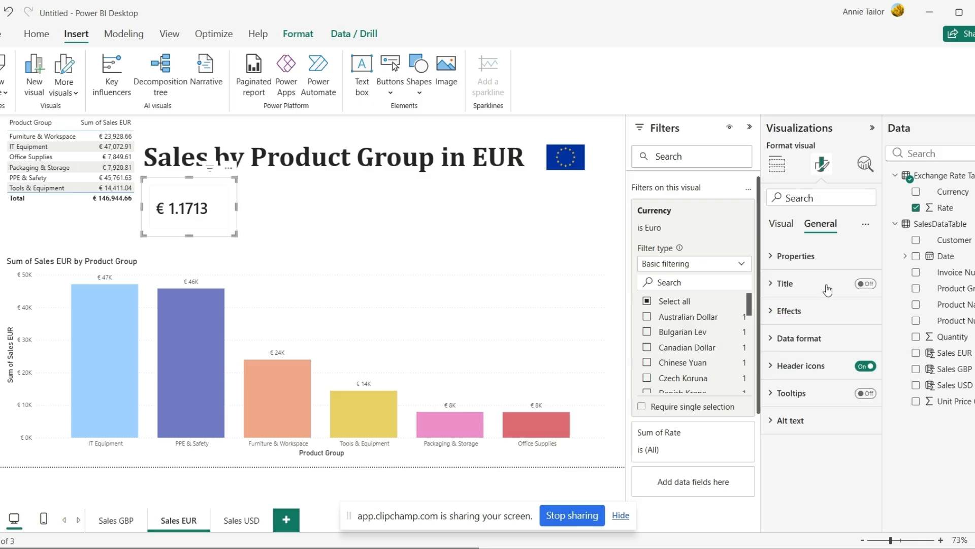
left_click(864, 284)
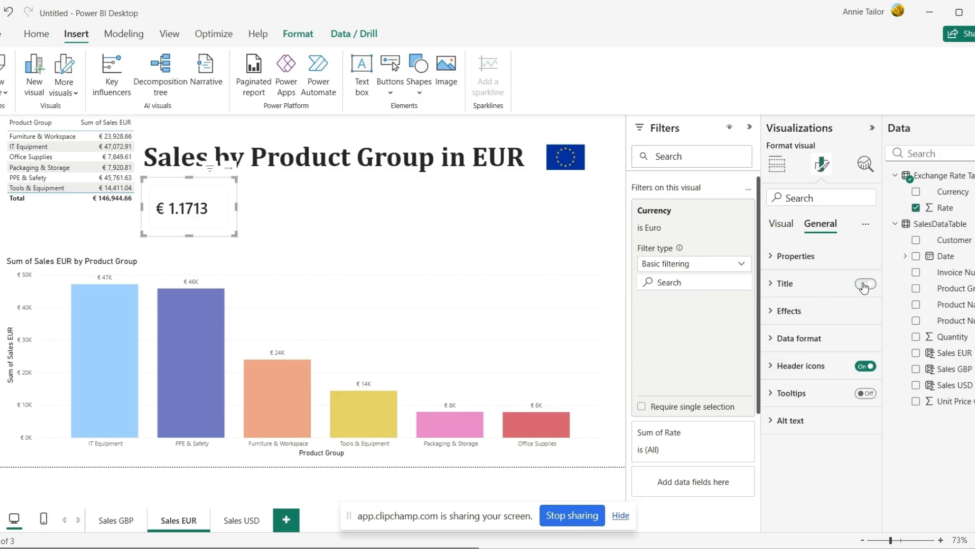
left_click(827, 284)
left_click(830, 350)
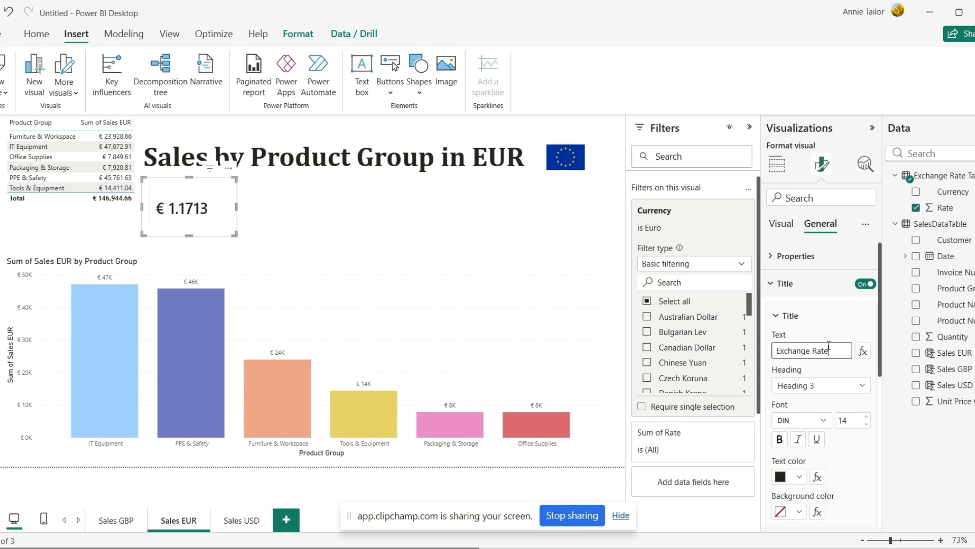
left_click(305, 210)
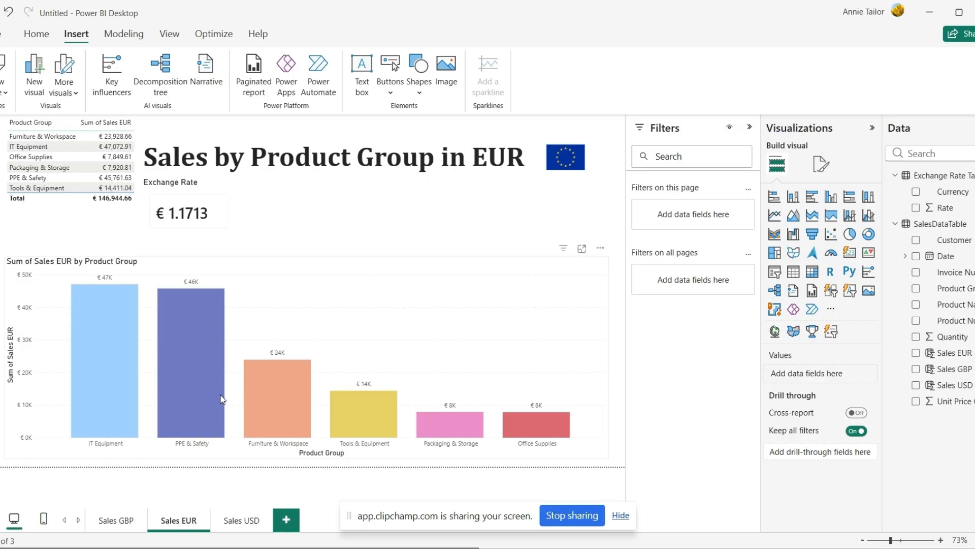
Highlight the Furniture & Workspace column in the Sales GBP page's chart to view its sales.
left_click(118, 521)
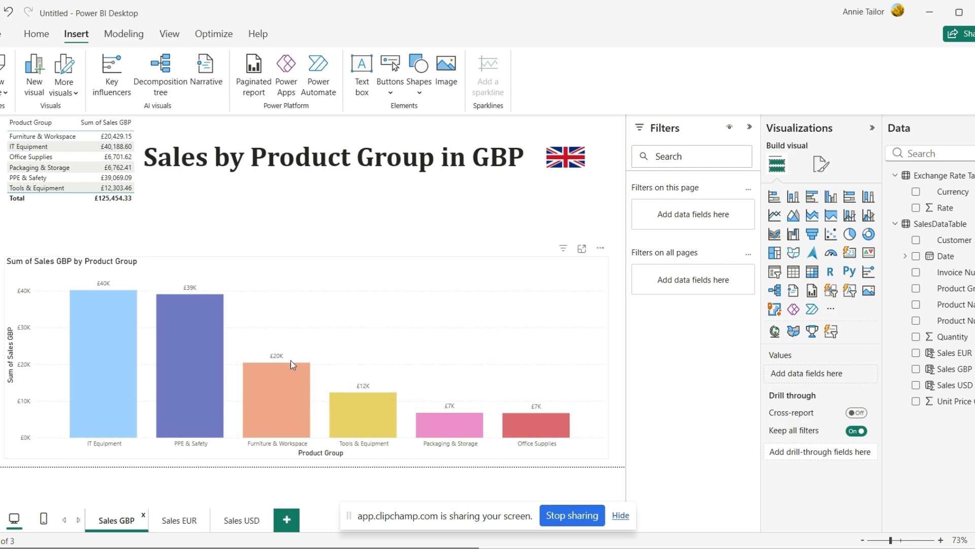
left_click(271, 376)
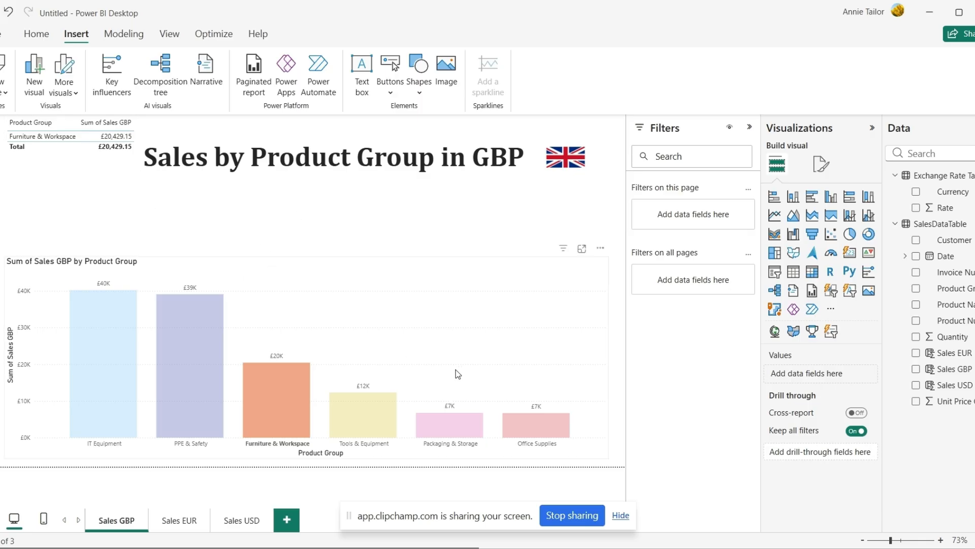
Switch to the Excel sales workbook and set the quantity of the Office Chair sale dated 23/07/2025 to 10000.
left_click(695, 548)
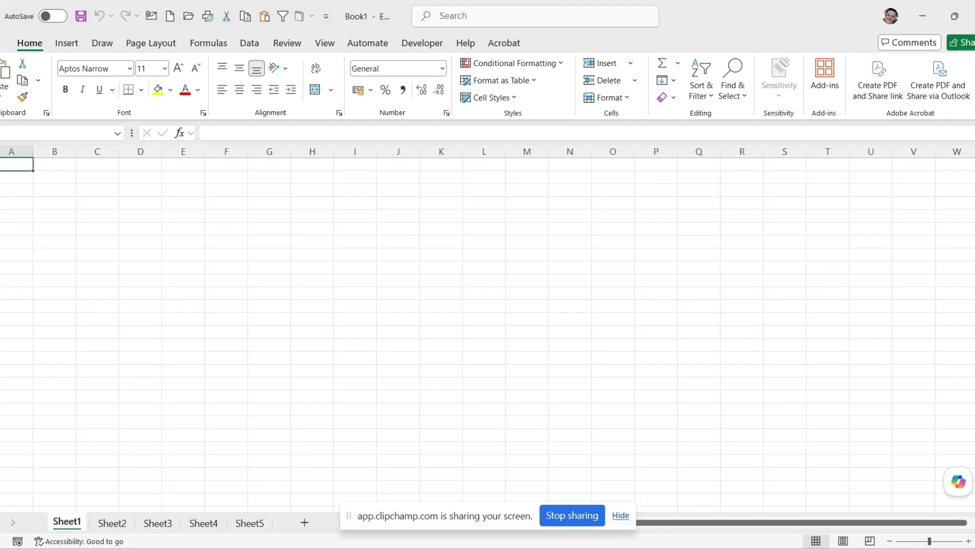
left_click(2, 43)
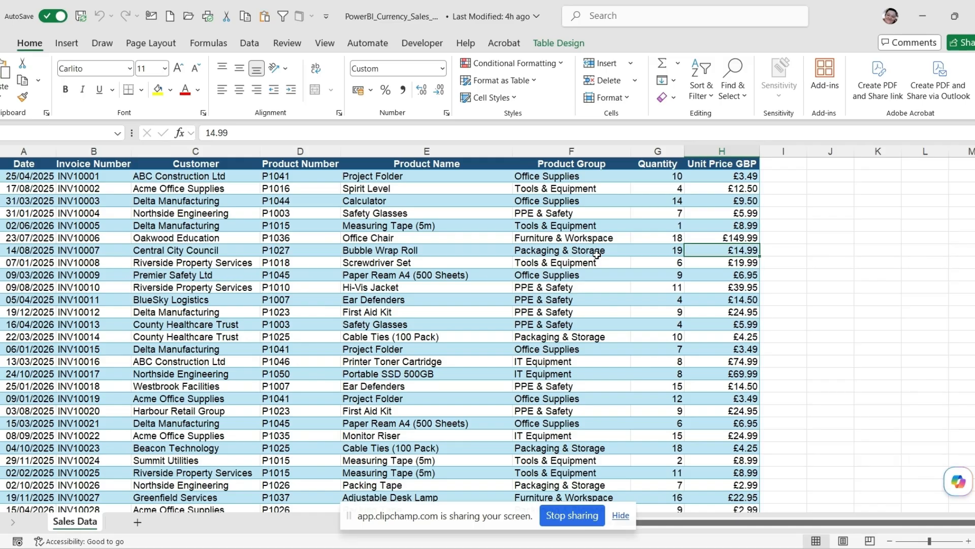
left_click(586, 239)
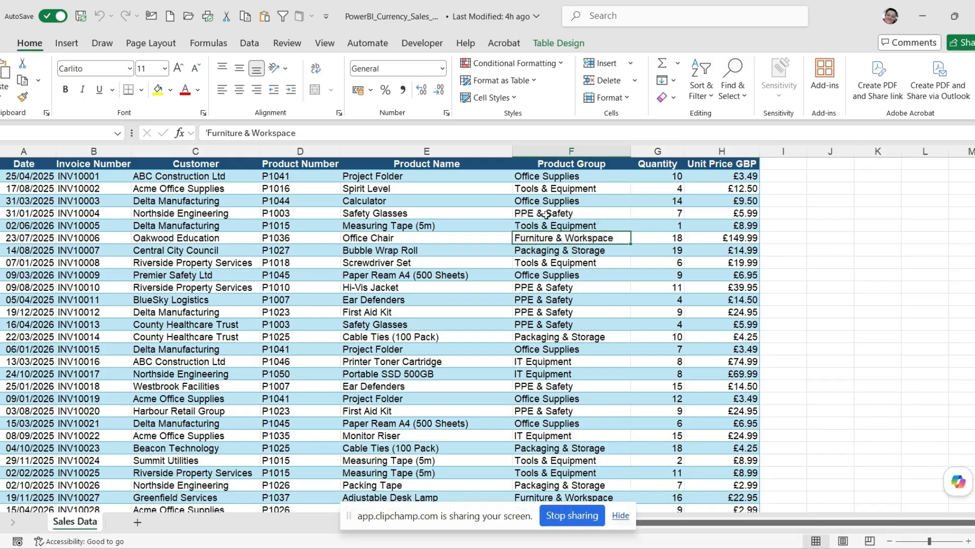
left_click(658, 239)
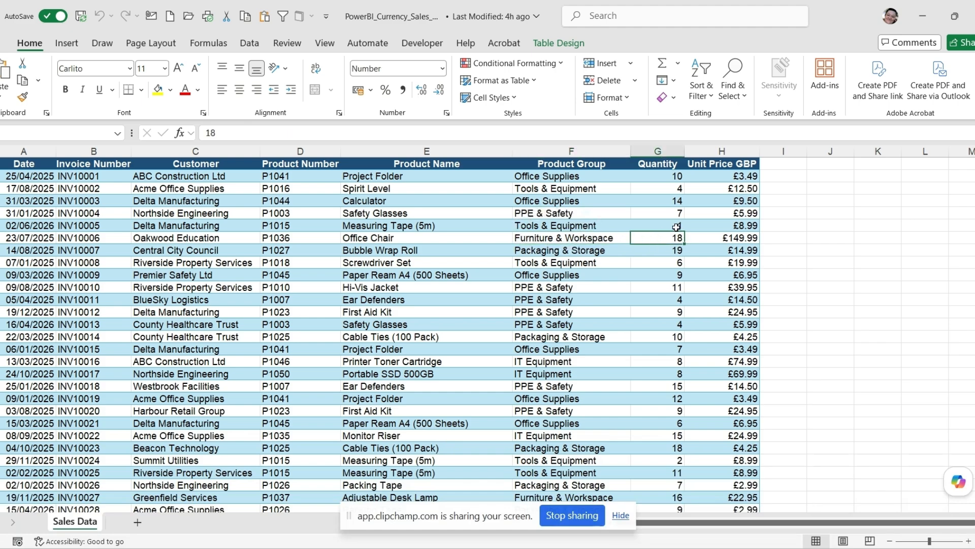
type("10000")
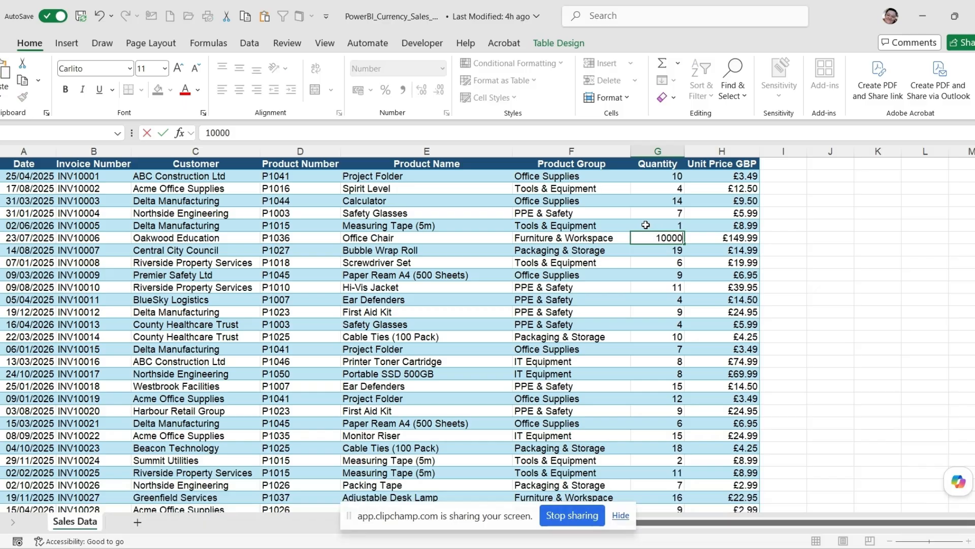
key("Return")
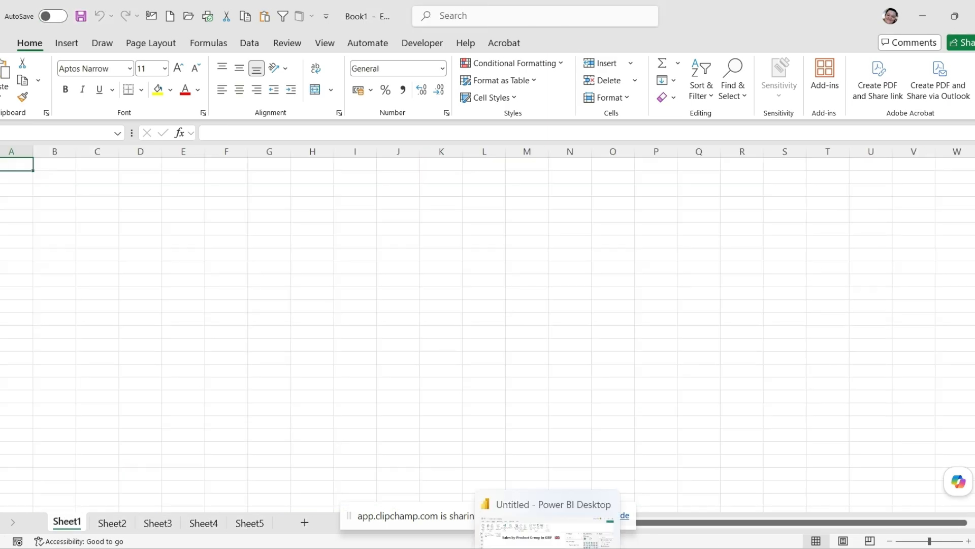
Switch back to Power BI, refresh the schema and data, and clear the Furniture & Workspace highlight in the chart.
left_click(548, 547)
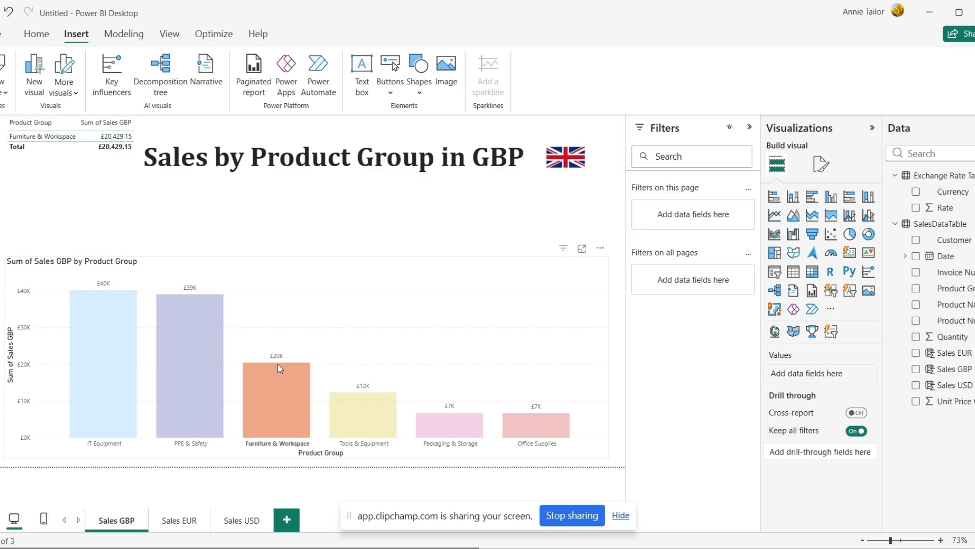
mouse_move(279, 366)
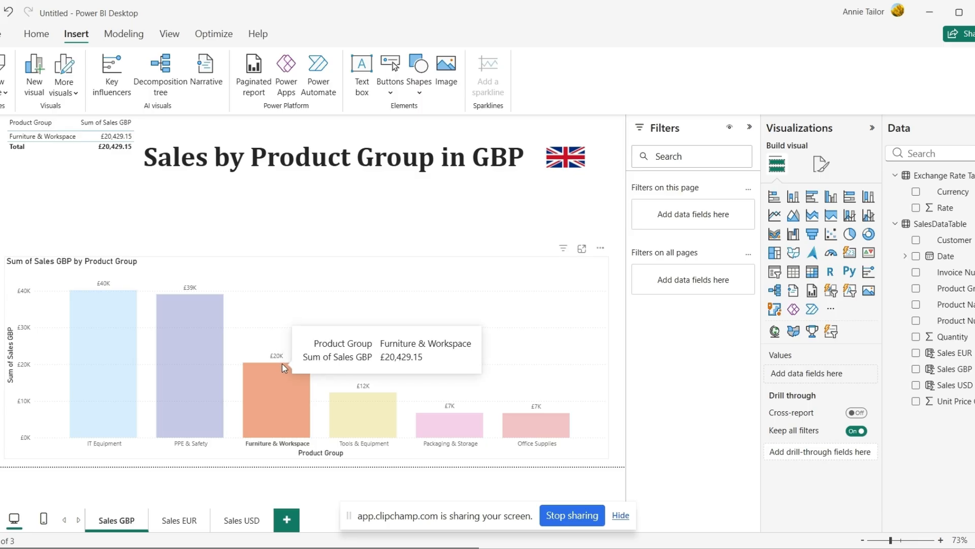
left_click(36, 34)
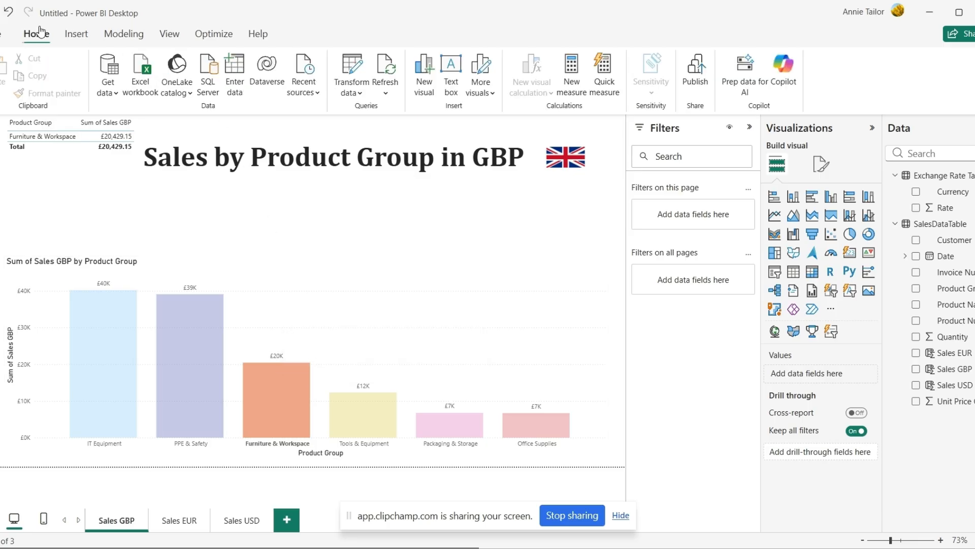
left_click(386, 94)
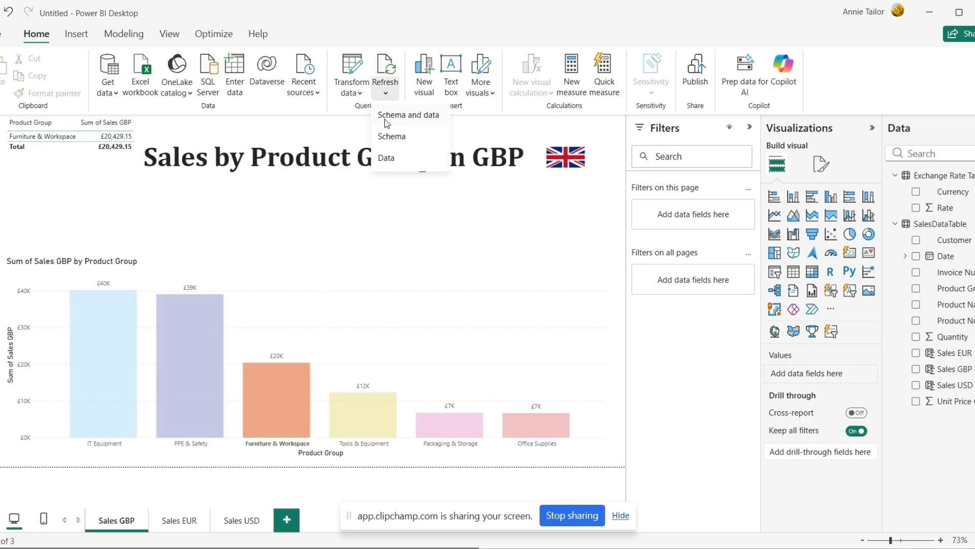
left_click(408, 116)
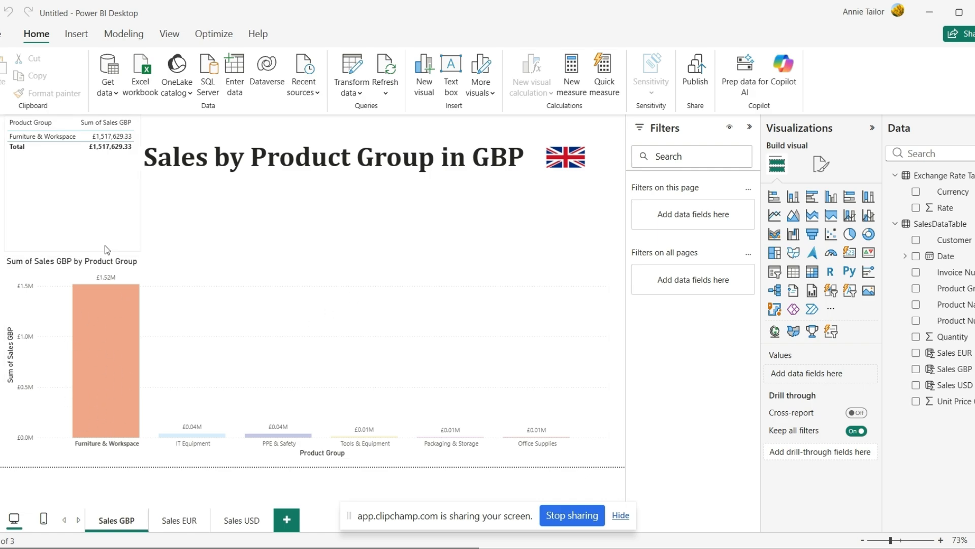
left_click(96, 342)
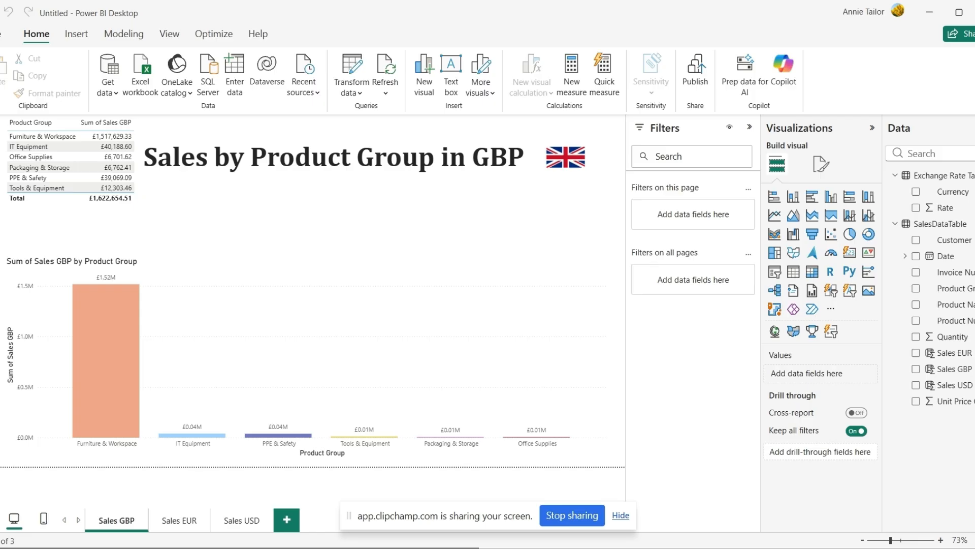
Return to the Excel sales workbook and set the quantity of the 23/07/2025 Office Chair sale to 10.
left_click(693, 547)
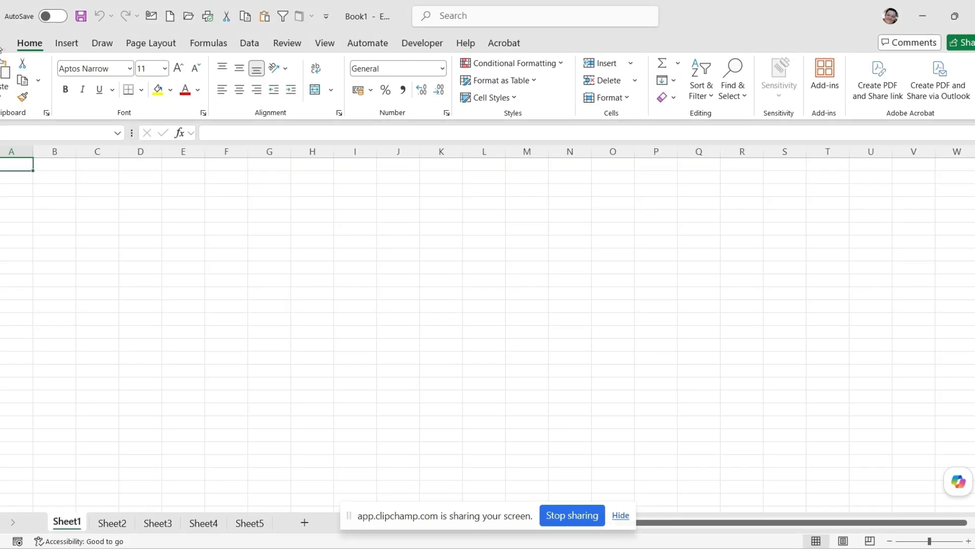
left_click(1, 46)
left_click(291, 291)
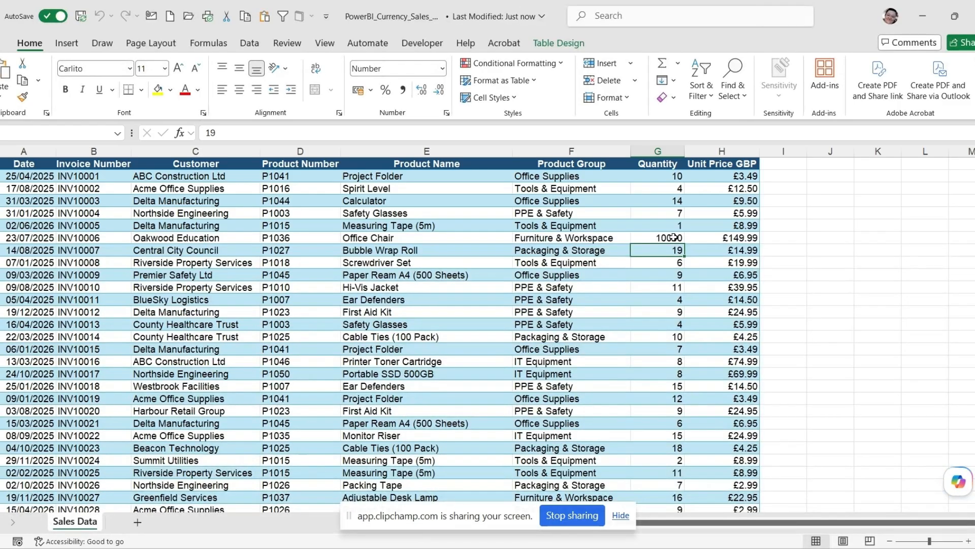
left_click(673, 238)
type("10")
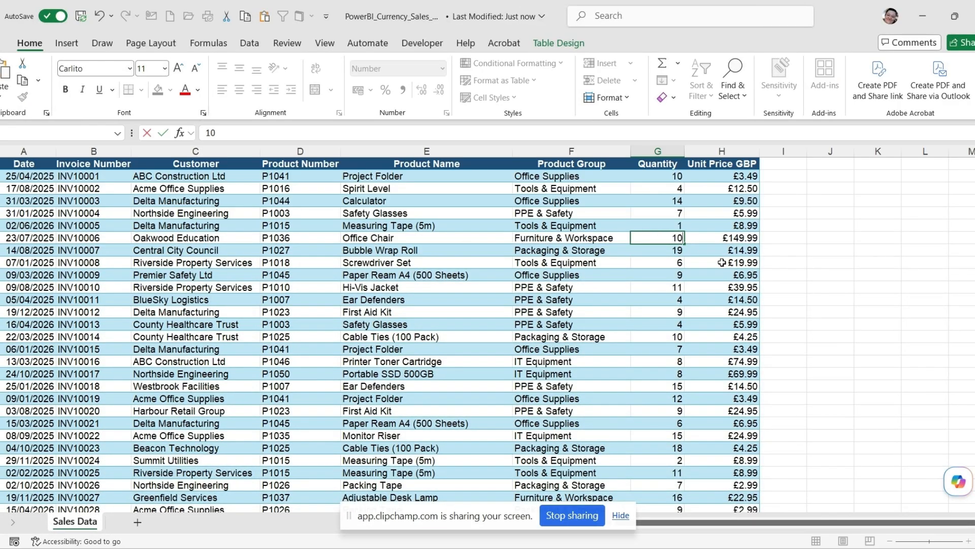
key("Return")
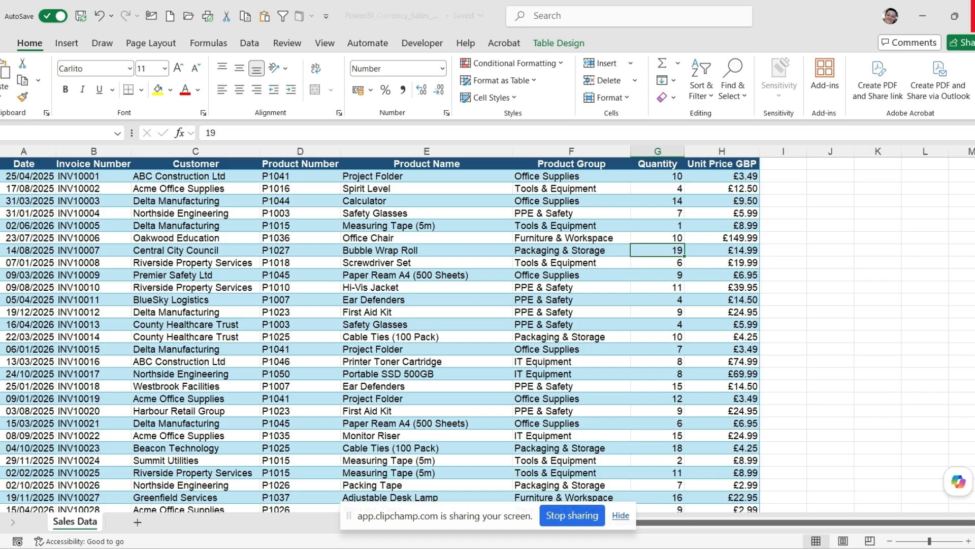
Close the Excel sales workbook and review the Sales EUR and Sales USD pages of the Power BI report.
left_click(973, 15)
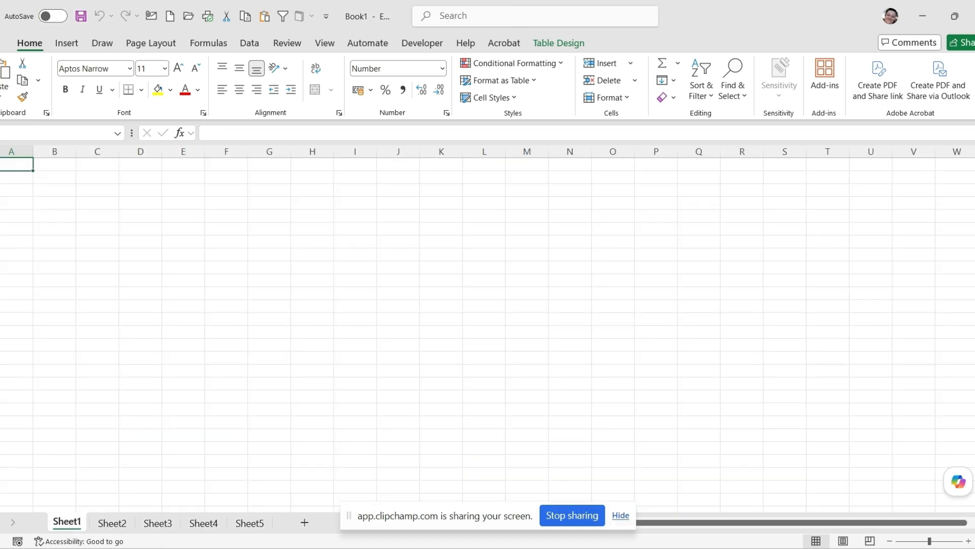
mouse_move(547, 548)
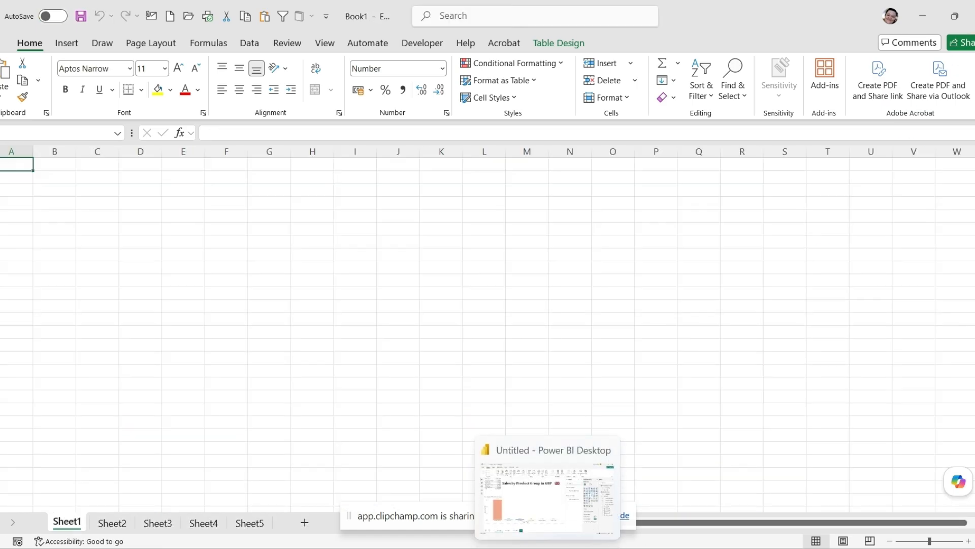
left_click(548, 495)
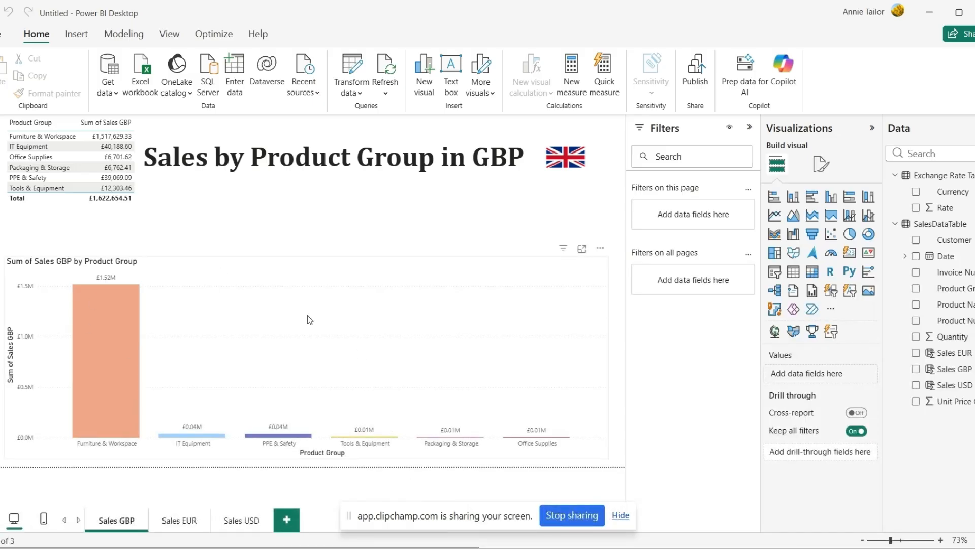
left_click(179, 520)
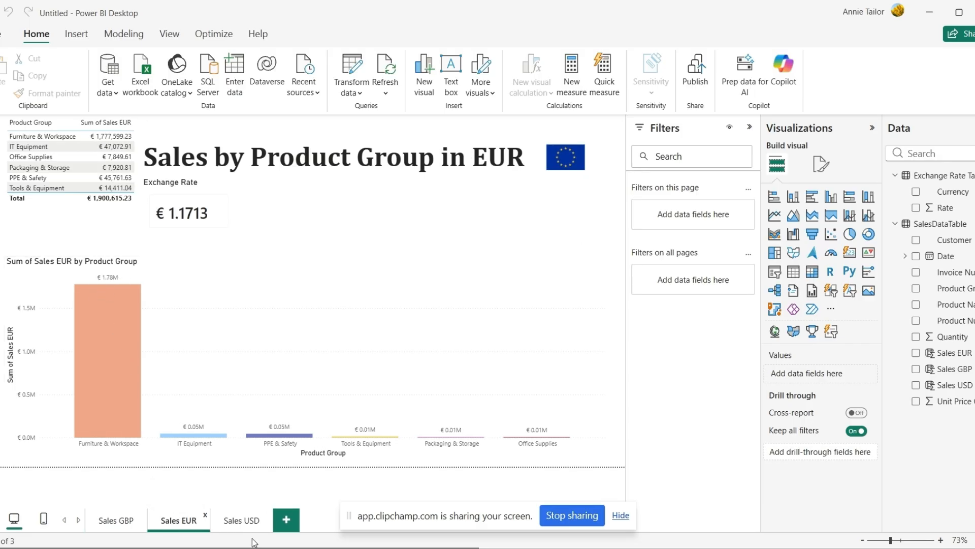
left_click(235, 521)
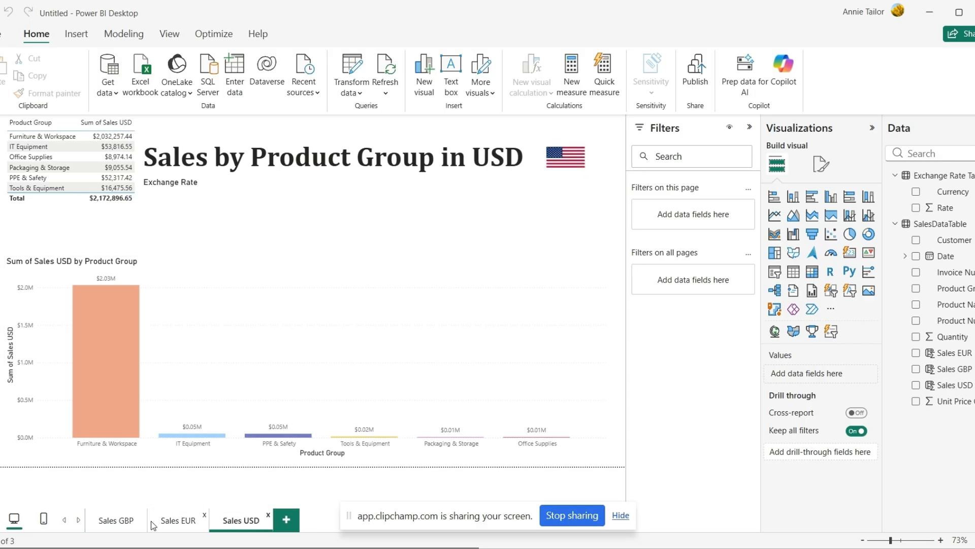
Refresh the schema and data from the Sales GBP page, and check the Sales EUR page's table and chart.
left_click(115, 522)
left_click(388, 94)
left_click(419, 114)
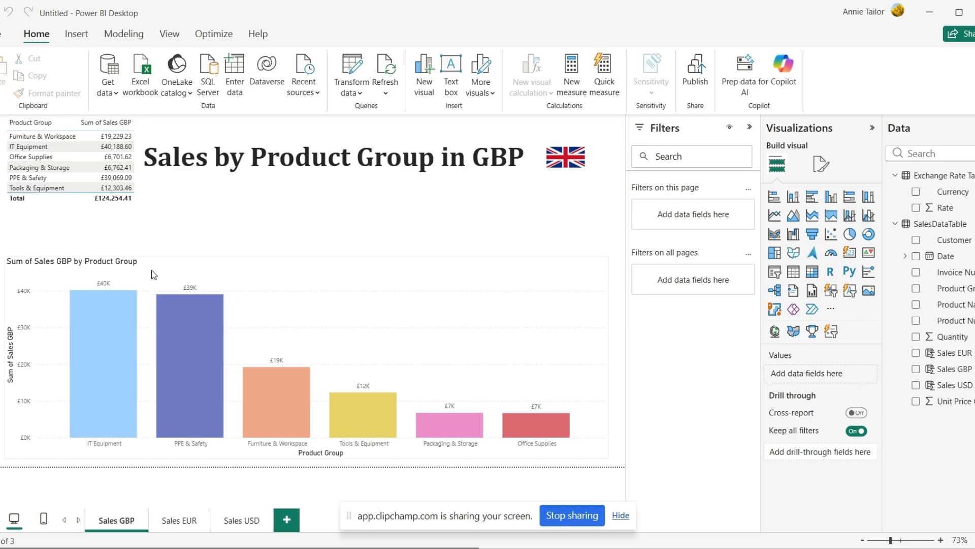
left_click(180, 514)
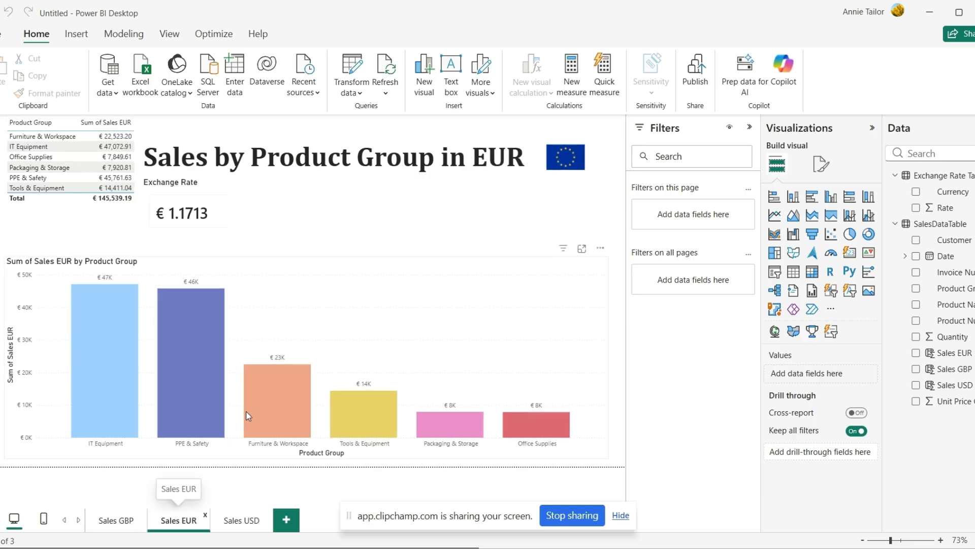